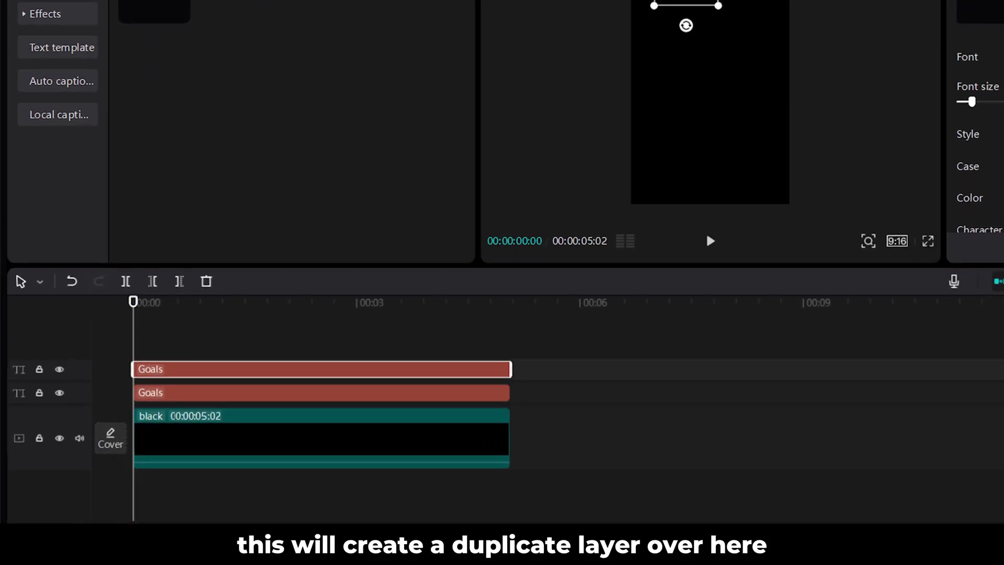
# Step: Change the duplicated title's text to "mindset" and add a copy below it that reads "focus"
pyautogui.write('mindset')
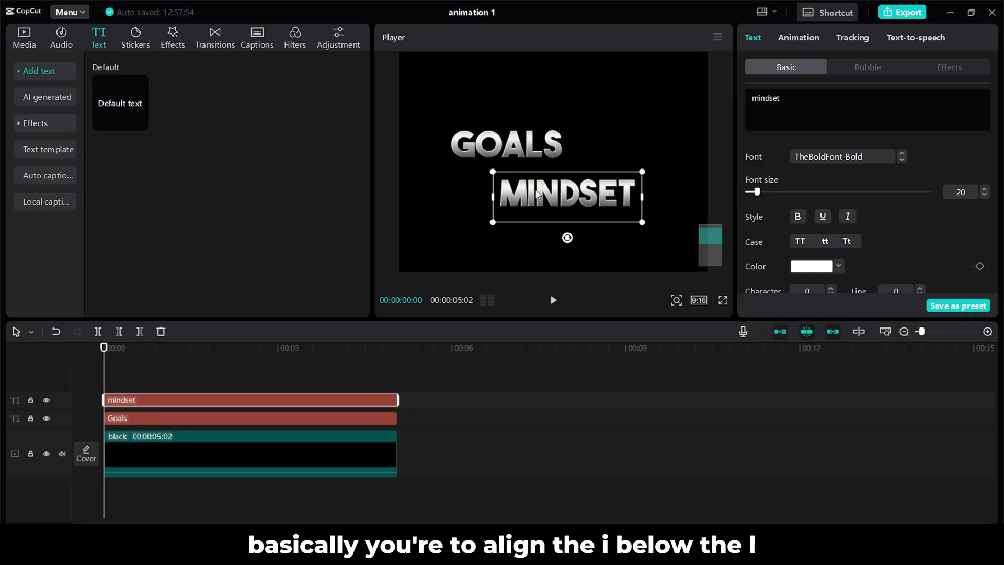
pyautogui.moveTo(194, 403); pyautogui.dragTo(187, 382)
pyautogui.moveTo(568, 188); pyautogui.dragTo(565, 231)
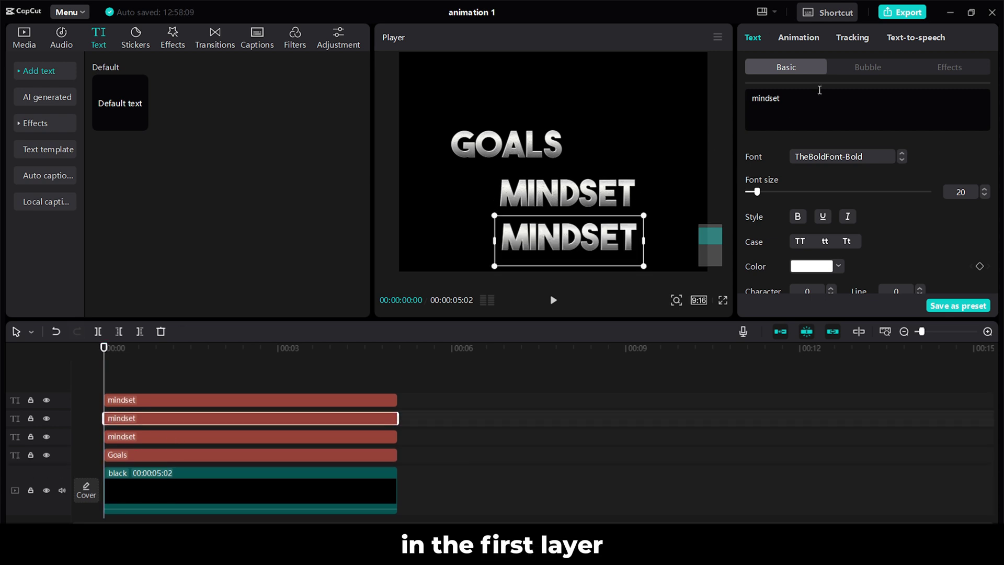
pyautogui.moveTo(819, 90); pyautogui.dragTo(724, 102)
pyautogui.write('focus')
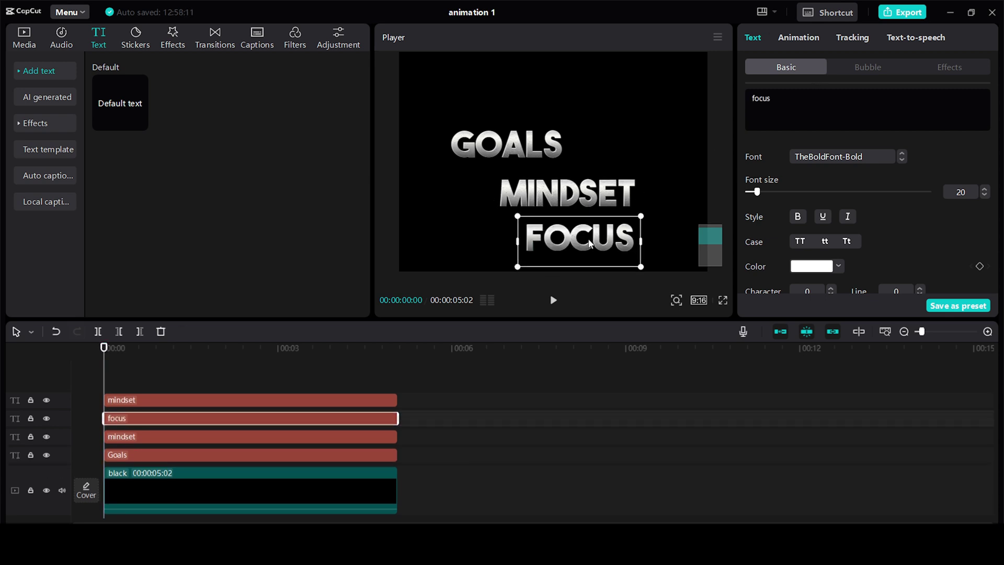
# Step: Move the remaining mindset copy below FOCUS, toward the left, and change its text to "drive"
pyautogui.moveTo(531, 193); pyautogui.dragTo(465, 198)
pyautogui.scroll(-2, 520, 189)
pyautogui.write('drive')
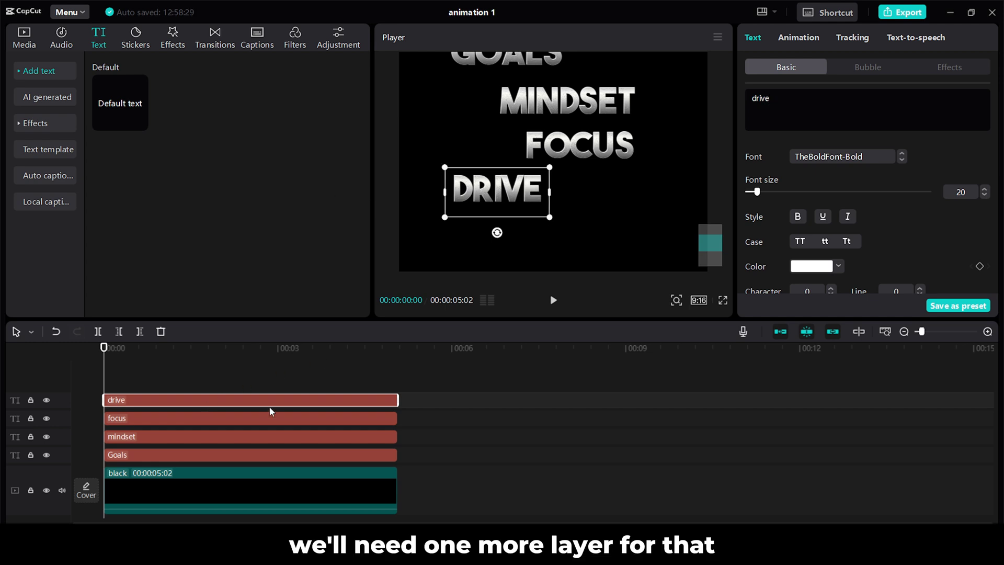
# Step: Duplicate the drive text, rewrite it as LIFE with one letter per line, and remove its text effect
pyautogui.moveTo(219, 400); pyautogui.dragTo(223, 386)
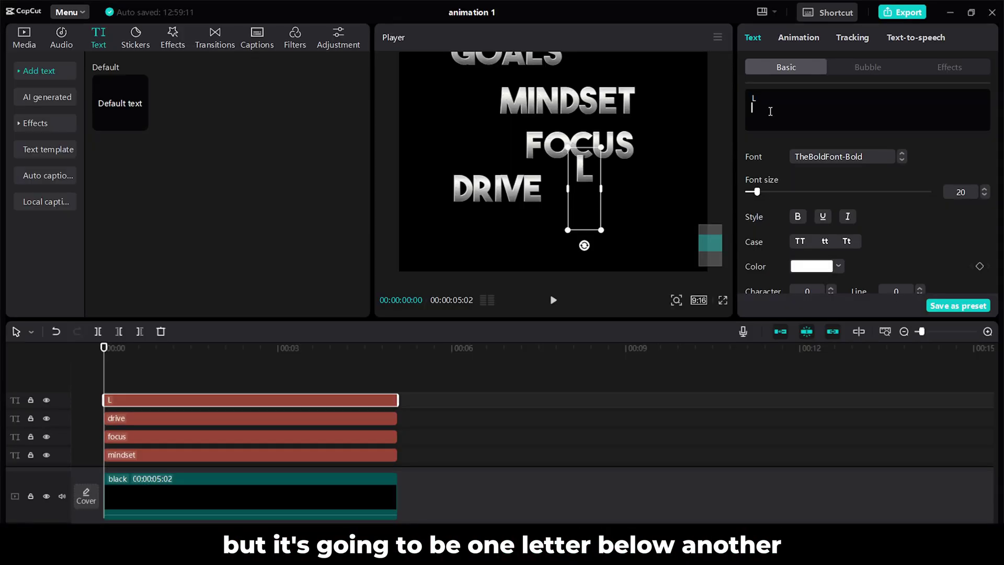
pyautogui.write('I')
pyautogui.press('Return')
pyautogui.write('F')
pyautogui.press('Return')
pyautogui.write('E')
pyautogui.click(949, 67)
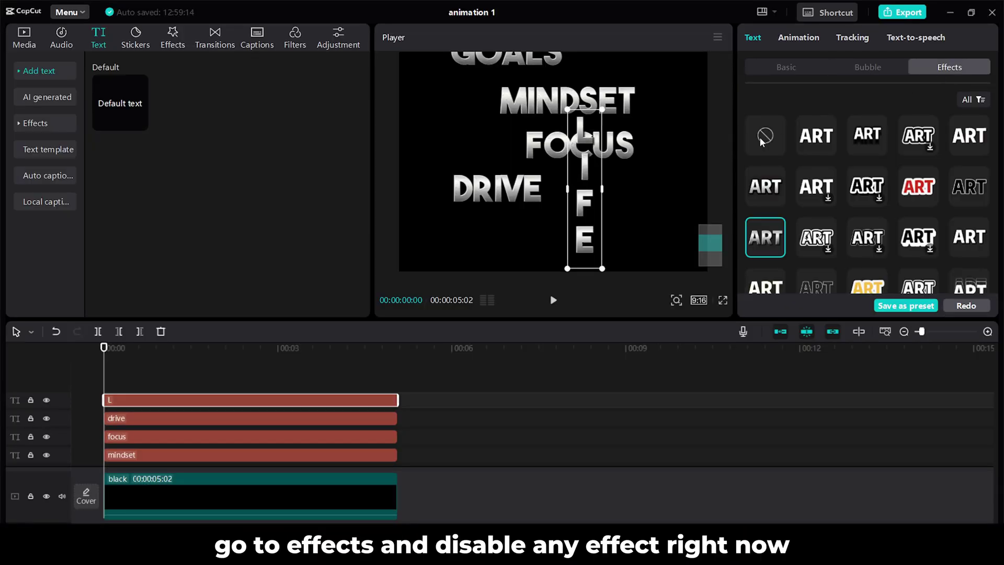
pyautogui.click(762, 141)
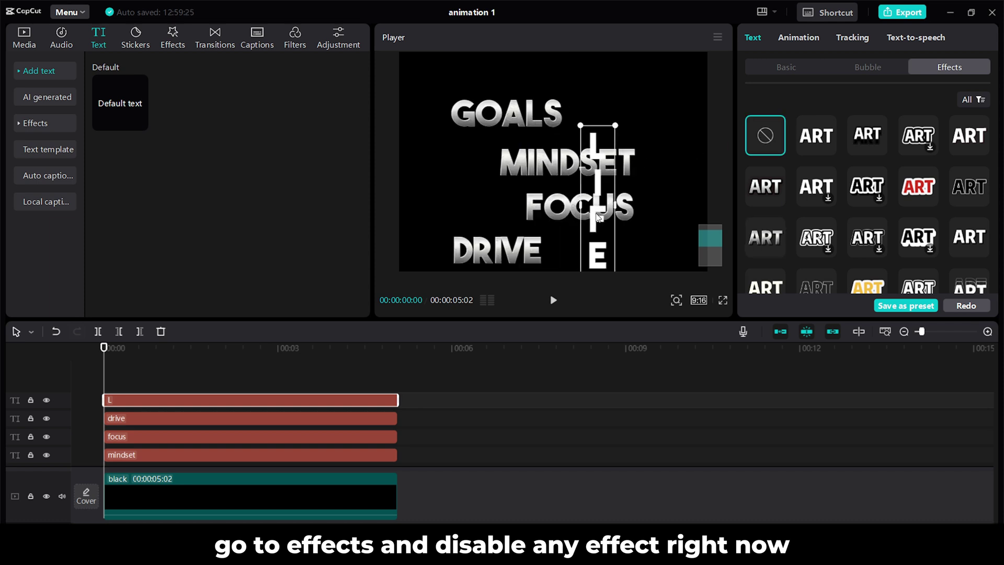
# Step: Set the GOALS text's character spacing to 2
pyautogui.click(503, 116)
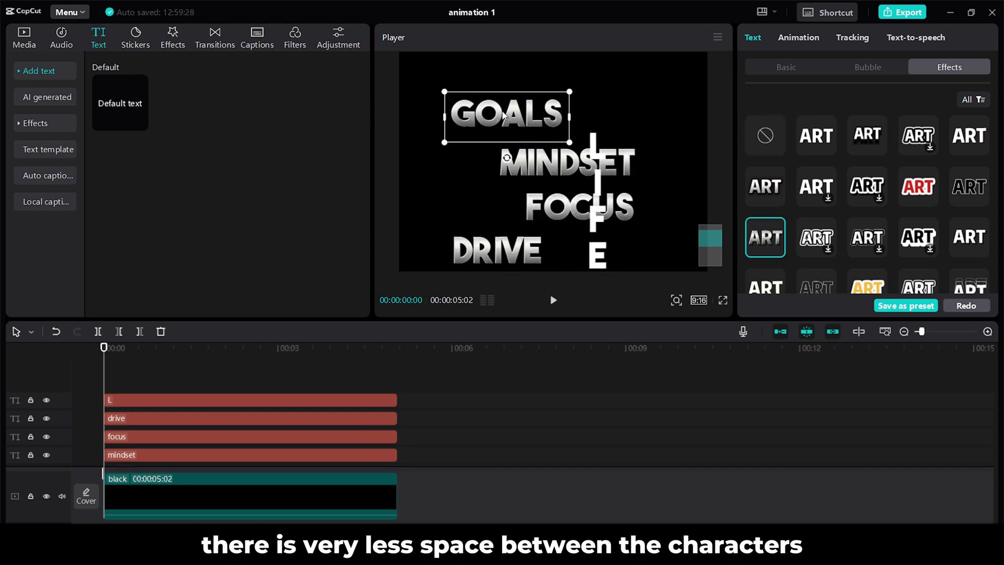
pyautogui.click(775, 64)
pyautogui.scroll(-2, 831, 184)
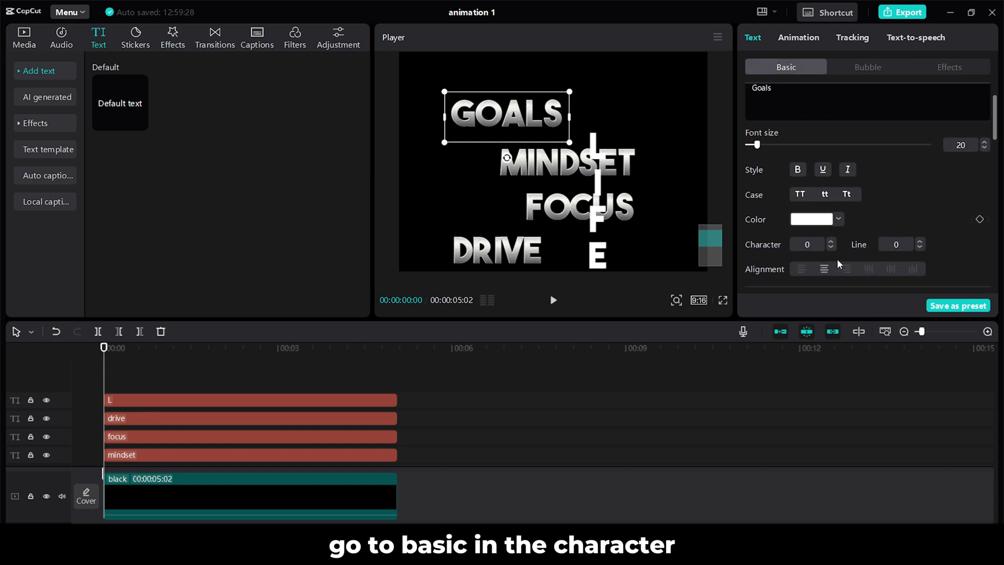
pyautogui.click(831, 242)
pyautogui.click(831, 242)
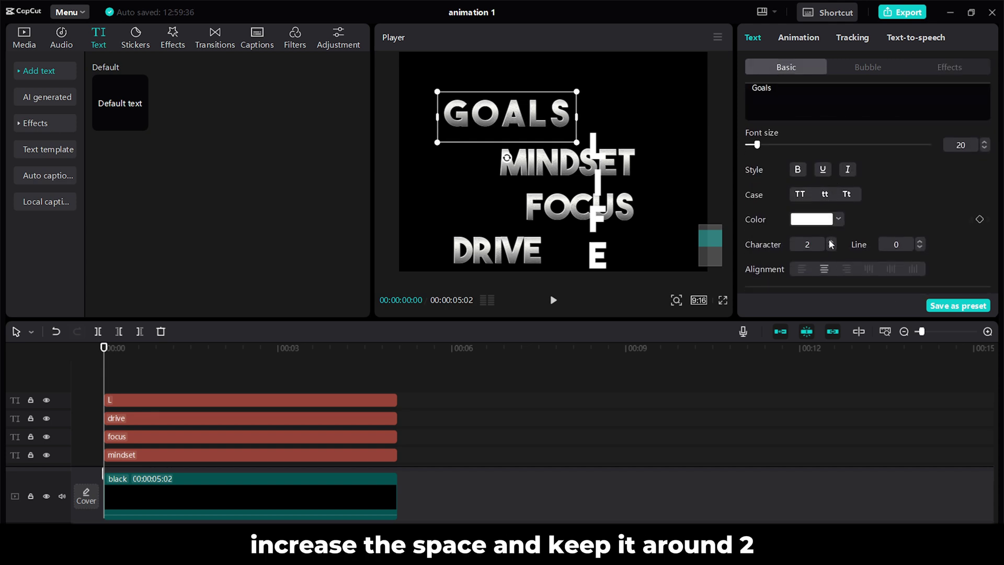
# Step: Set the character spacing of the MINDSET, FOCUS and DRIVE texts to 2
pyautogui.click(546, 174)
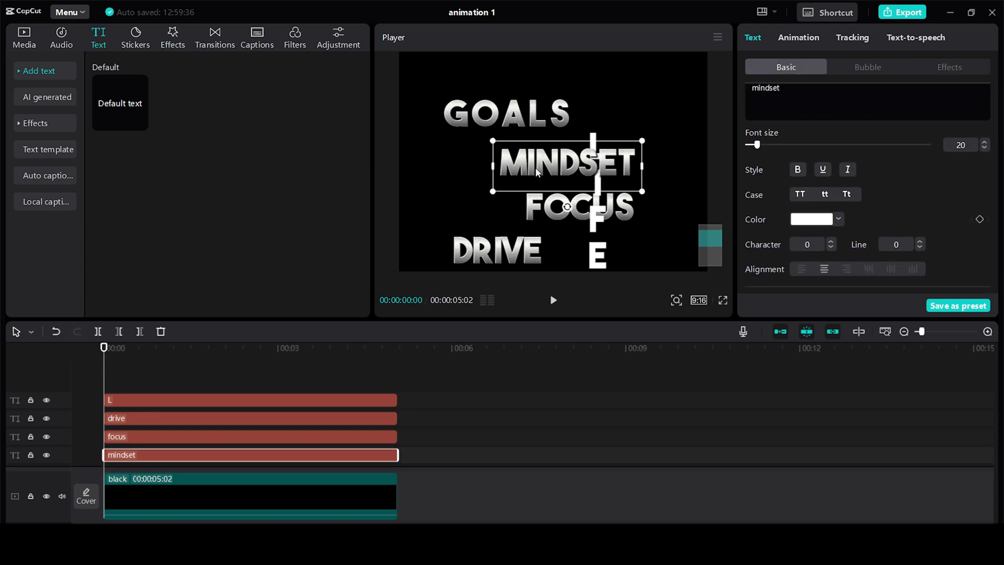
pyautogui.click(831, 242)
pyautogui.click(831, 242)
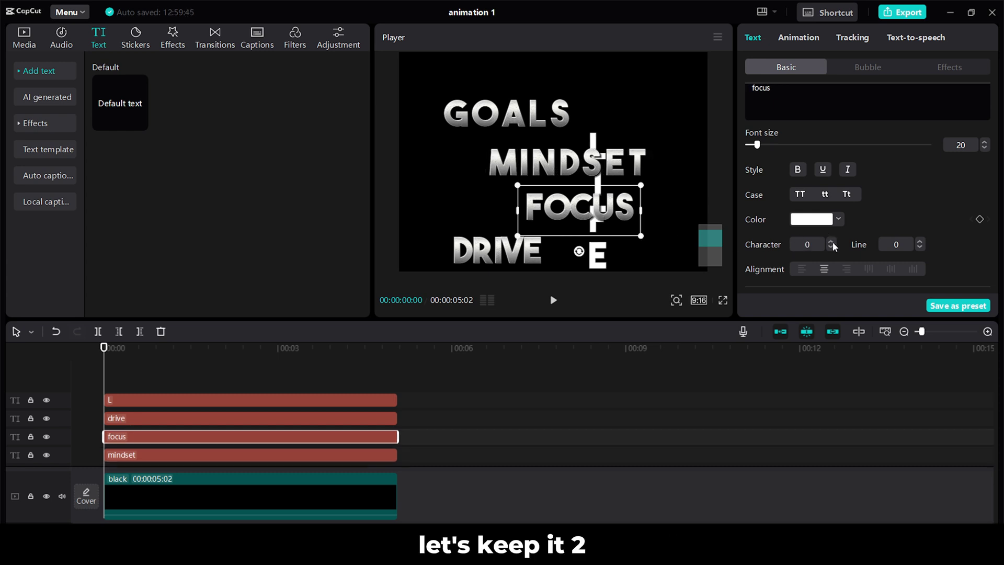
pyautogui.click(831, 242)
pyautogui.click(831, 242)
pyautogui.click(500, 228)
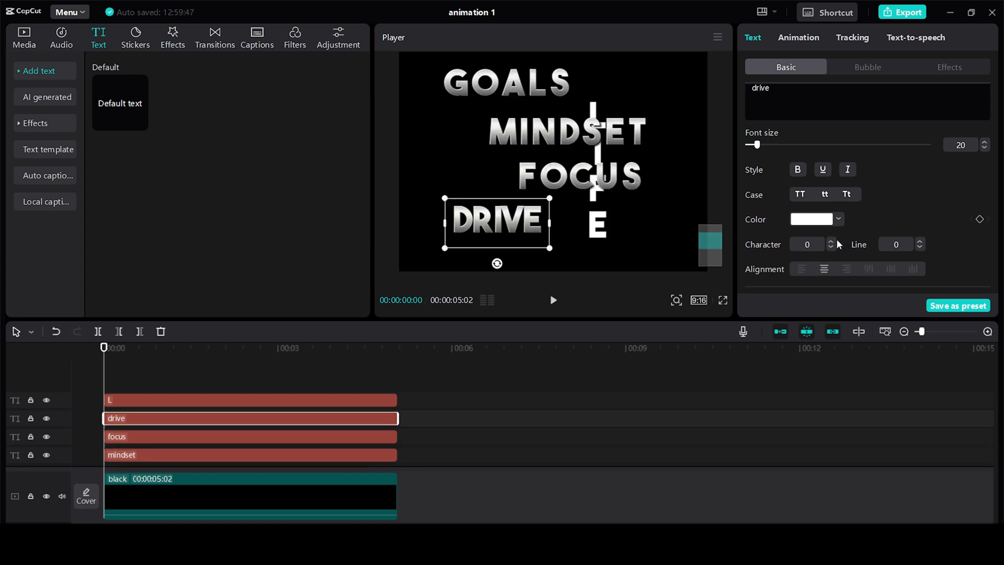
pyautogui.click(831, 242)
pyautogui.click(831, 242)
# Step: Place the vertical LIFE text over the L of GOALS and set its line spacing to 5
pyautogui.click(596, 194)
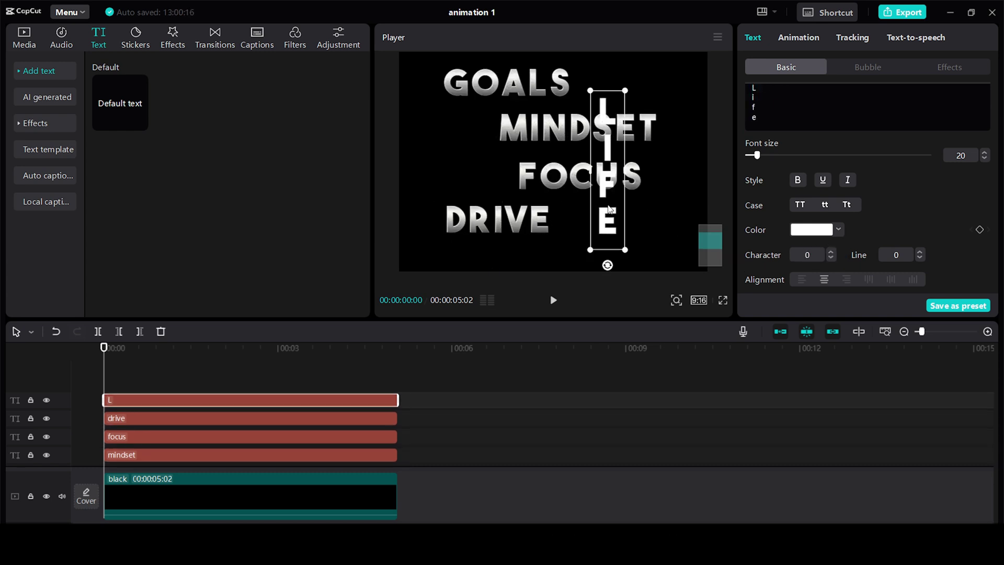
pyautogui.moveTo(596, 194); pyautogui.dragTo(539, 195)
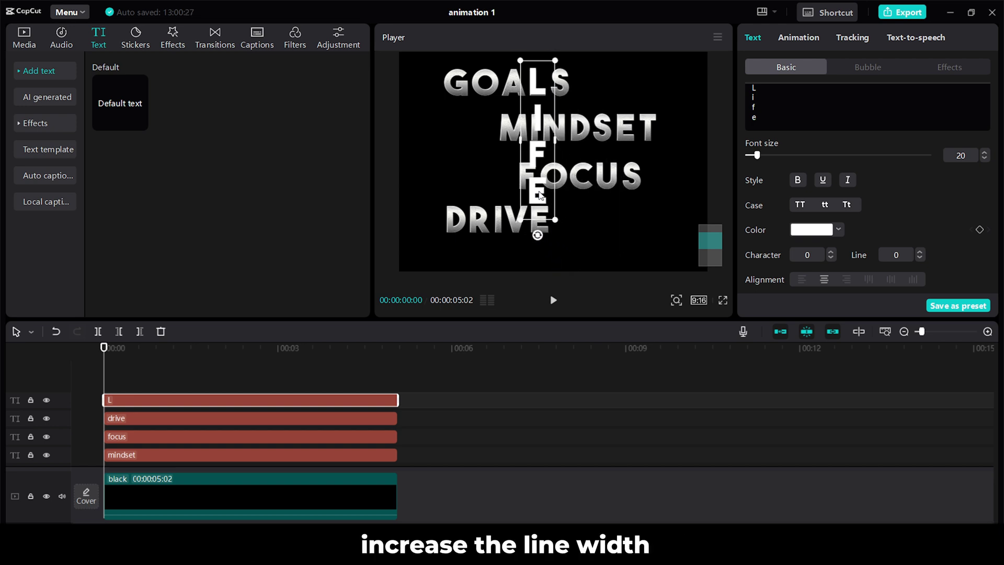
pyautogui.click(920, 251)
pyautogui.click(920, 252)
pyautogui.click(920, 252)
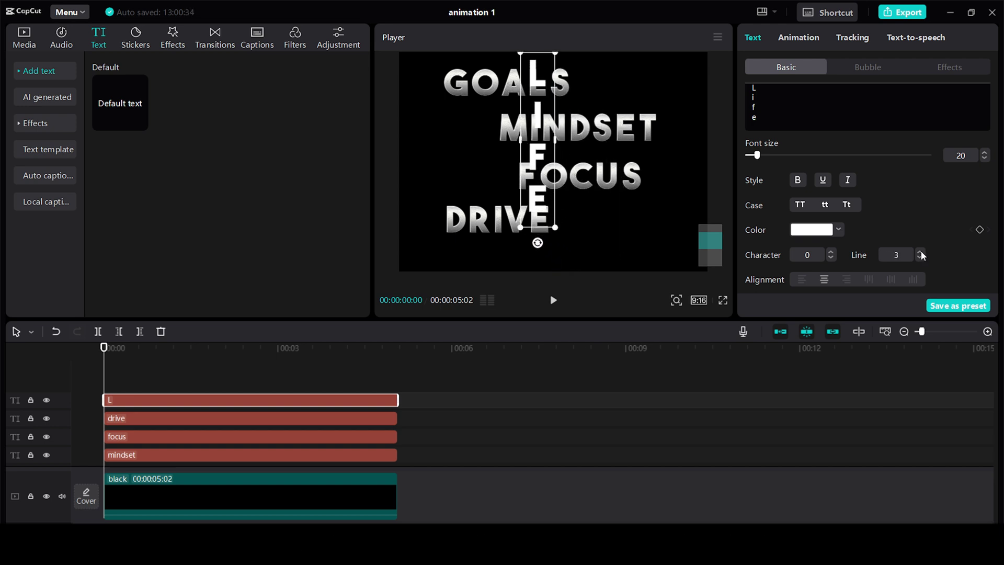
pyautogui.click(920, 252)
pyautogui.click(920, 252)
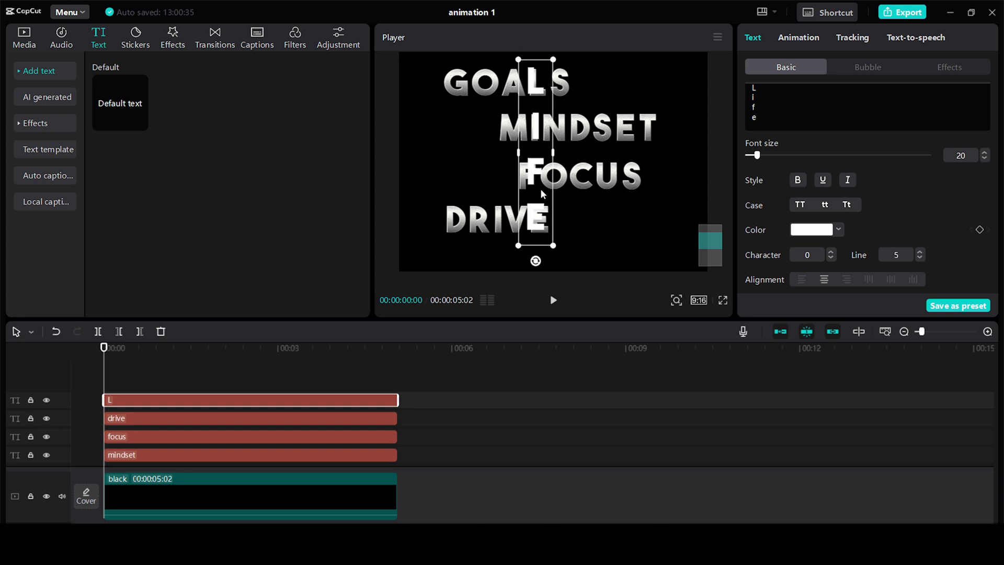
# Step: Reposition MINDSET, FOCUS and DRIVE so their I, F and E sit under the matching letters of the vertical LIFE text
pyautogui.scroll(2, 540, 189)
pyautogui.scroll(3, 548, 168)
pyautogui.scroll(-3, 543, 167)
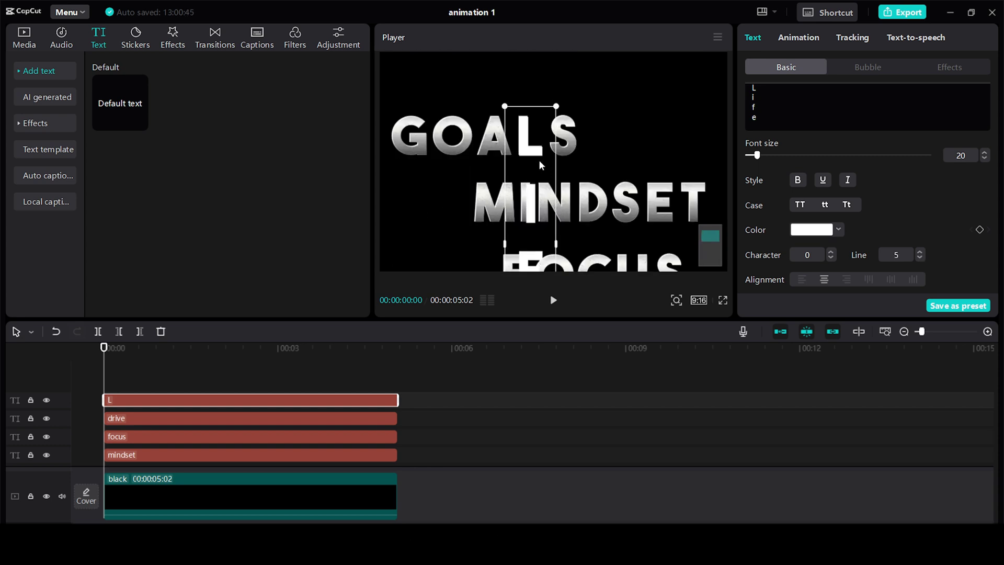
pyautogui.click(653, 221)
pyautogui.moveTo(623, 208); pyautogui.dragTo(629, 189)
pyautogui.scroll(-3, 625, 208)
pyautogui.click(611, 187)
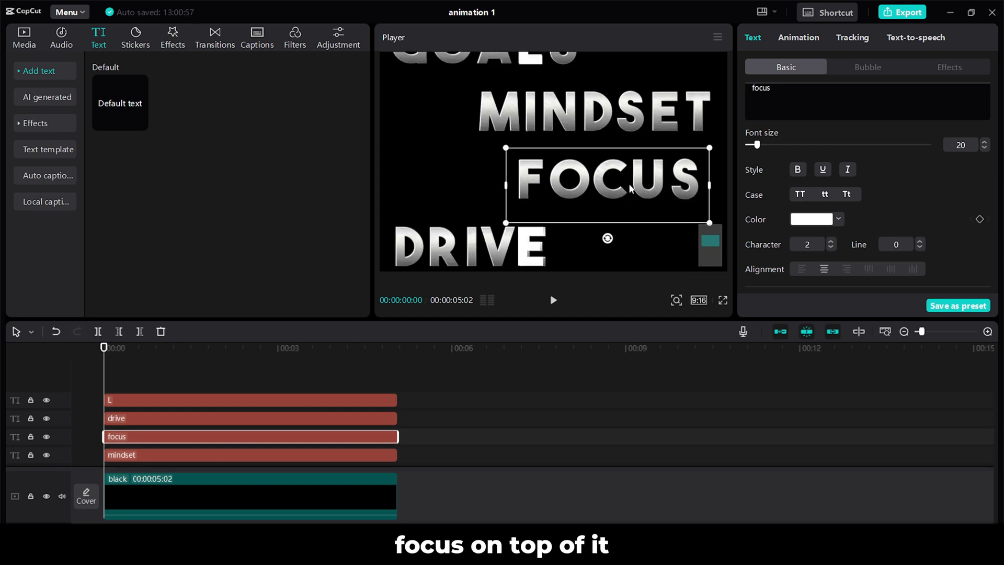
pyautogui.scroll(-3, 629, 188)
pyautogui.moveTo(459, 198); pyautogui.dragTo(450, 200)
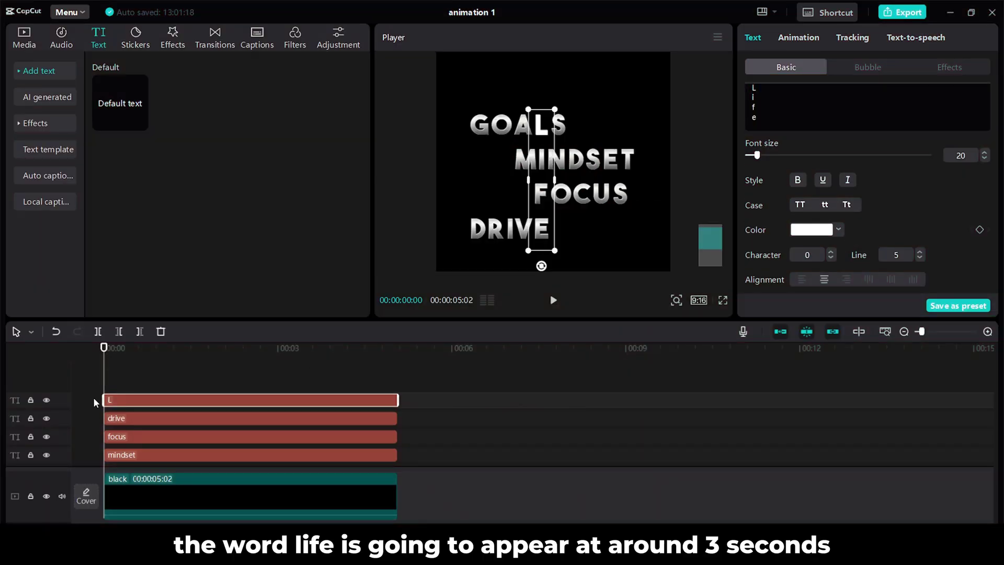
# Step: Trim the start of the LIFE text layer to about 3 seconds
pyautogui.moveTo(104, 400); pyautogui.dragTo(280, 399)
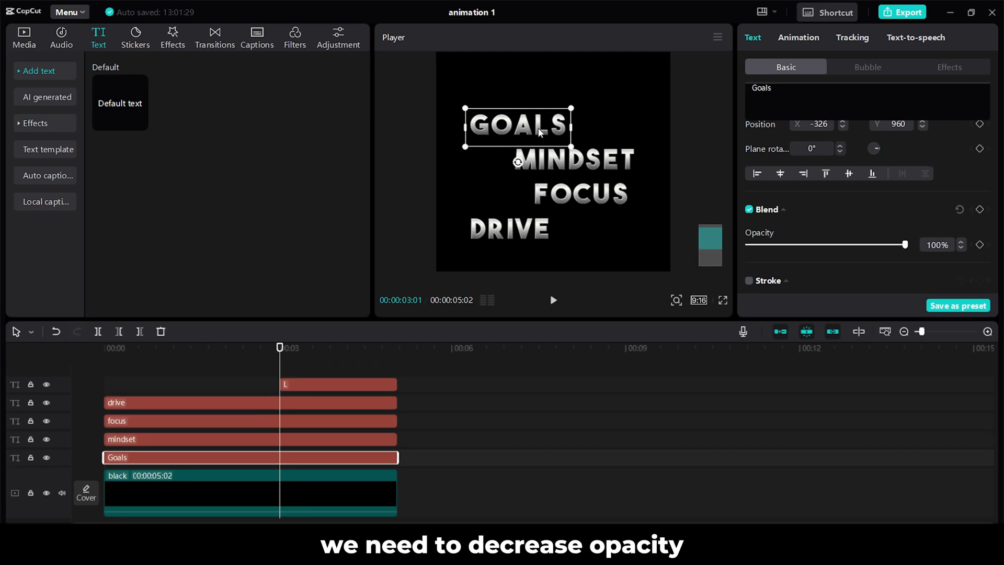
# Step: Keyframe the GOALS text's opacity at 10% at 00:00:03:01 and at 100% at 00:00:02:11
pyautogui.click(980, 209)
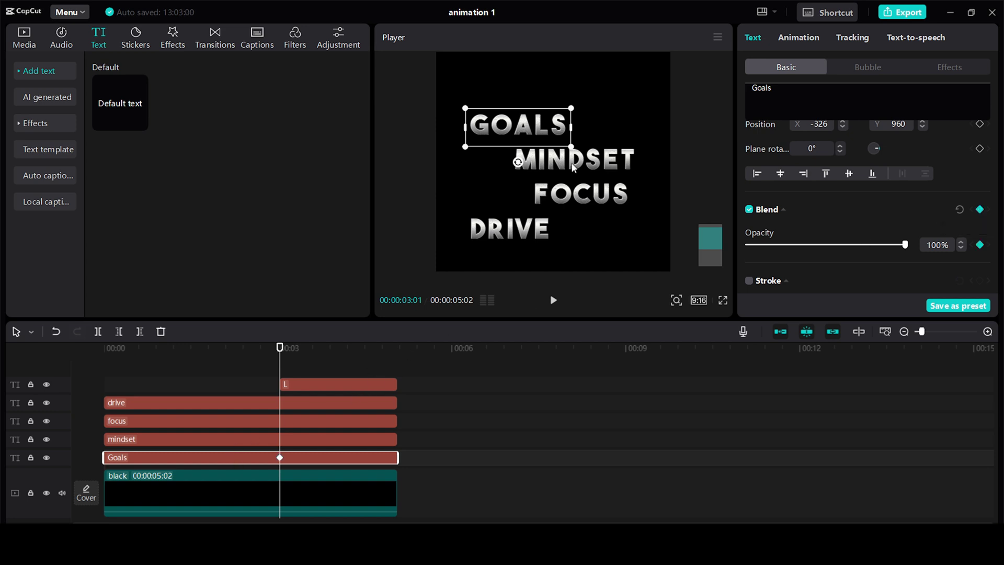
pyautogui.moveTo(906, 248); pyautogui.dragTo(764, 244)
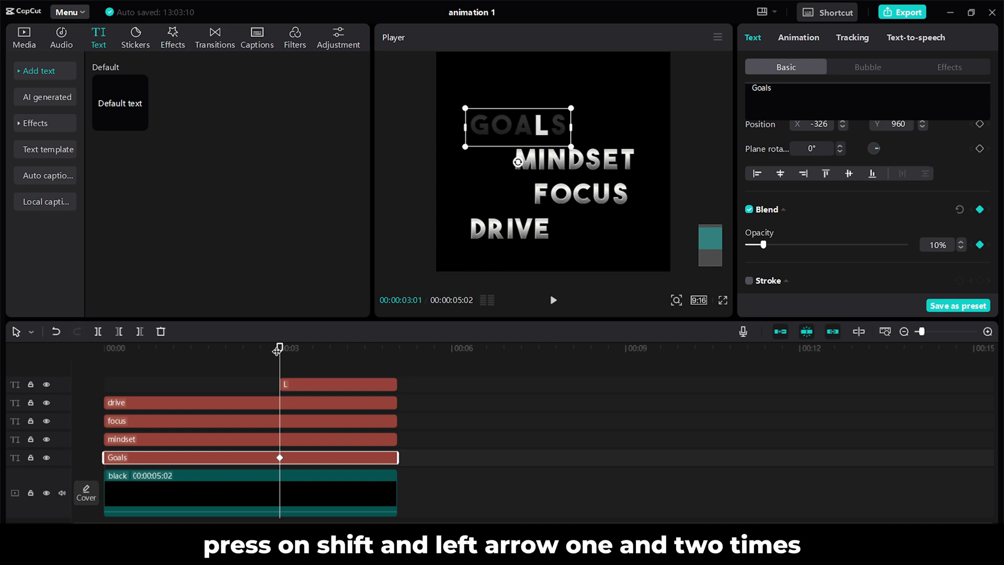
pyautogui.hotkey('shift', 'Left')
pyautogui.hotkey('shift', 'Left')
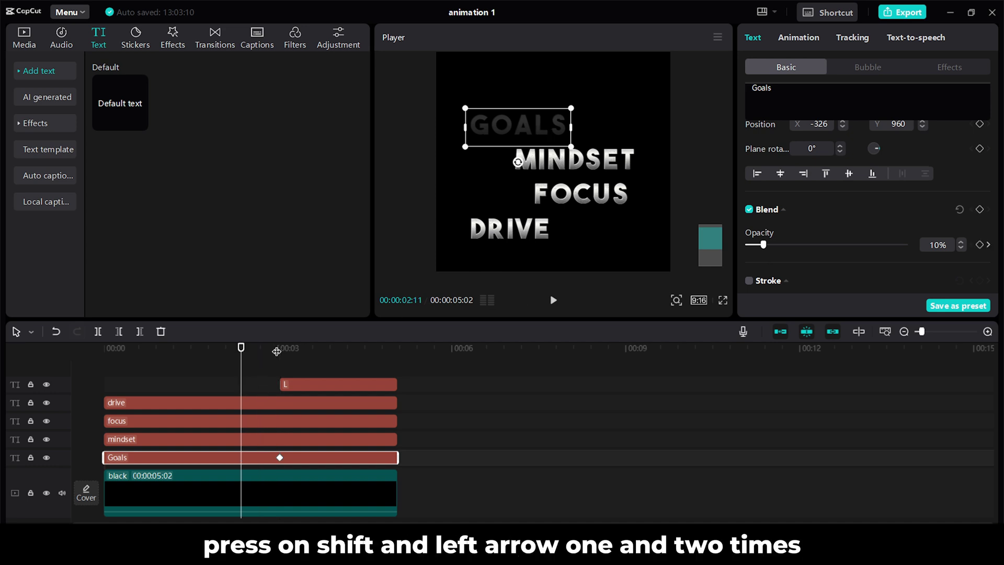
pyautogui.click(979, 210)
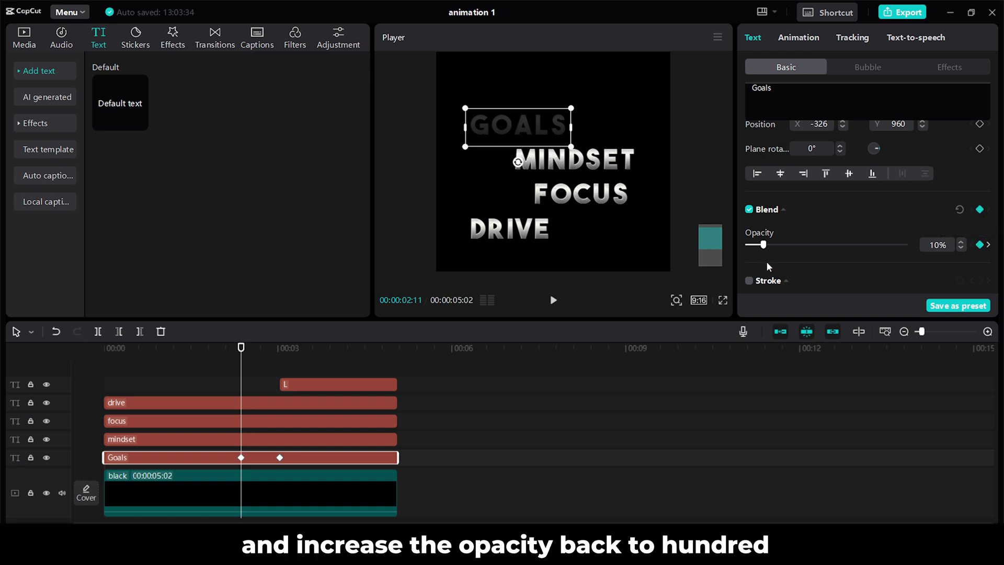
pyautogui.moveTo(764, 244); pyautogui.dragTo(930, 253)
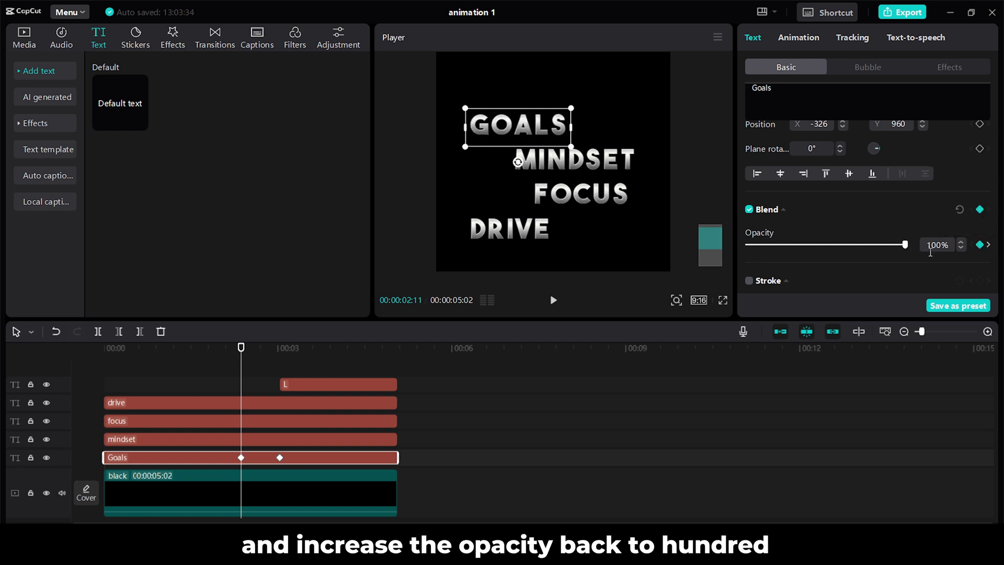
# Step: Keyframe the MINDSET text's opacity at 10% at 00:00:03:01 and at 100% at 00:00:02:11
pyautogui.click(280, 438)
pyautogui.click(980, 209)
pyautogui.moveTo(905, 245); pyautogui.dragTo(766, 247)
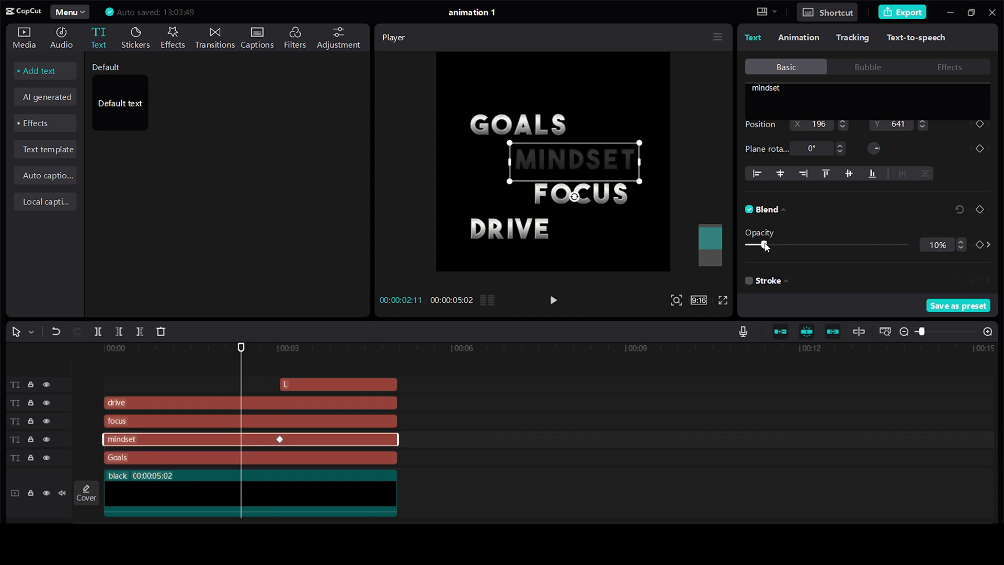
pyautogui.moveTo(766, 245); pyautogui.dragTo(905, 244)
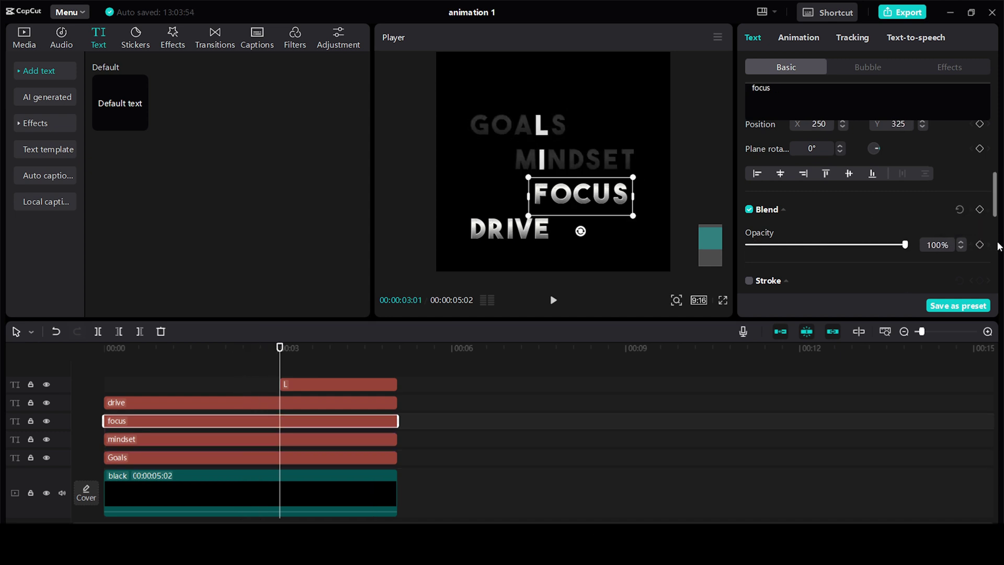
# Step: Add opacity keyframes to the FOCUS and DRIVE texts so both fade down between 00:00:02:11 and 00:00:03:01
pyautogui.click(979, 209)
pyautogui.moveTo(905, 244)
pyautogui.mouseDown()
pyautogui.moveTo(764, 245)
pyautogui.moveTo(905, 245)
pyautogui.mouseUp()
pyautogui.click(241, 348)
pyautogui.click(279, 403)
pyautogui.click(979, 209)
pyautogui.click(241, 348)
pyautogui.click(980, 209)
pyautogui.click(280, 403)
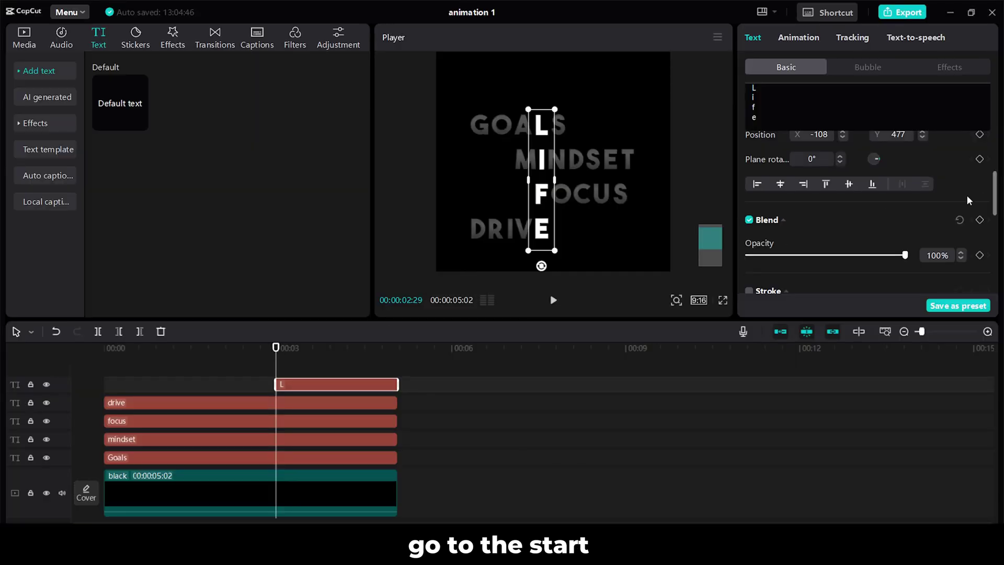
# Step: Keyframe the LIFE text's opacity at 20% at its start, shift the layer to begin near 00:00:02:11, and extend it to the background clip's end
pyautogui.click(979, 220)
pyautogui.moveTo(905, 257); pyautogui.dragTo(777, 260)
pyautogui.click(314, 384)
pyautogui.moveTo(336, 385); pyautogui.dragTo(295, 389)
pyautogui.moveTo(363, 383); pyautogui.dragTo(397, 385)
# Step: Keyframe the LIFE text's opacity at 100% at 00:00:03:01 and preview the animation full screen
pyautogui.click(281, 404)
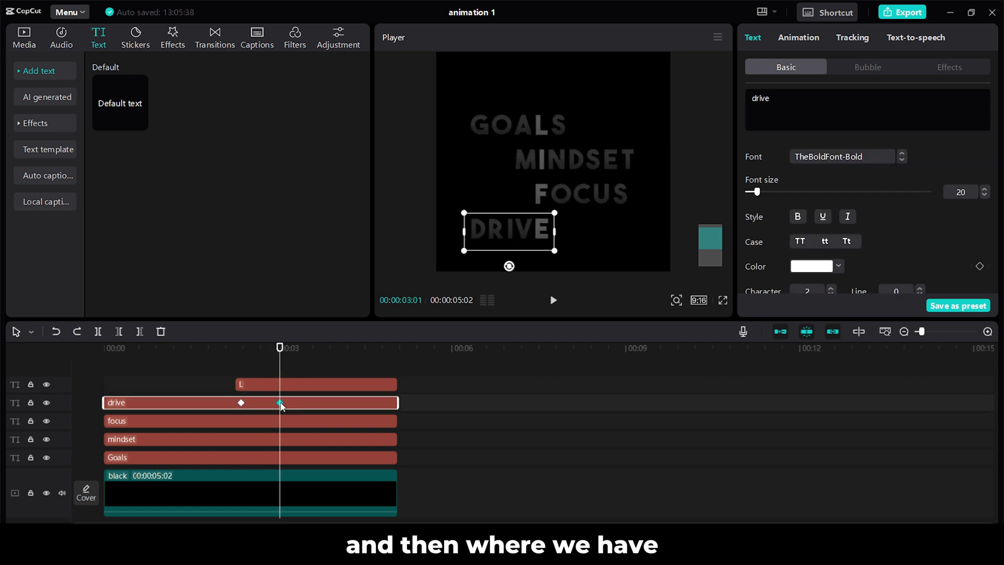
pyautogui.click(283, 384)
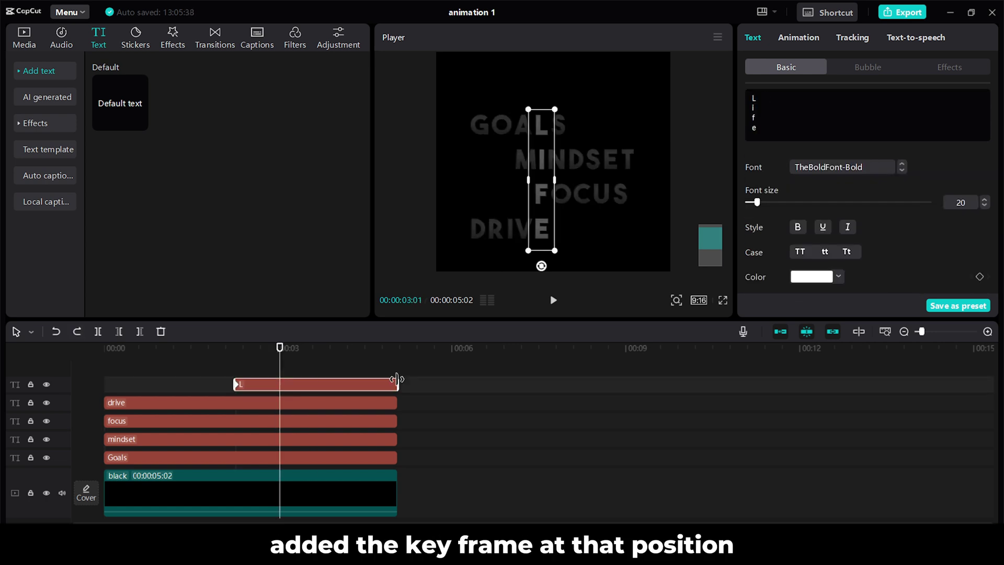
pyautogui.scroll(-6, 950, 261)
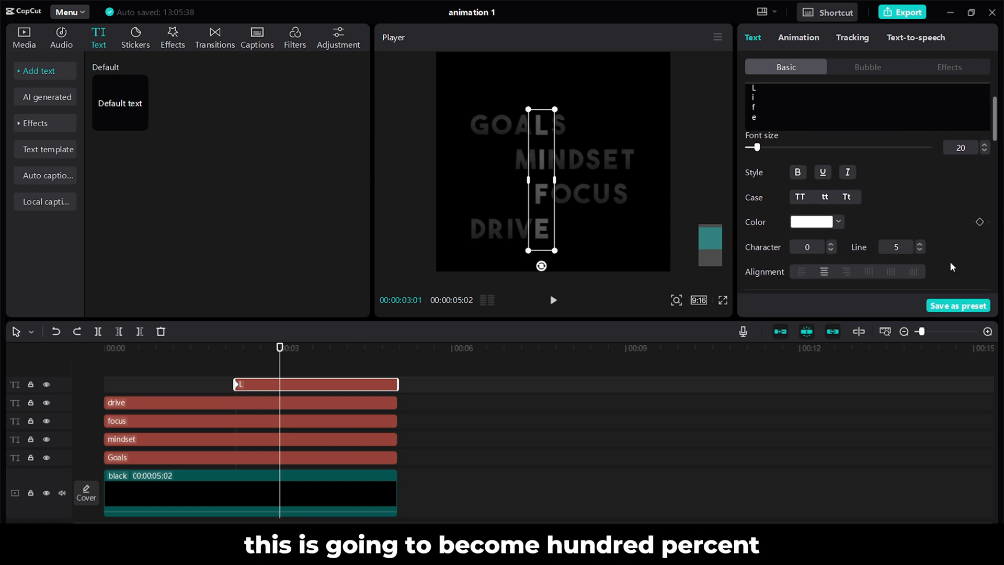
pyautogui.click(979, 211)
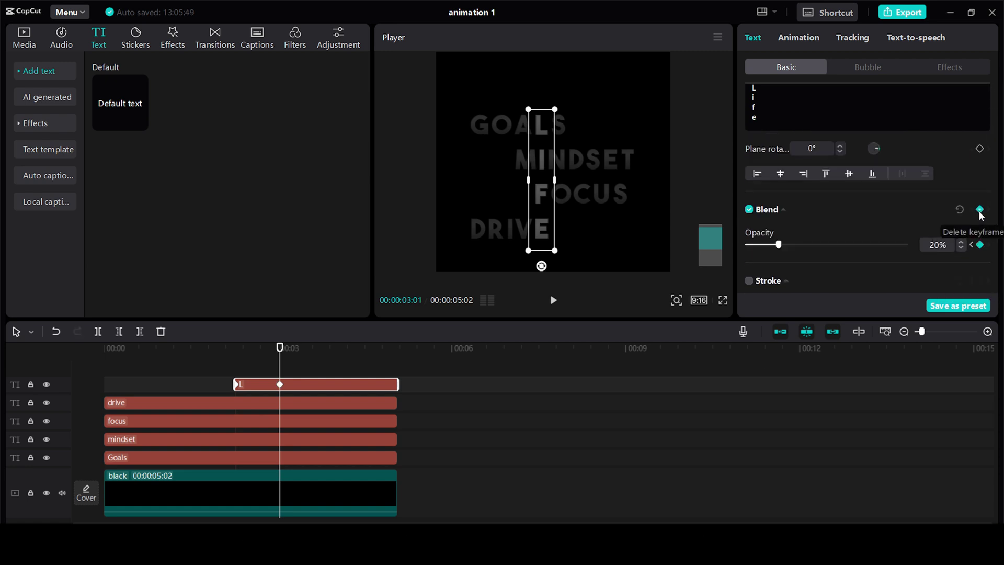
pyautogui.moveTo(779, 245); pyautogui.dragTo(906, 244)
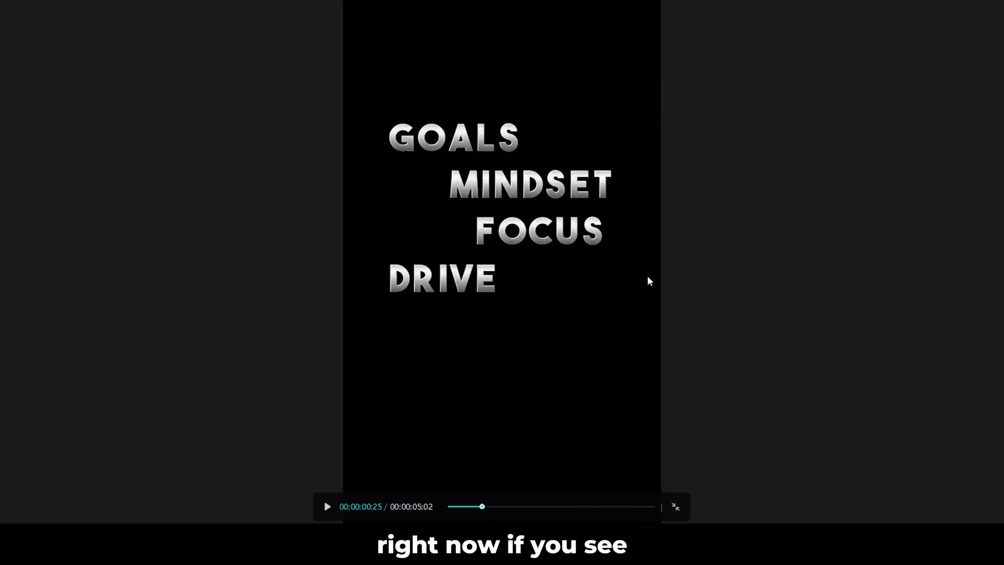
pyautogui.press('space')
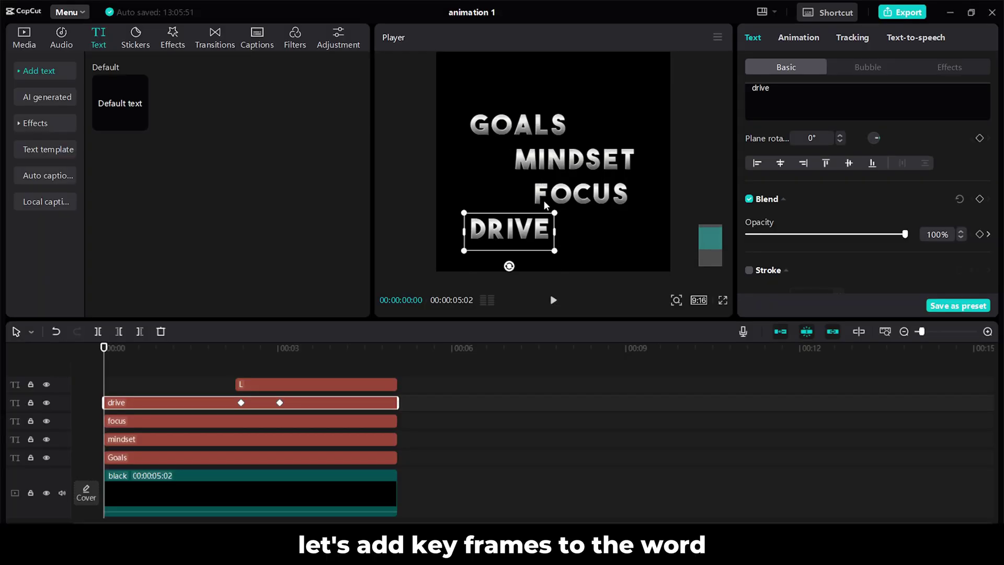
# Step: Add a Position & Size keyframe to the GOALS text at 00:00:00:15
pyautogui.click(506, 128)
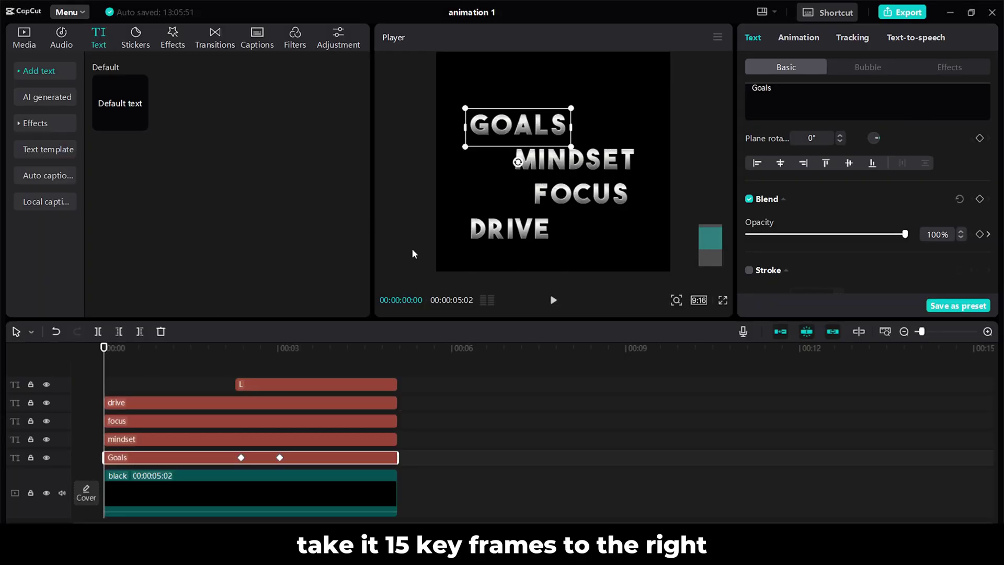
pyautogui.press('Right')
pyautogui.press('Right')
pyautogui.press('Right')
pyautogui.press('Right')
pyautogui.press('Right')
pyautogui.press('Right')
pyautogui.press('Right')
pyautogui.press('Right')
pyautogui.press('Right')
pyautogui.press('Right')
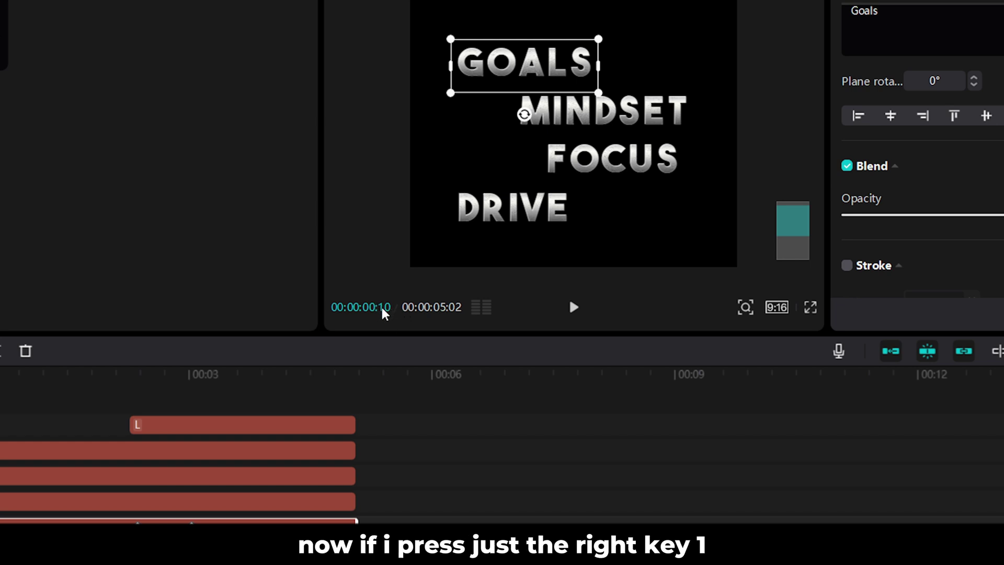
pyautogui.press('Right')
pyautogui.press('Right')
pyautogui.press('Right')
pyautogui.press('Right')
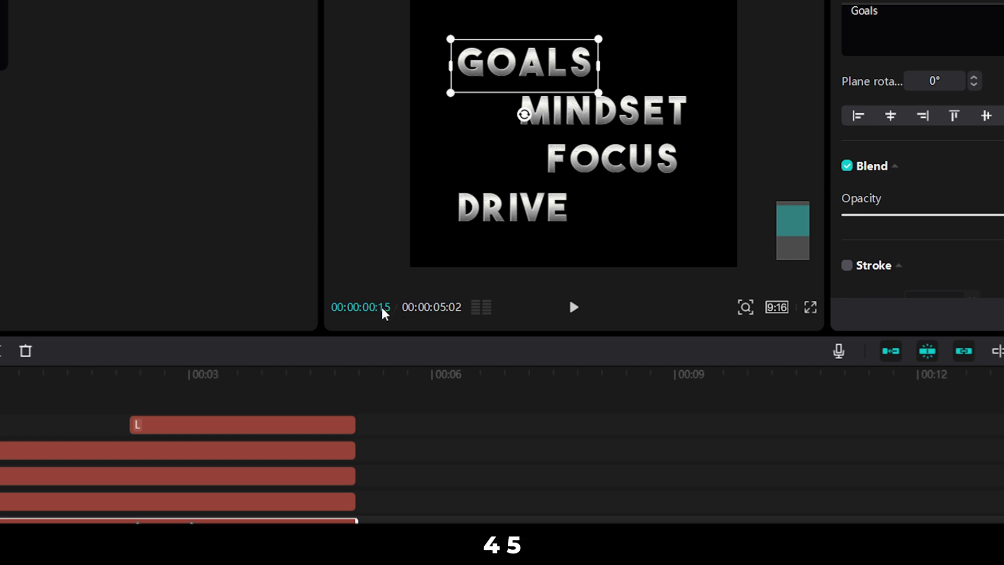
pyautogui.scroll(5, 998, 183)
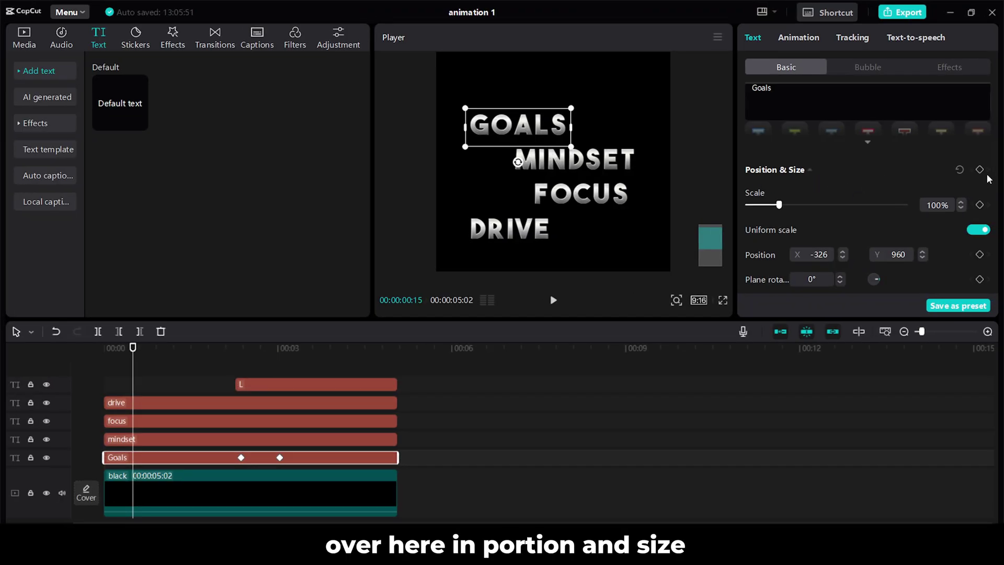
pyautogui.click(980, 170)
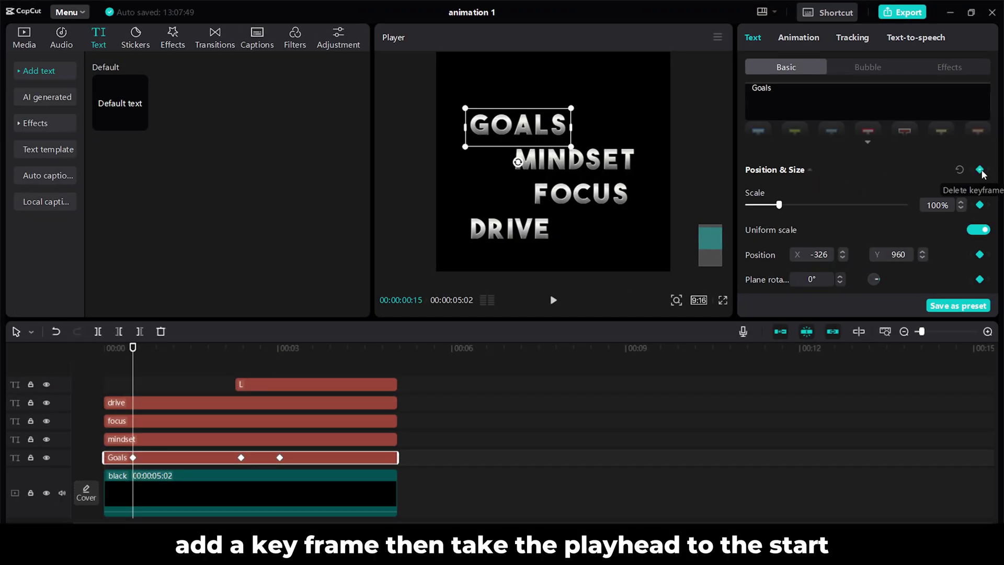
# Step: Add a Position & Size keyframe to the GOALS text at 00:00:00:00 and move the word off the canvas past its left edge
pyautogui.press('Home')
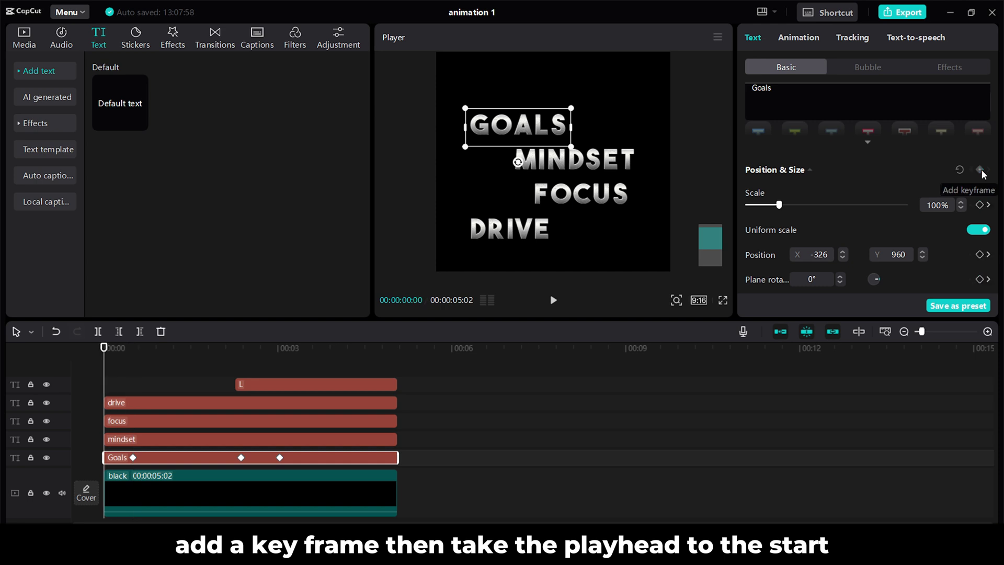
pyautogui.click(981, 171)
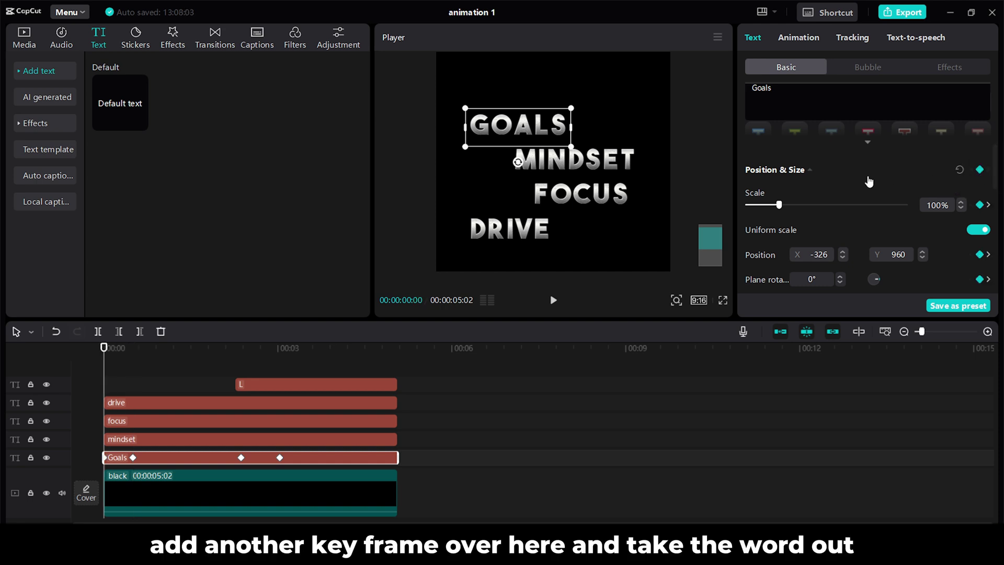
pyautogui.moveTo(492, 116); pyautogui.dragTo(353, 94)
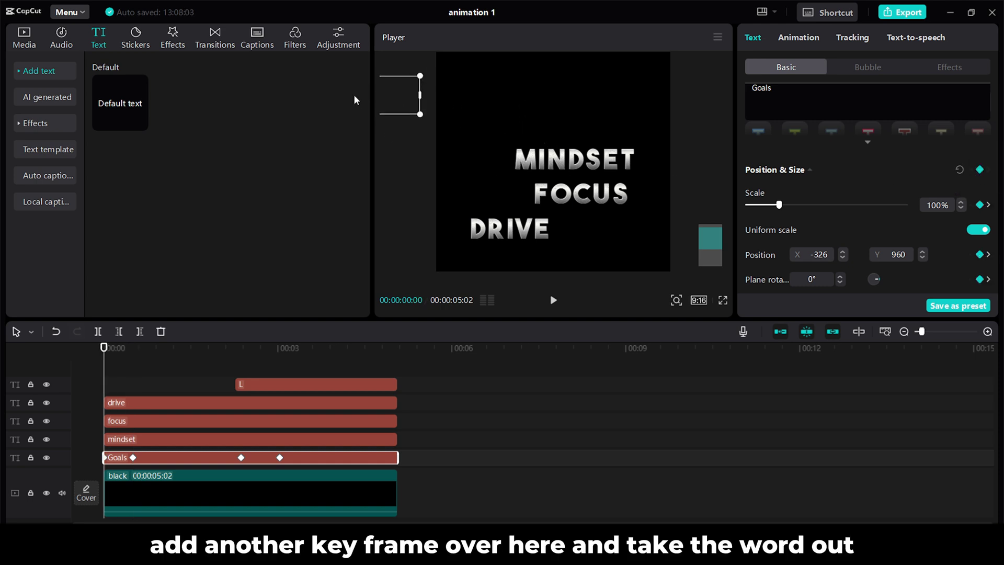
# Step: Add a Position & Size keyframe to the MINDSET text at 00:00:00:15, where the GOALS movement ends
pyautogui.click(132, 457)
pyautogui.click(134, 444)
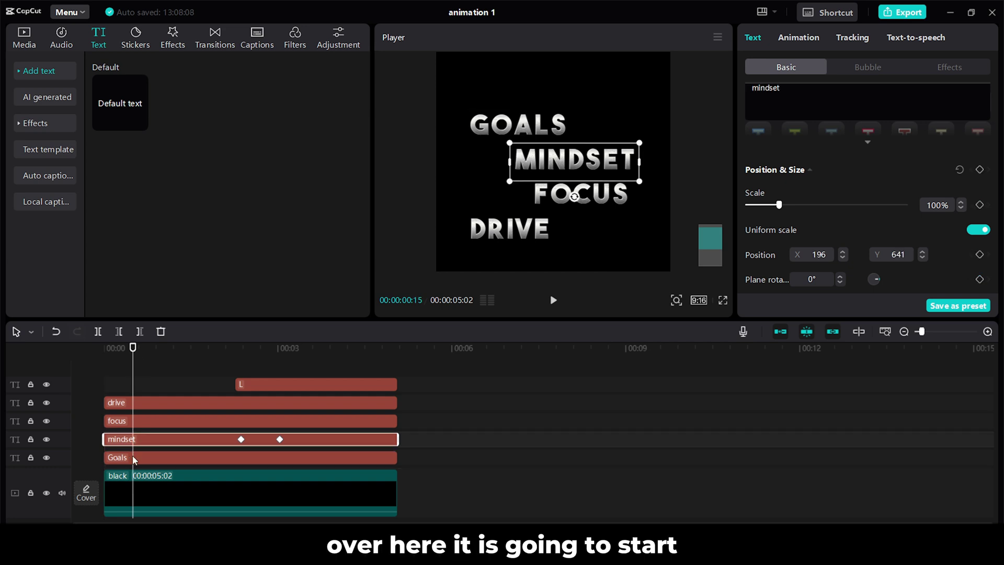
pyautogui.click(134, 459)
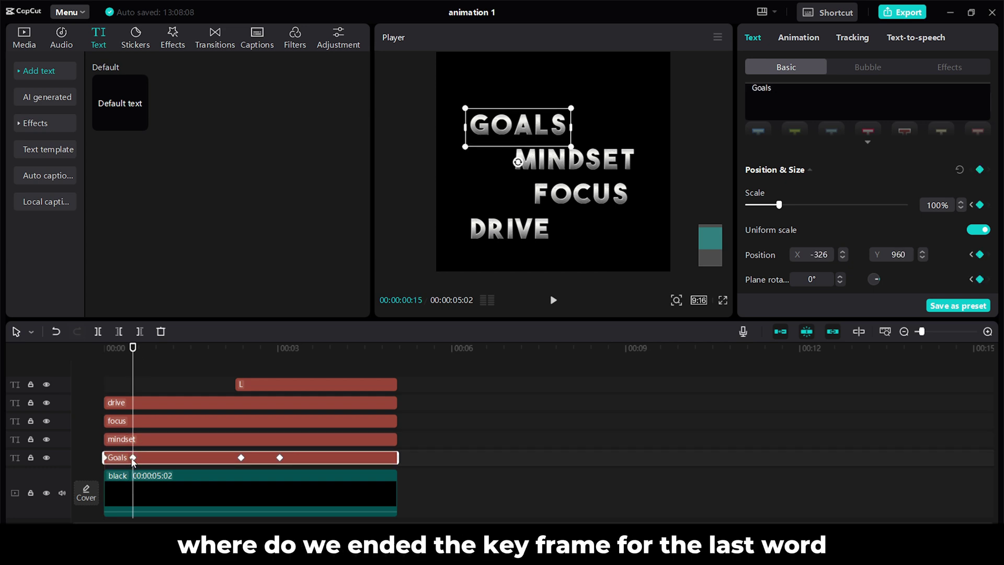
pyautogui.click(135, 442)
pyautogui.click(978, 170)
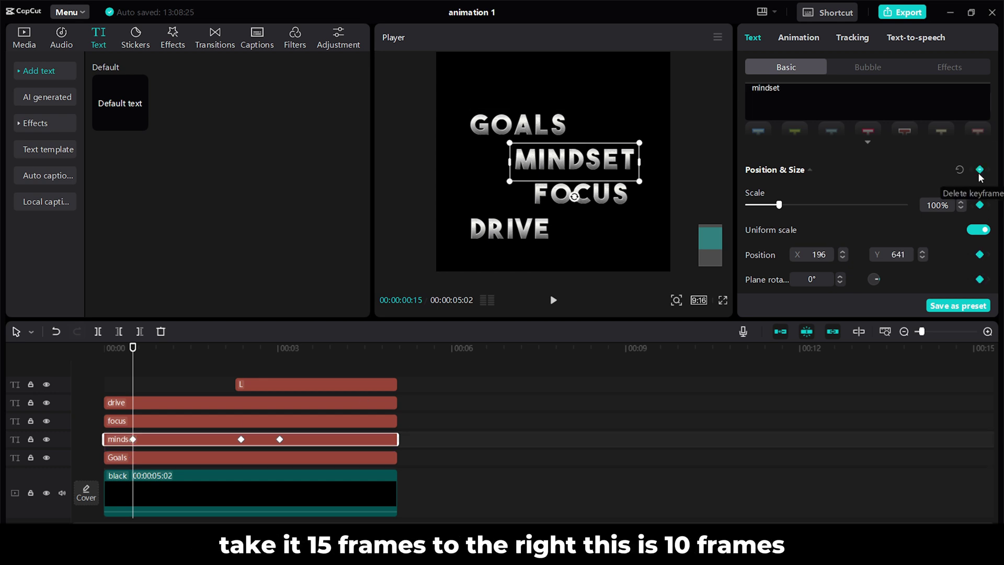
# Step: Keyframe the MINDSET text's Position & Size at 00:00:01:00, and move the word off the canvas past its right edge at 00:00:00:15
pyautogui.press('Right')
pyautogui.press('Right')
pyautogui.press('Right')
pyautogui.press('Right')
pyautogui.press('Right')
pyautogui.press('Right')
pyautogui.press('Right')
pyautogui.press('Right')
pyautogui.press('Right')
pyautogui.press('Right')
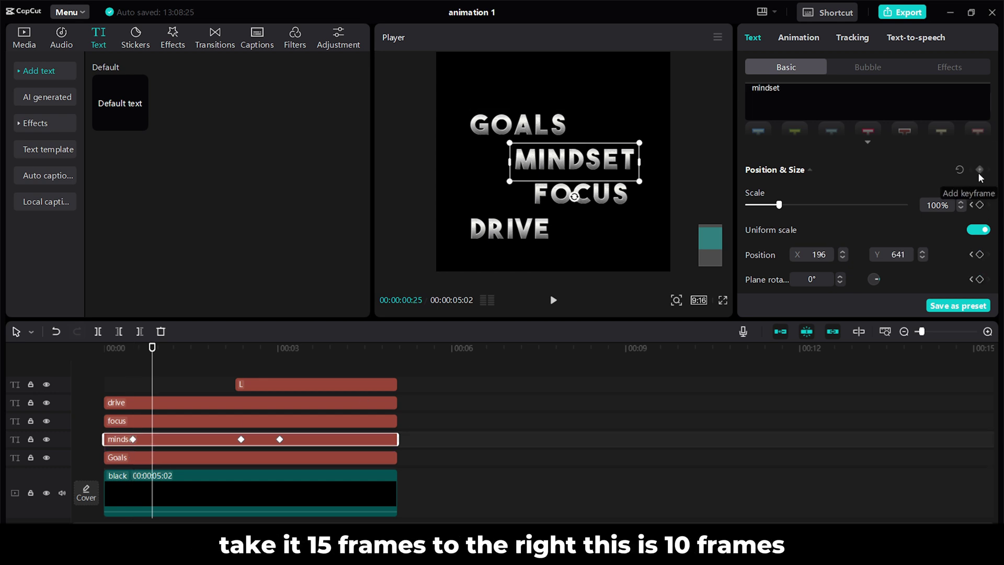
pyautogui.press('Right')
pyautogui.press('Right')
pyautogui.press('Right')
pyautogui.press('Right')
pyautogui.press('Right')
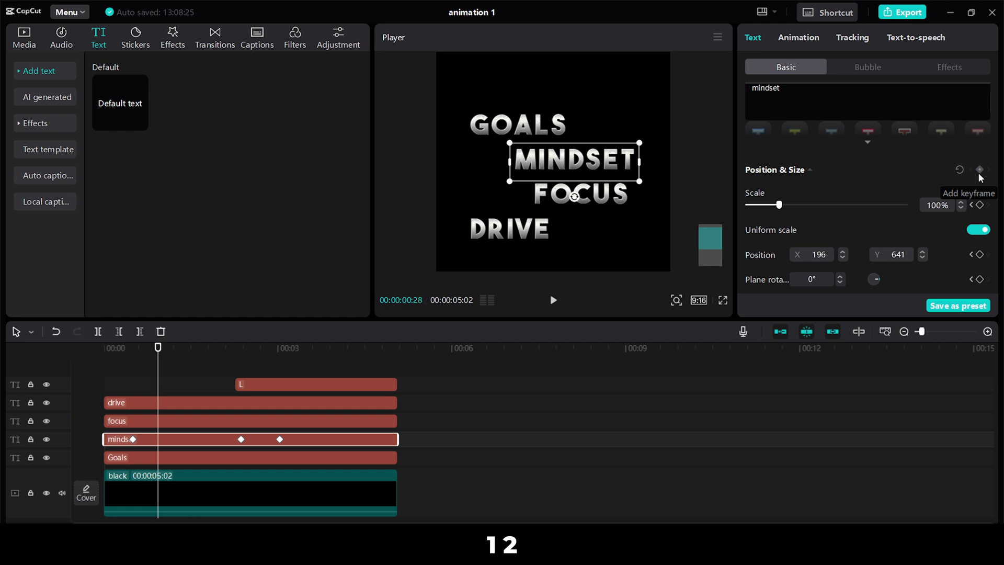
pyautogui.click(980, 170)
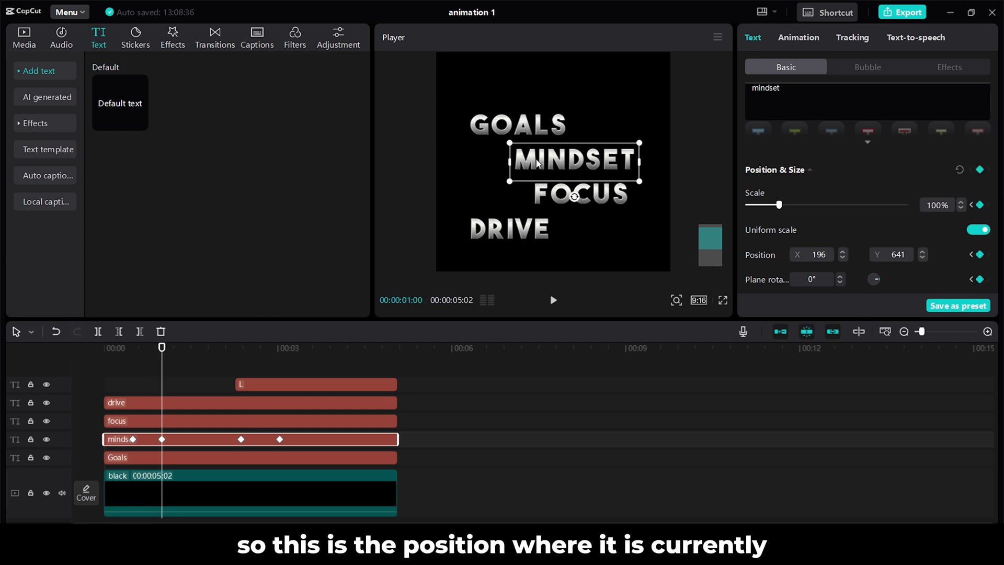
pyautogui.click(134, 439)
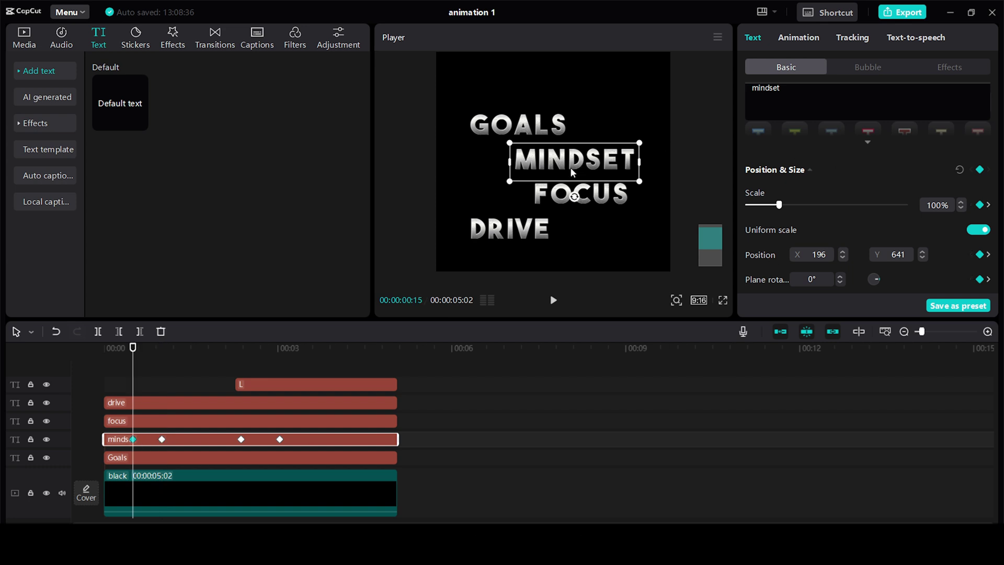
pyautogui.moveTo(571, 169); pyautogui.dragTo(755, 168)
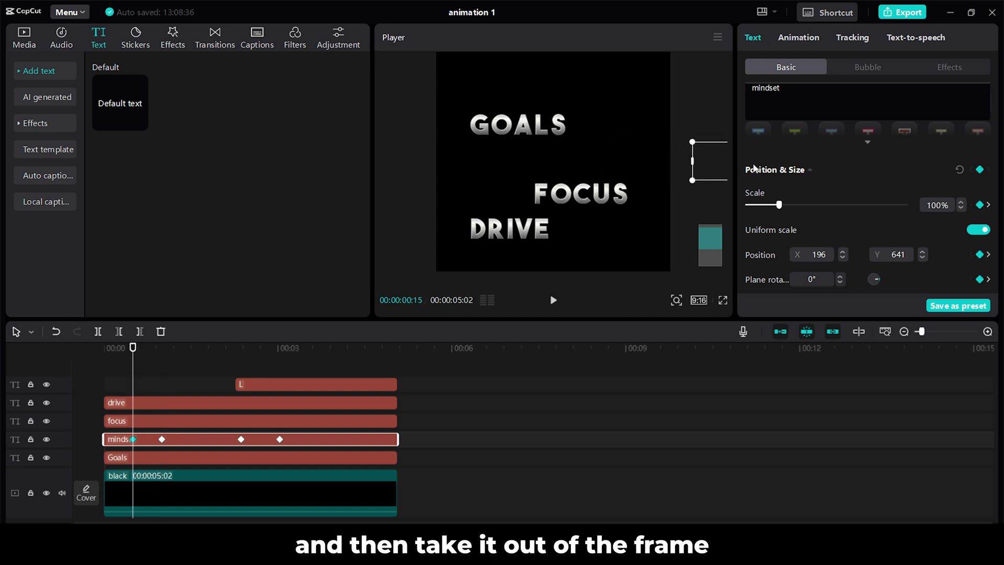
# Step: Add Position & Size keyframes to the FOCUS text at 00:00:01:00 and 15 frames after it, with the word off the canvas at the first
pyautogui.click(161, 439)
pyautogui.click(162, 423)
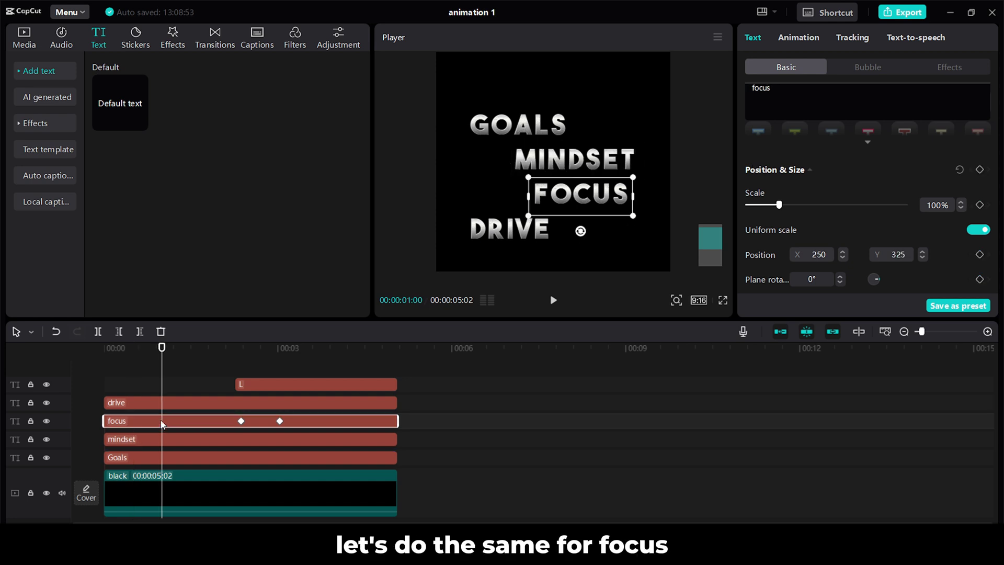
pyautogui.click(979, 170)
pyautogui.click(161, 348)
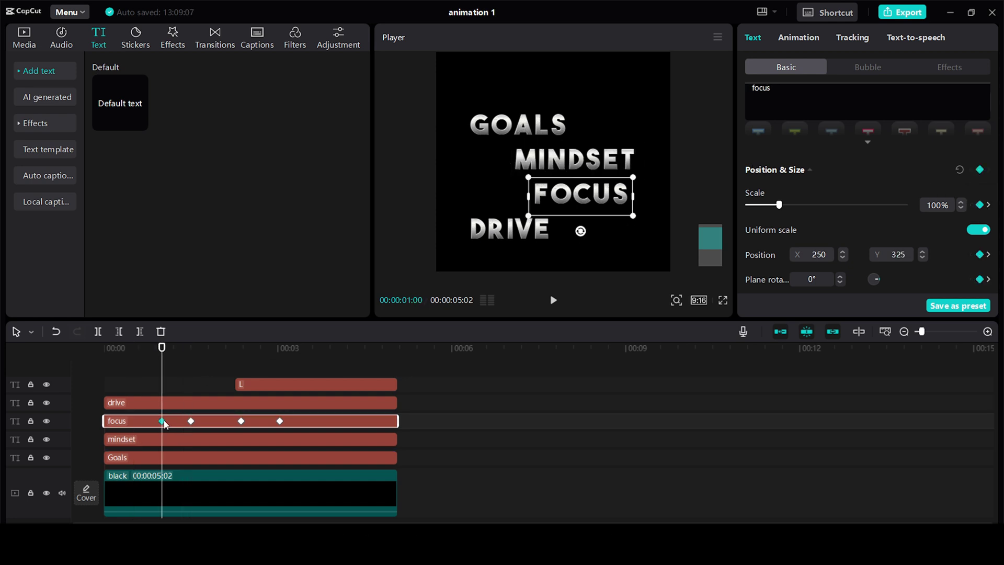
# Step: Animate the DRIVE text into the canvas with Position & Size keyframes starting where the FOCUS movement ends, and preview the animation
pyautogui.click(190, 406)
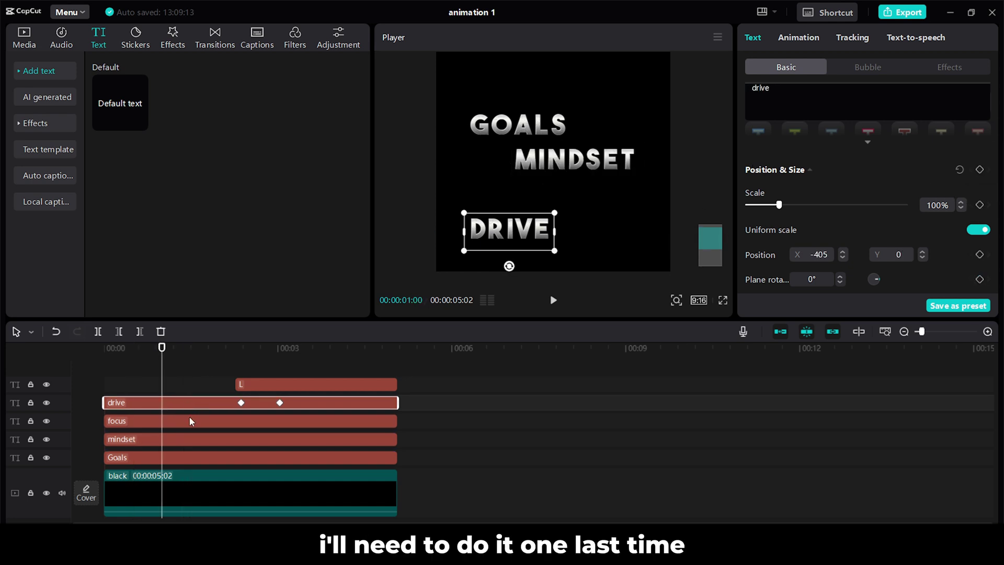
pyautogui.click(186, 421)
pyautogui.press('space')
pyautogui.press('space')
pyautogui.click(190, 405)
pyautogui.click(980, 170)
pyautogui.press('space')
pyautogui.press('space')
pyautogui.click(190, 402)
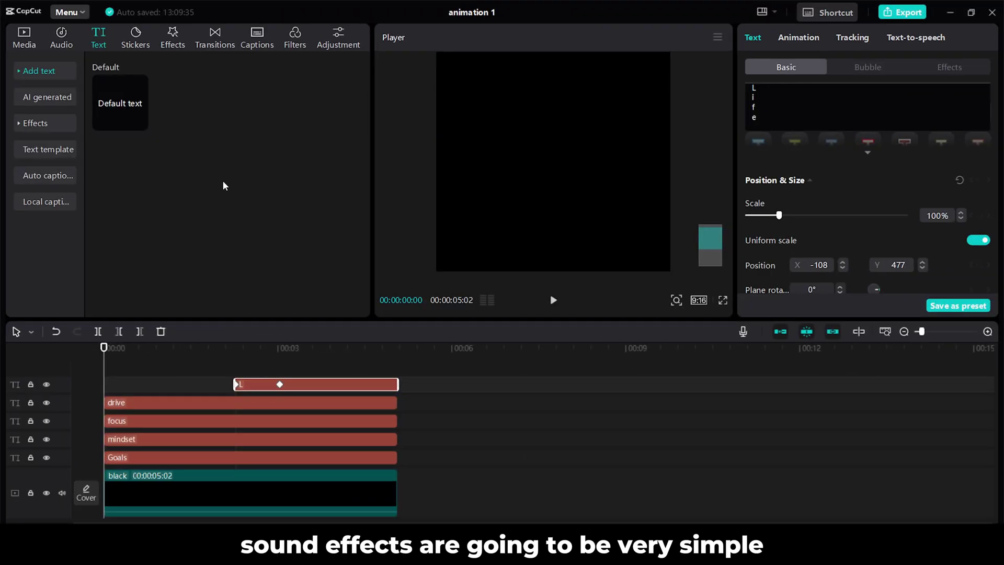
# Step: Search the sound effects for "mouse click" and add Mouse click (single) at the start of the timeline
pyautogui.click(61, 36)
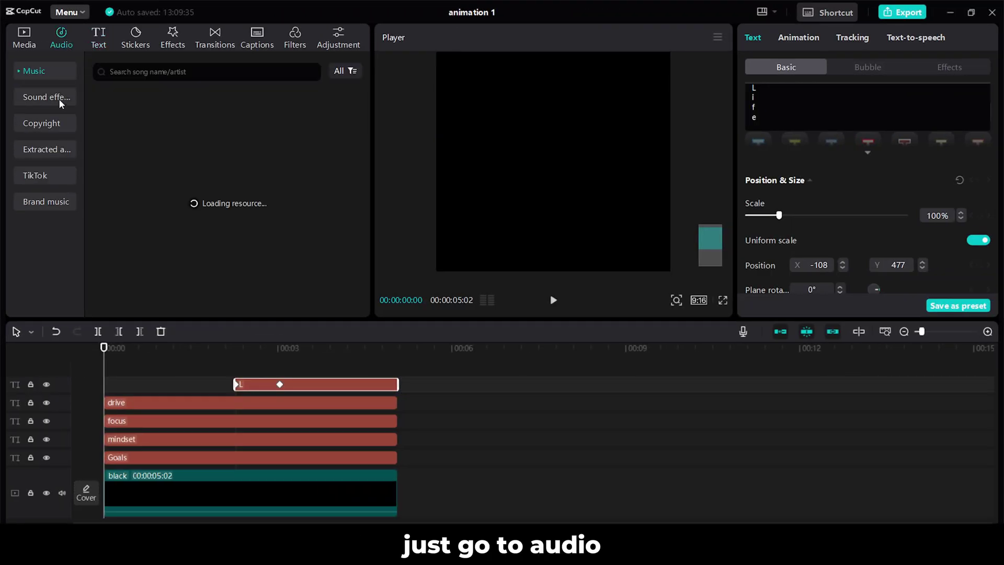
pyautogui.click(42, 98)
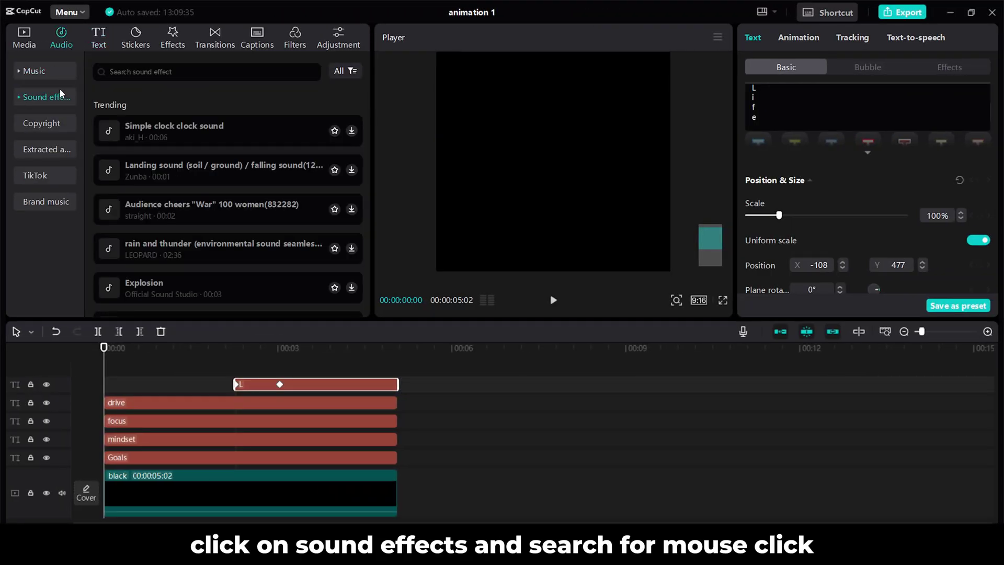
pyautogui.click(132, 71)
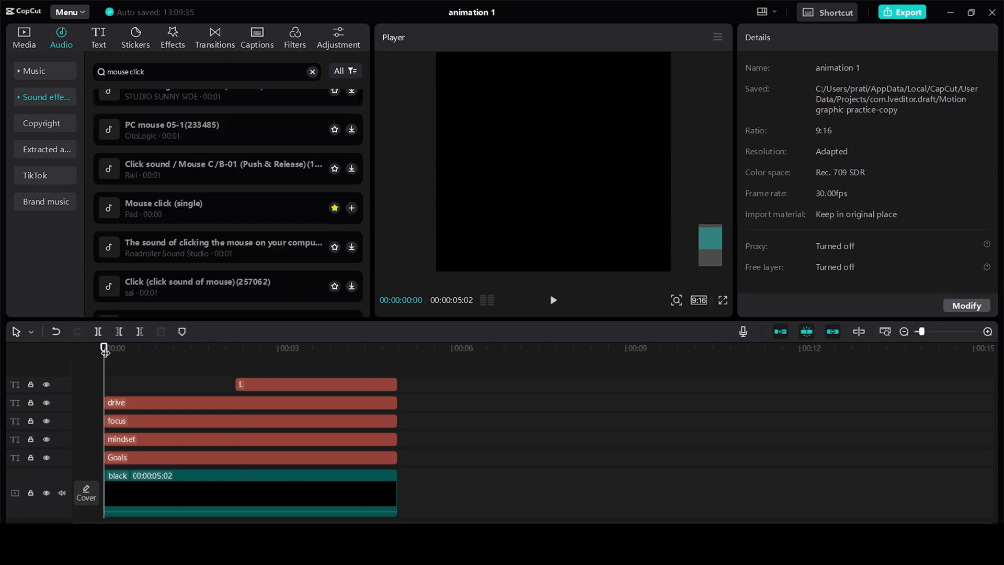
pyautogui.click(351, 209)
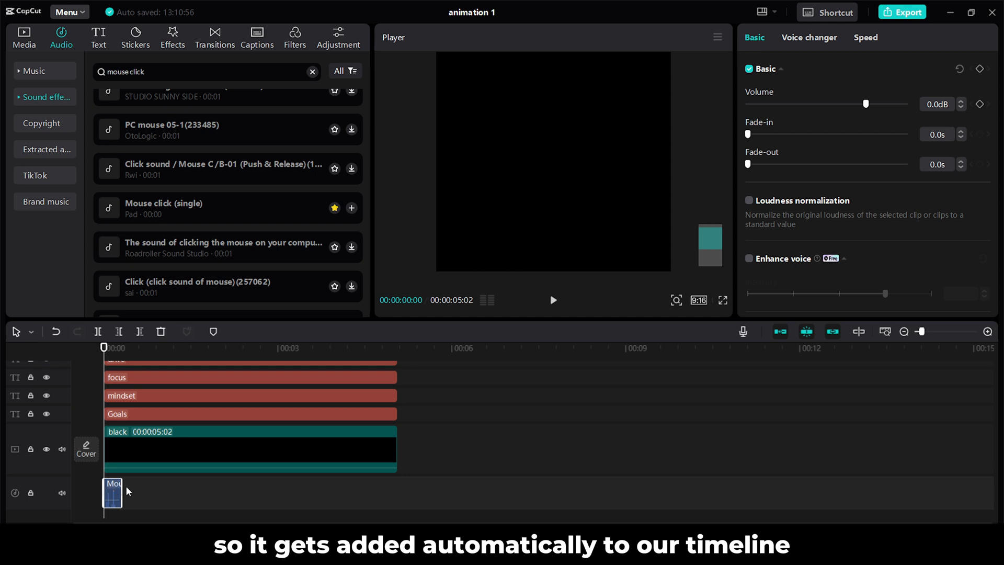
# Step: Copy the mouse click sound to the start of the MINDSET, FOCUS and DRIVE movements and play the animation
pyautogui.scroll(1, 130, 449)
pyautogui.click(132, 411)
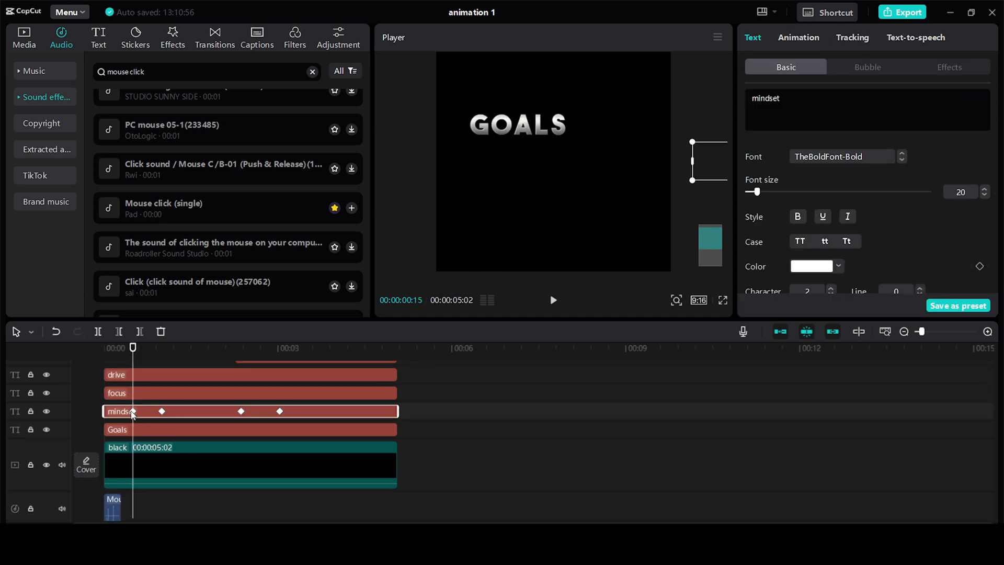
pyautogui.click(113, 503)
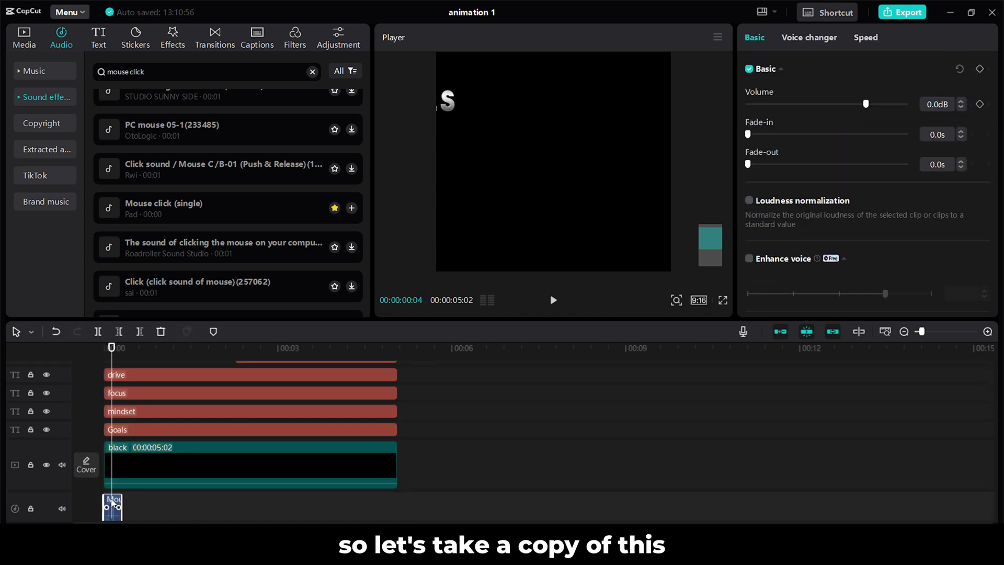
pyautogui.moveTo(113, 503); pyautogui.dragTo(194, 498)
pyautogui.press('space')
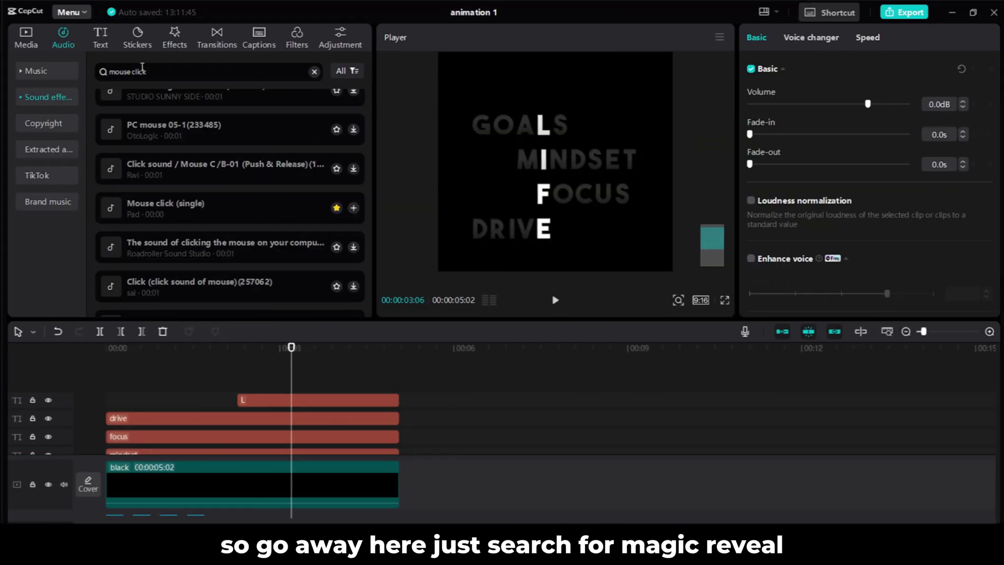
# Step: Search the sound effects for "magic reveal" and add one to the timeline for the LIFE text's reveal
pyautogui.click(155, 73)
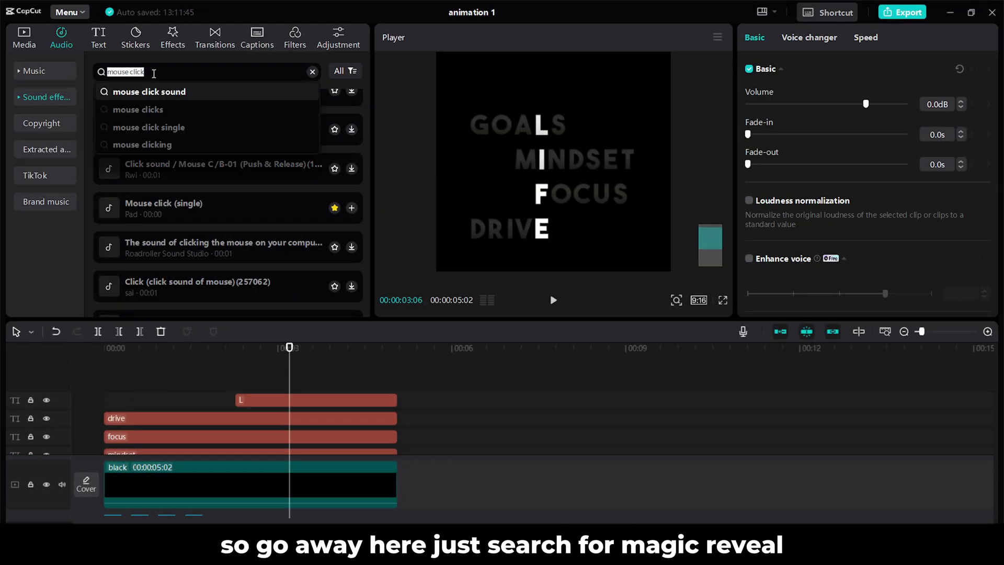
pyautogui.write('magic reveal')
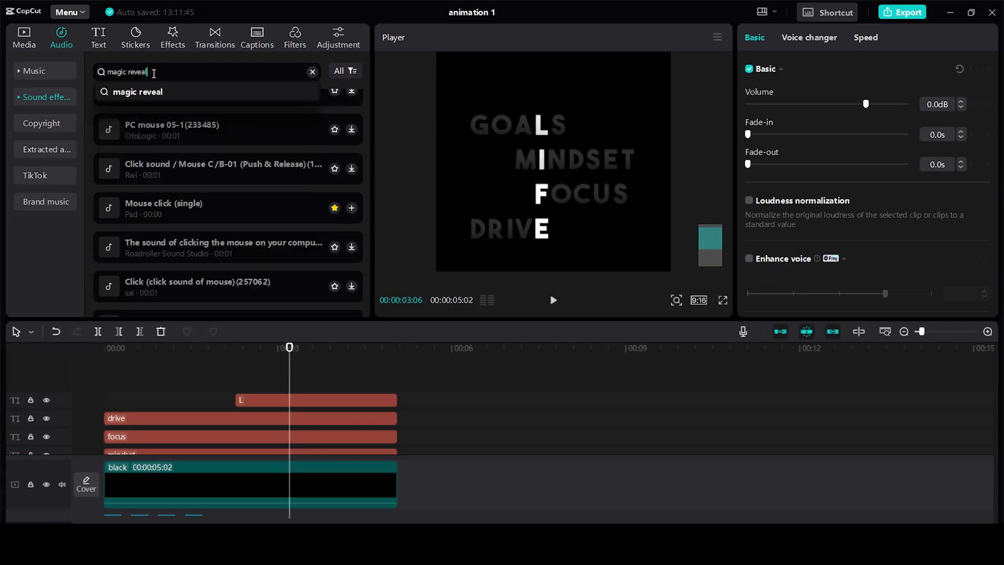
pyautogui.press('Return')
pyautogui.click(250, 400)
pyautogui.moveTo(256, 354); pyautogui.dragTo(104, 348)
pyautogui.click(351, 110)
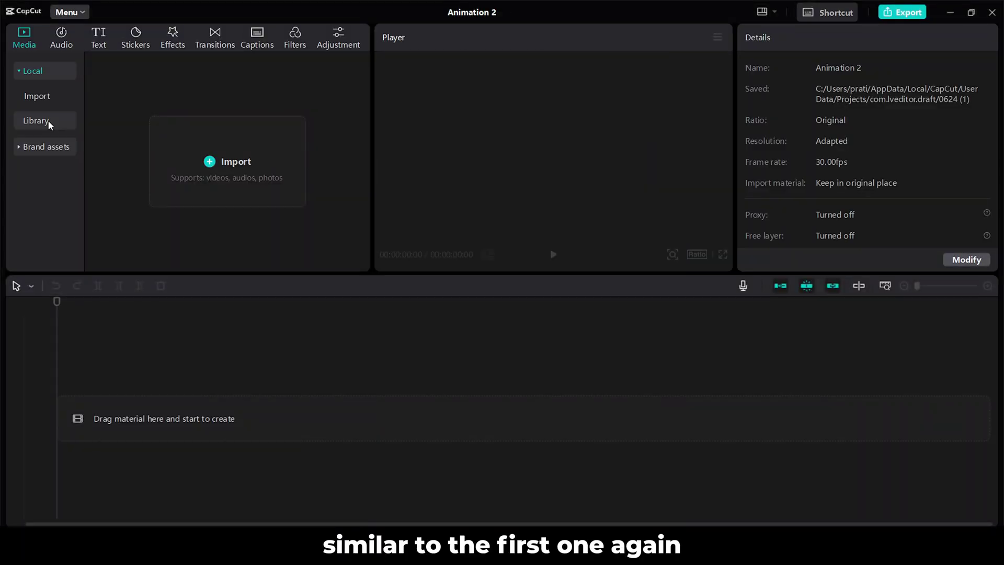
# Step: Place the black library clip on the Animation 2 timeline as background and set the aspect ratio to 9:16
pyautogui.click(48, 120)
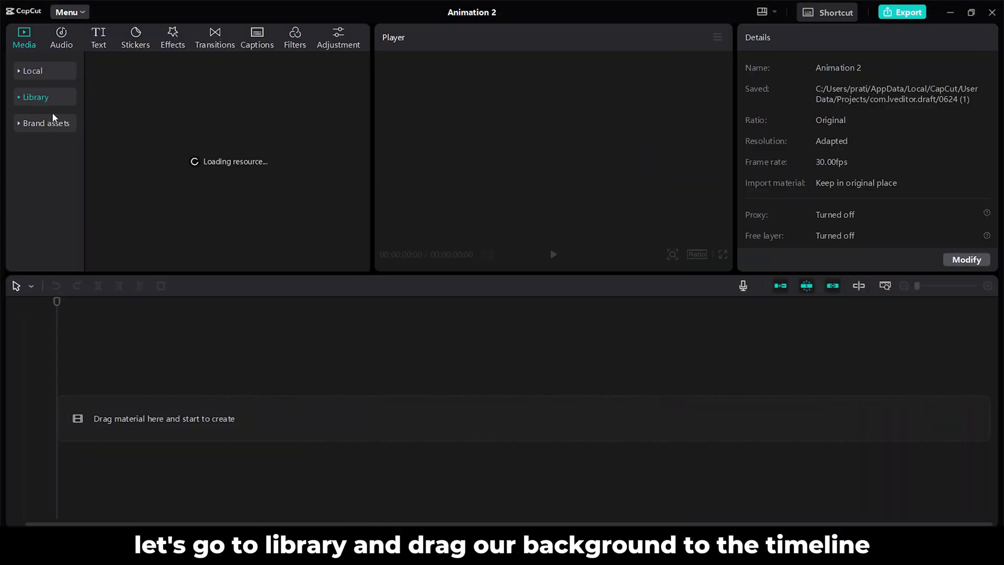
pyautogui.moveTo(133, 167); pyautogui.dragTo(104, 416)
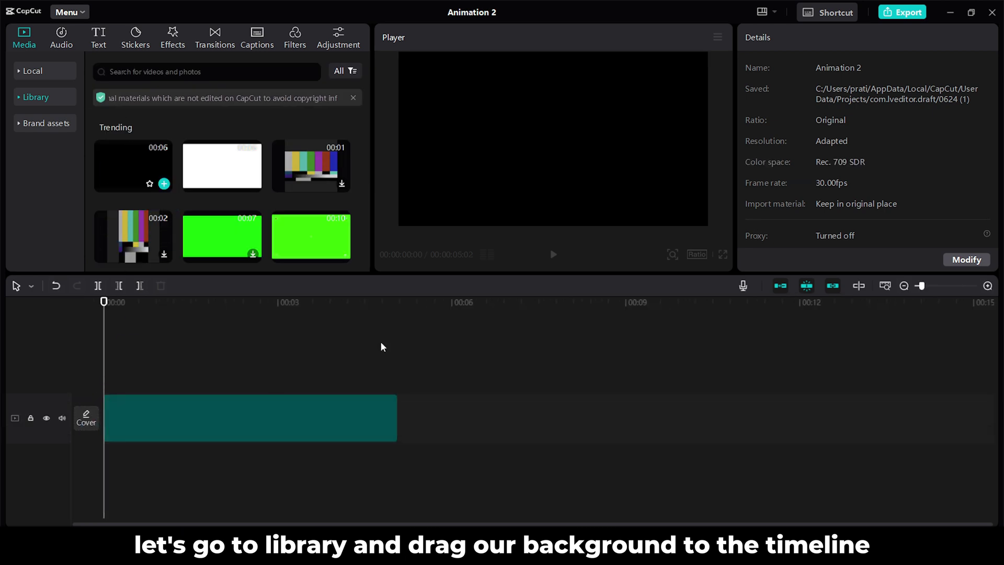
pyautogui.click(697, 254)
pyautogui.click(722, 399)
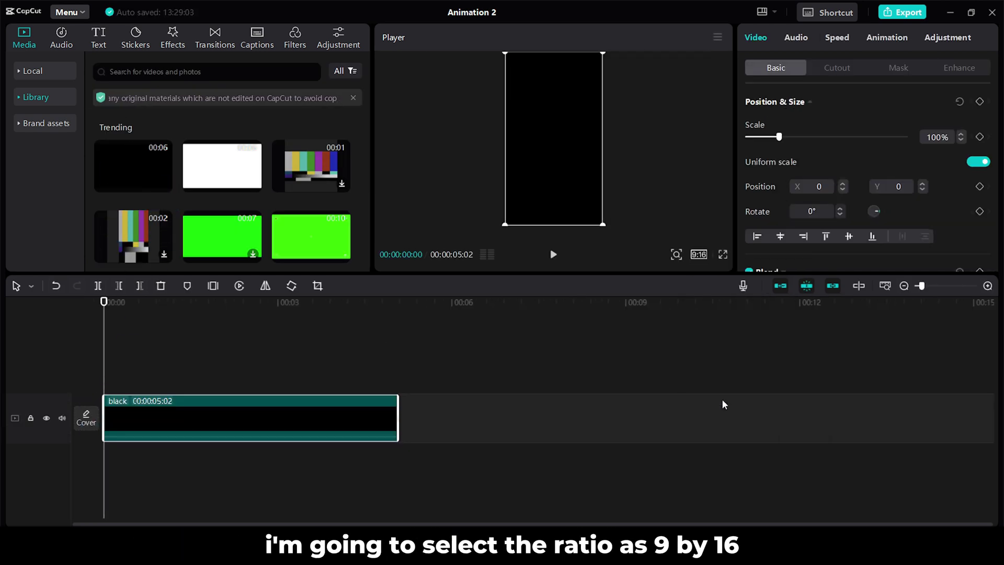
# Step: Rotate the black background to -90° and scale it to 179% to fill the canvas, and trim the clip to 00:00:03:01
pyautogui.moveTo(561, 181); pyautogui.dragTo(625, 138)
pyautogui.moveTo(584, 185); pyautogui.dragTo(618, 235)
pyautogui.moveTo(397, 419); pyautogui.dragTo(279, 417)
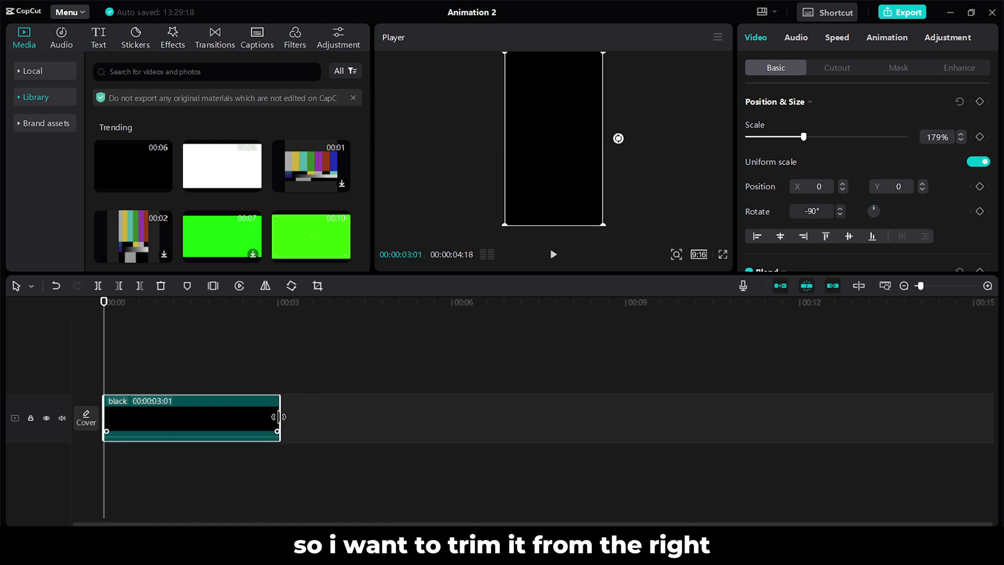
# Step: Add a text at the timeline start reading "If you want to grow, go digital" in Montserrat ExtraBold, scaled to 79%
pyautogui.click(98, 37)
pyautogui.moveTo(134, 86); pyautogui.dragTo(102, 382)
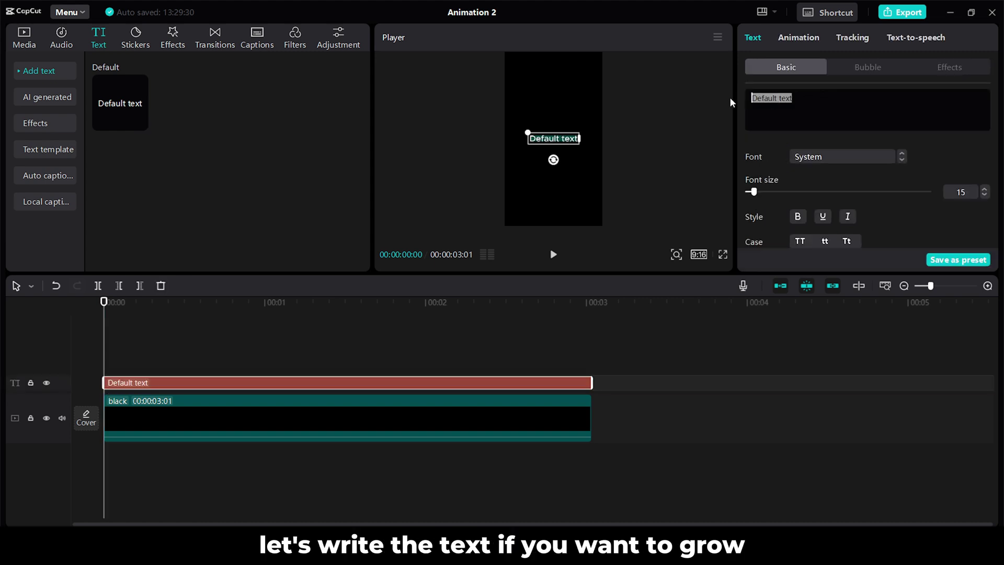
pyautogui.write('If you want to grow, go digital')
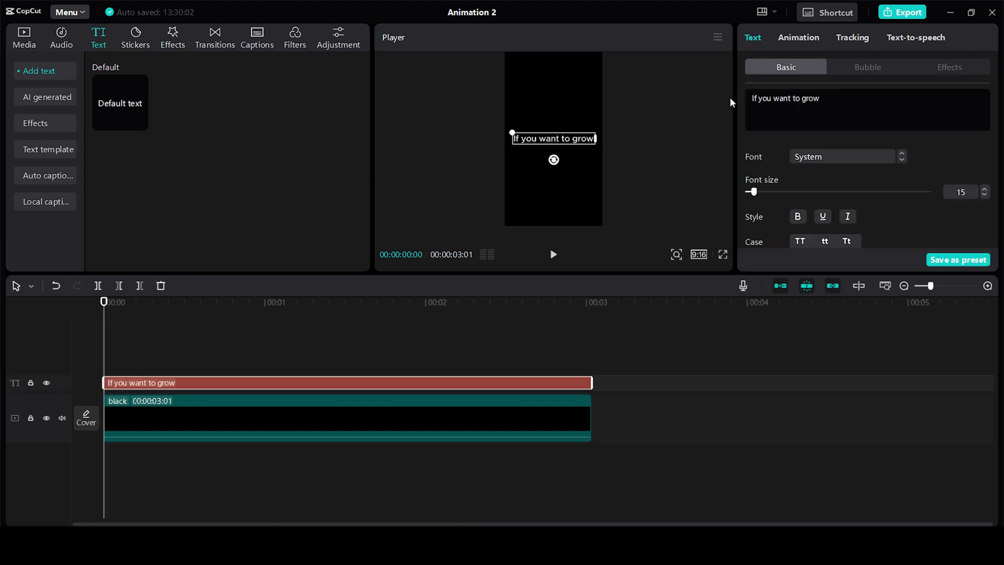
pyautogui.click(834, 156)
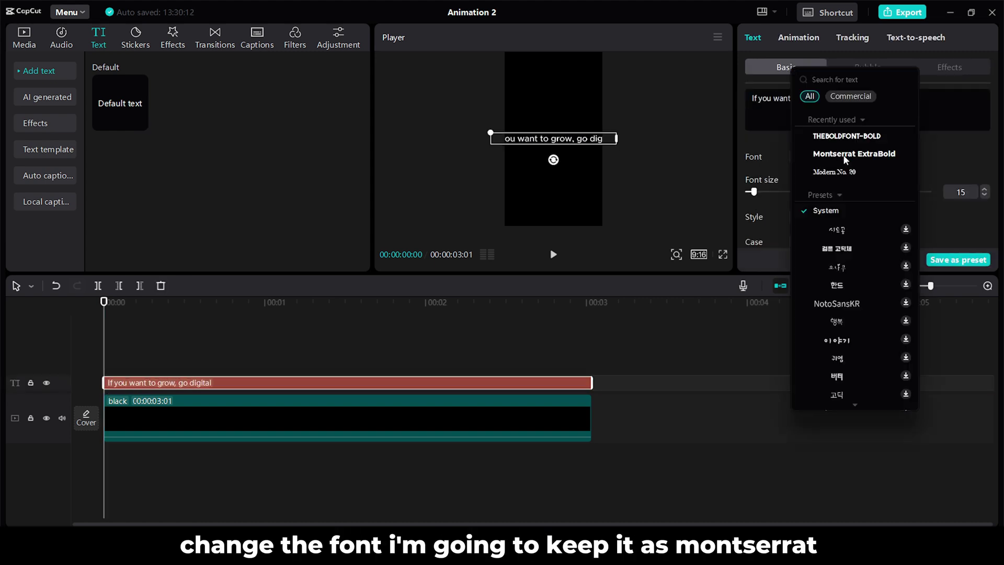
pyautogui.click(845, 155)
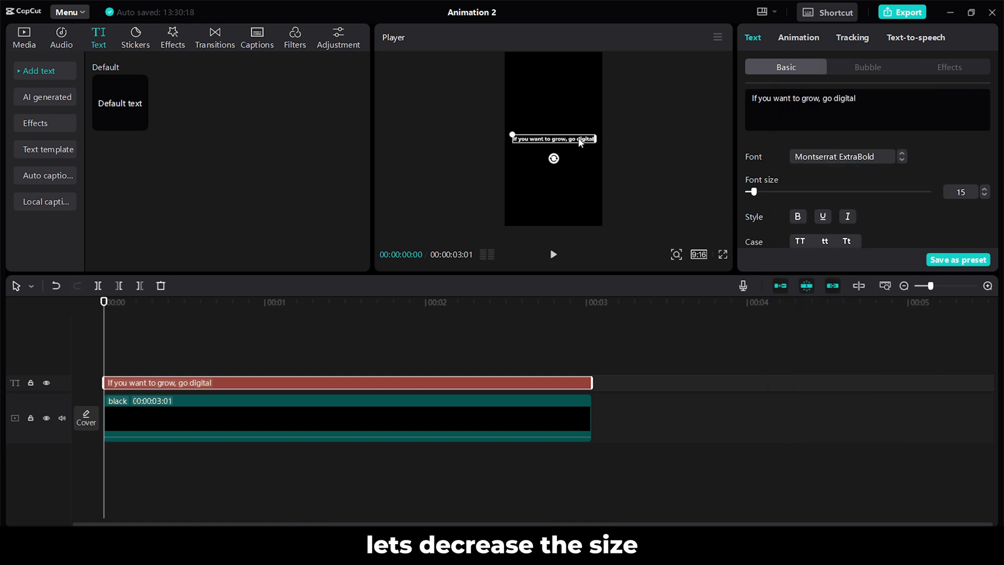
pyautogui.scroll(3, 579, 141)
pyautogui.scroll(2, 580, 144)
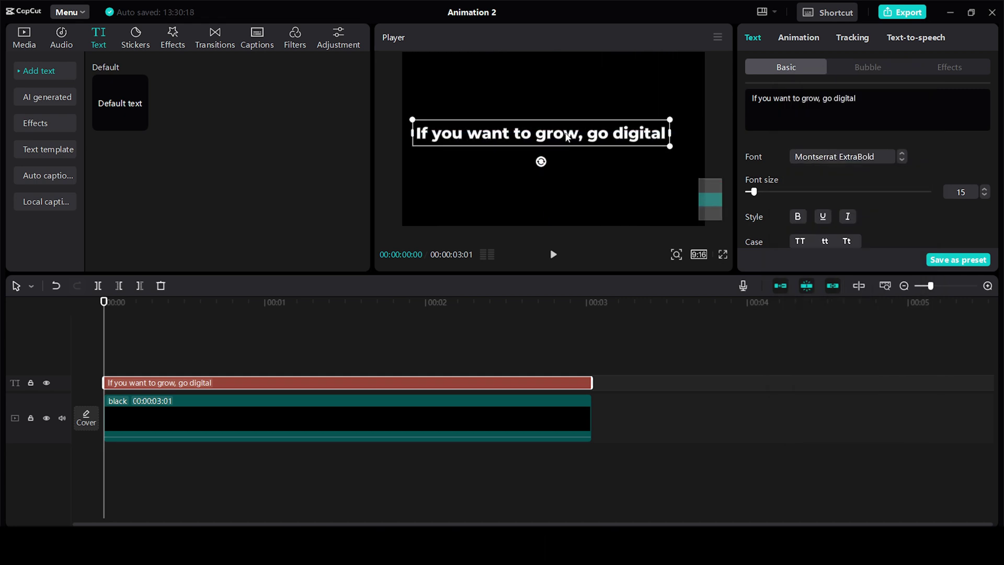
# Step: Duplicate the text clip onto the track above and shorten the lower clip's text to "If you want to grow, go"
pyautogui.moveTo(167, 382); pyautogui.dragTo(166, 371)
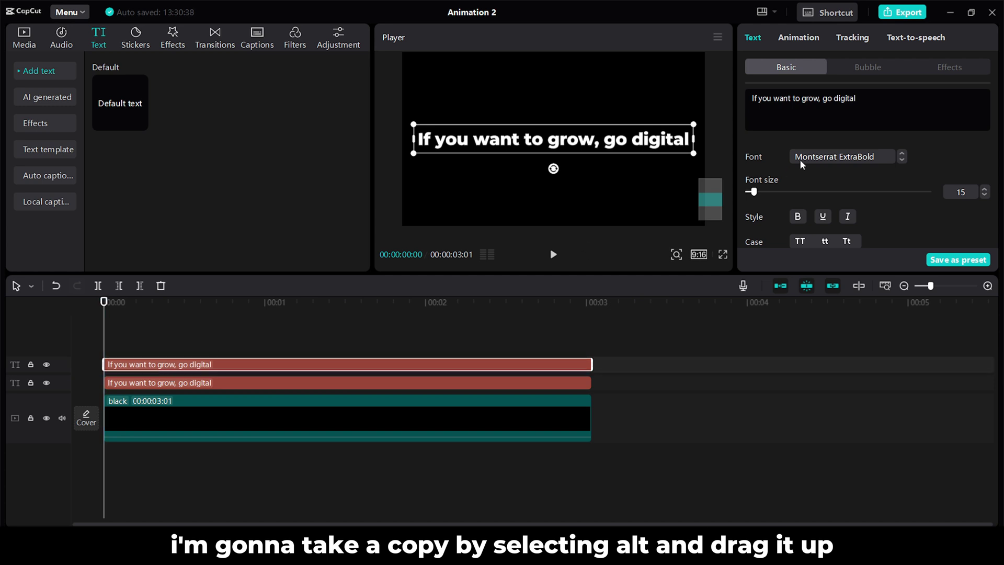
pyautogui.click(426, 382)
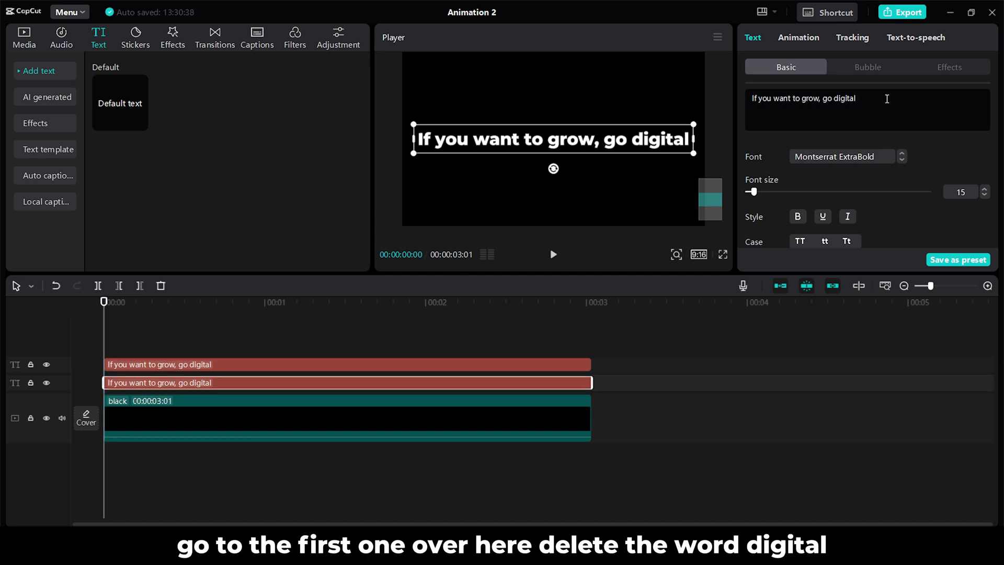
pyautogui.press('BackSpace')
pyautogui.press('BackSpace')
pyautogui.press('BackSpace')
pyautogui.press('BackSpace')
pyautogui.press('BackSpace')
pyautogui.press('BackSpace')
pyautogui.press('BackSpace')
# Step: Shift the shortened text along X until it overlays the same words of the full text
pyautogui.scroll(-5, 896, 196)
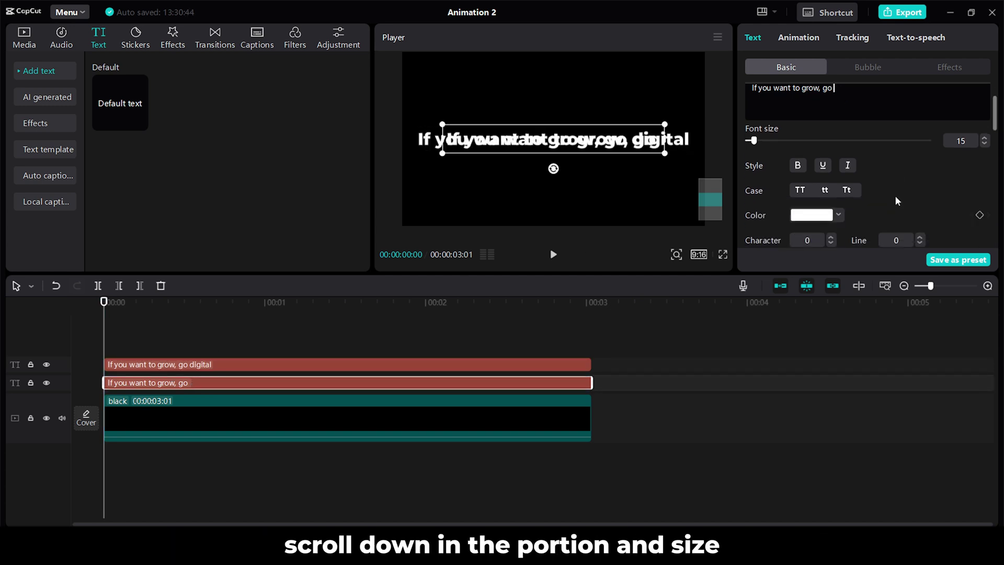
pyautogui.click(843, 210)
pyautogui.click(842, 210)
pyautogui.click(842, 211)
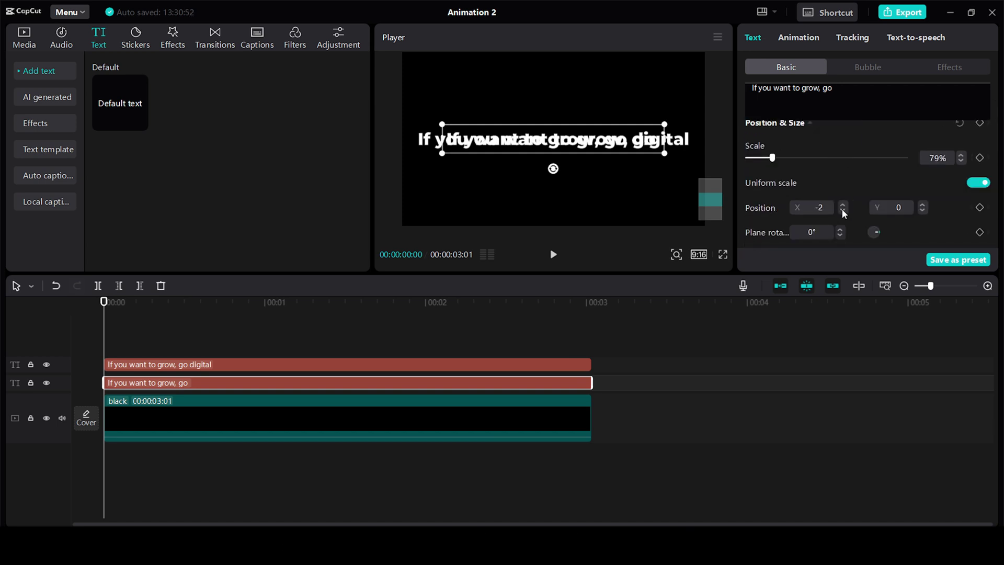
pyautogui.moveTo(842, 208); pyautogui.dragTo(842, 209)
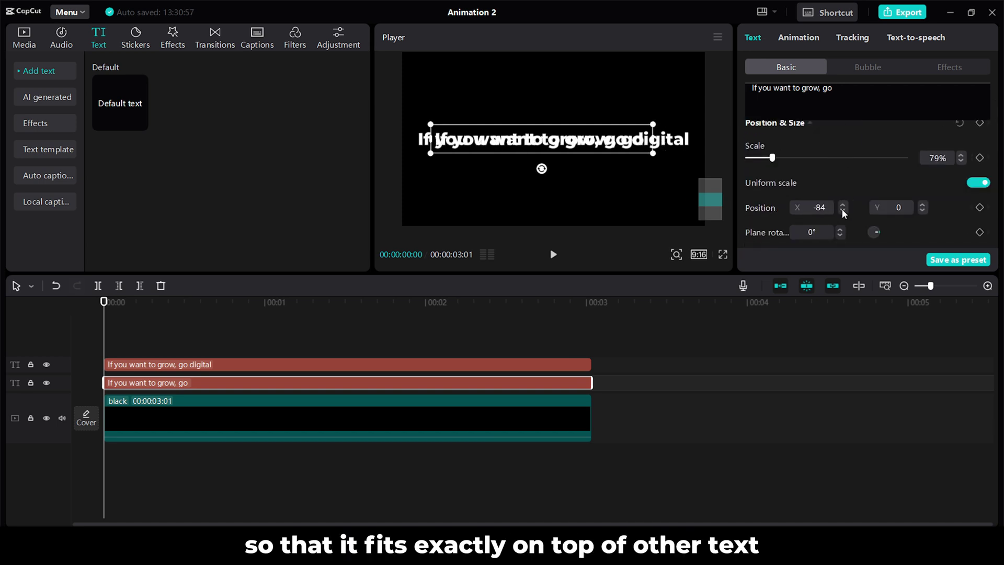
pyautogui.moveTo(842, 208); pyautogui.dragTo(842, 208)
# Step: Color the shortened text red (C63F3F) to check how precisely it overlaps the full text
pyautogui.scroll(5, 849, 193)
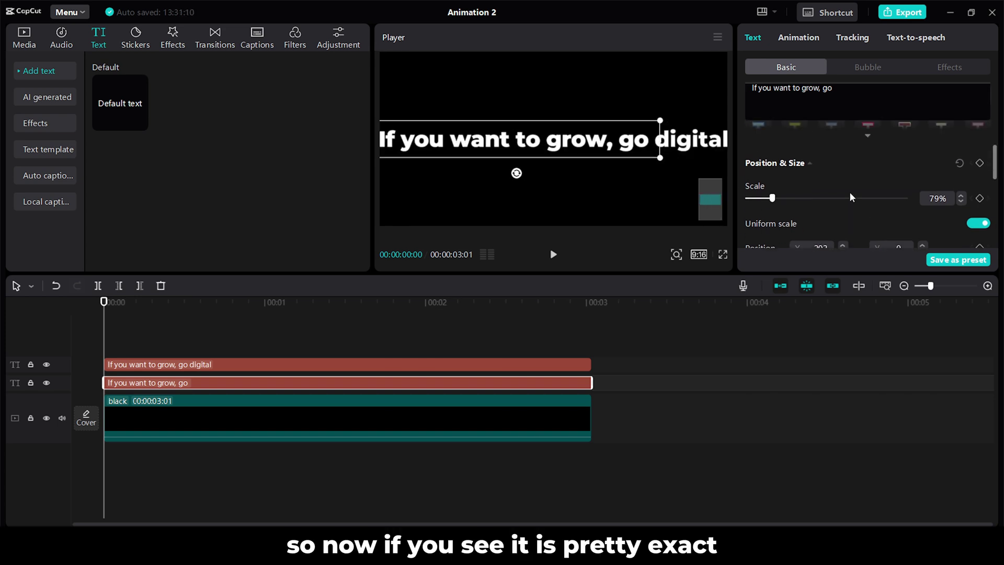
pyautogui.scroll(-1, 850, 195)
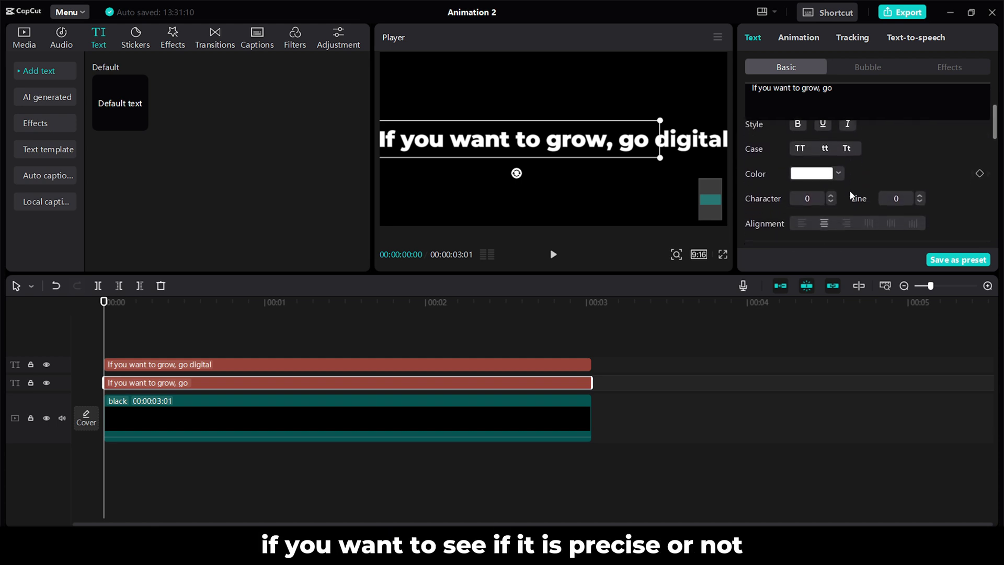
pyautogui.click(840, 175)
pyautogui.click(856, 209)
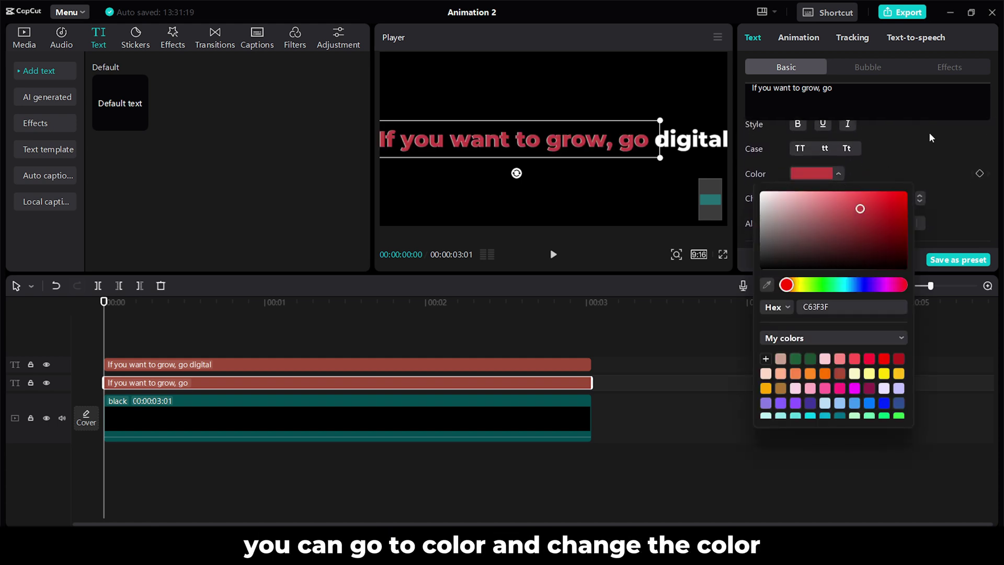
pyautogui.click(715, 145)
# Step: Fine-tune the shortened text's X position to -206 and set its color back to white
pyautogui.scroll(-4, 846, 149)
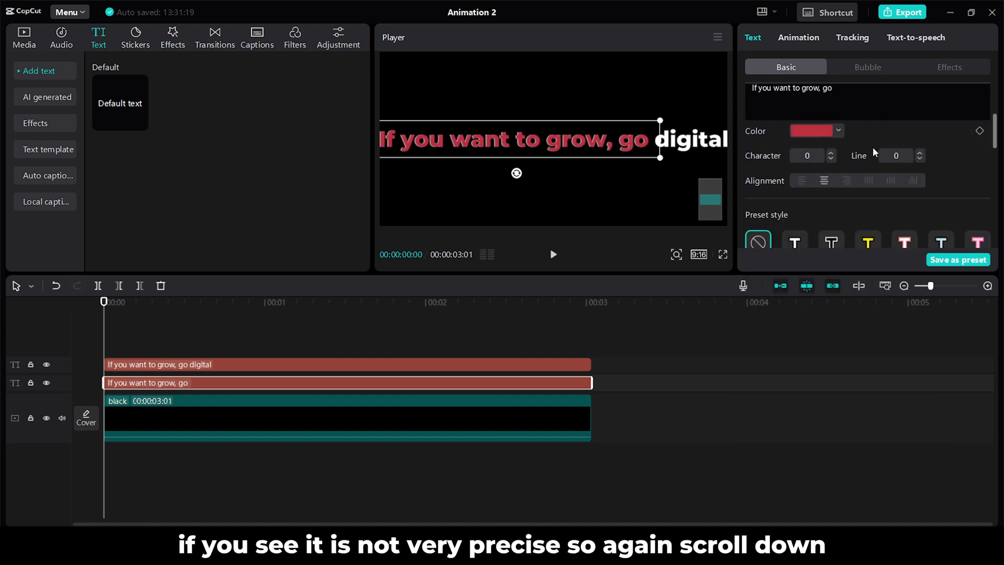
pyautogui.click(842, 203)
pyautogui.click(842, 203)
pyautogui.click(842, 203)
pyautogui.click(842, 203)
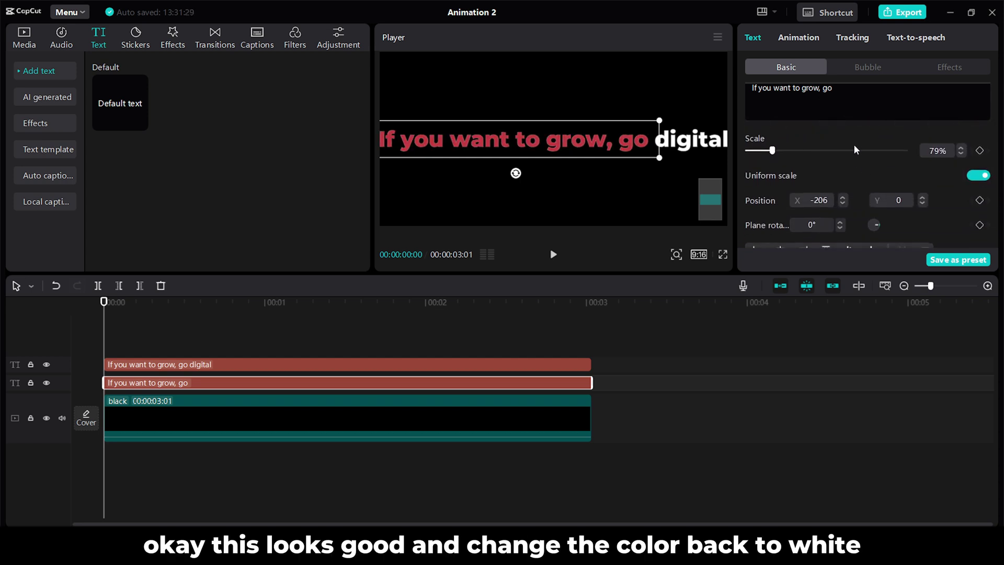
pyautogui.scroll(4, 856, 147)
pyautogui.click(839, 219)
pyautogui.moveTo(768, 249); pyautogui.dragTo(711, 240)
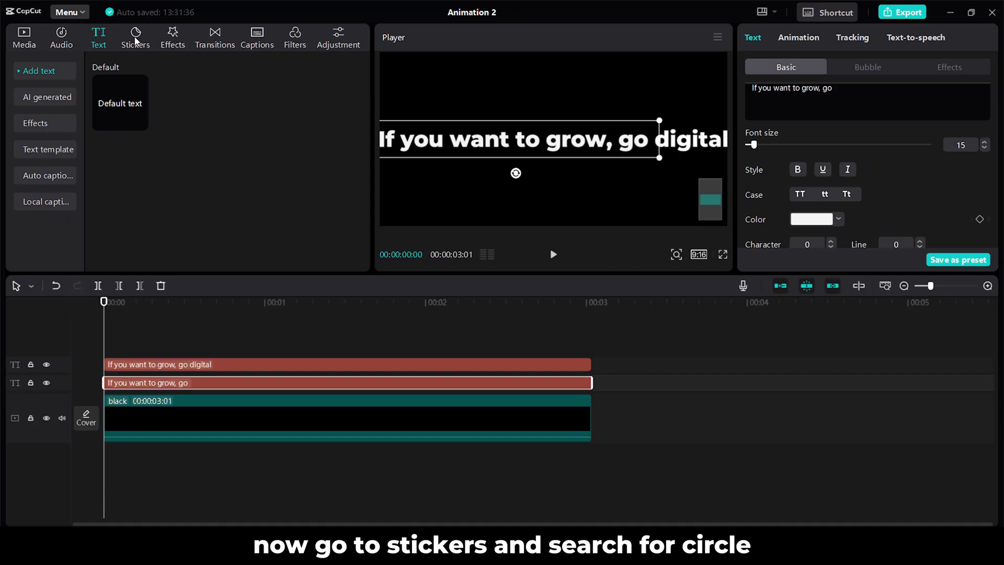
# Step: Search the stickers for "circle", add the solid red one at the timeline start and place it, shrunk, above the text's first letter
pyautogui.click(135, 38)
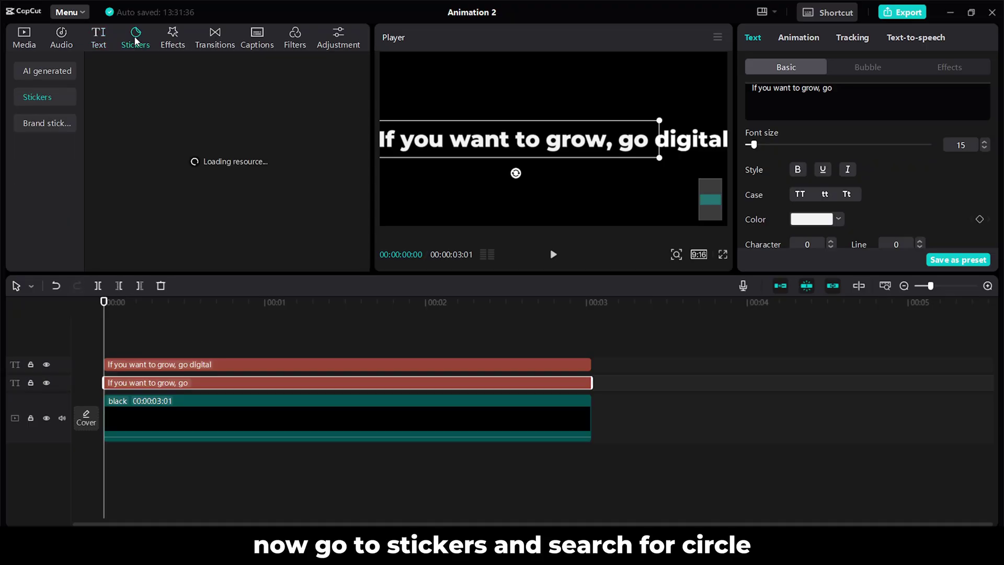
pyautogui.click(128, 70)
pyautogui.moveTo(321, 225); pyautogui.dragTo(112, 351)
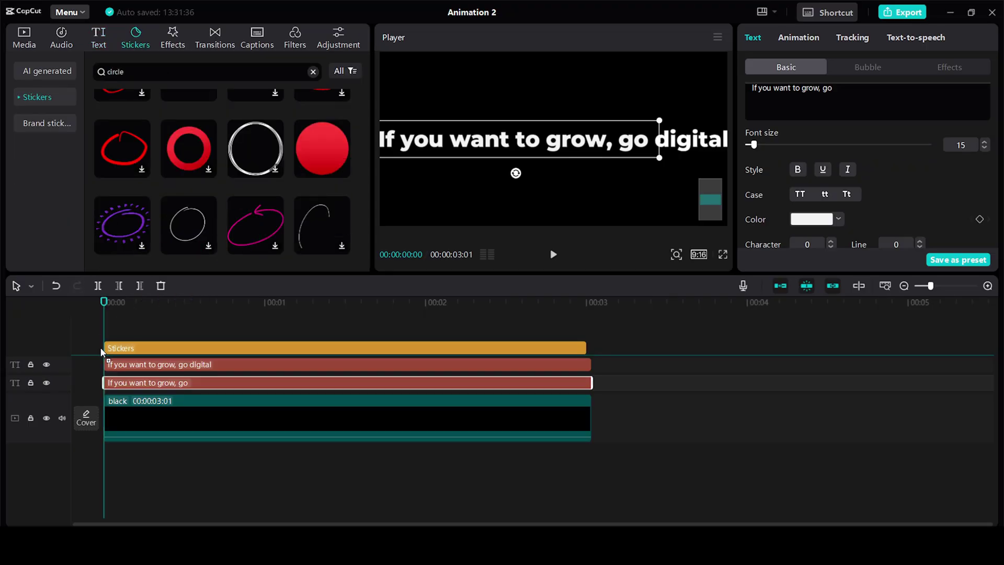
pyautogui.moveTo(591, 175); pyautogui.dragTo(404, 110)
pyautogui.click(412, 123)
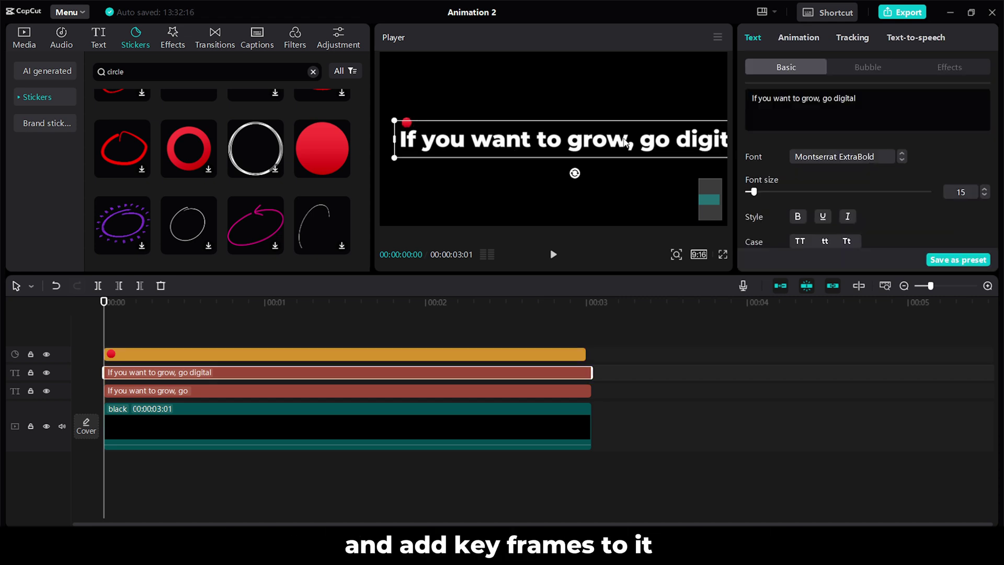
# Step: Color the full text with the red sampled from the circle sticker (F12C2B) and turn it into a compound clip
pyautogui.scroll(-2, 904, 183)
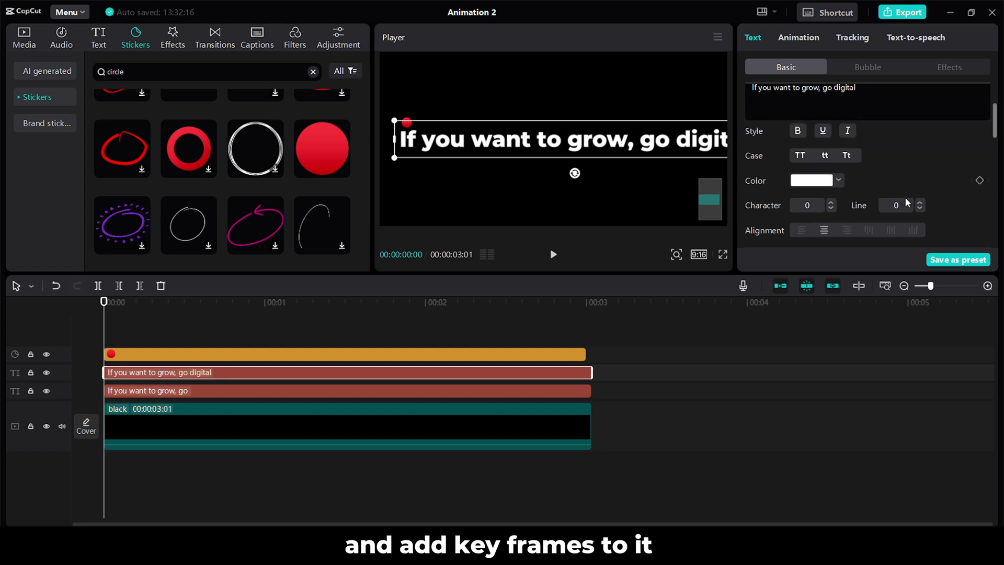
pyautogui.click(839, 172)
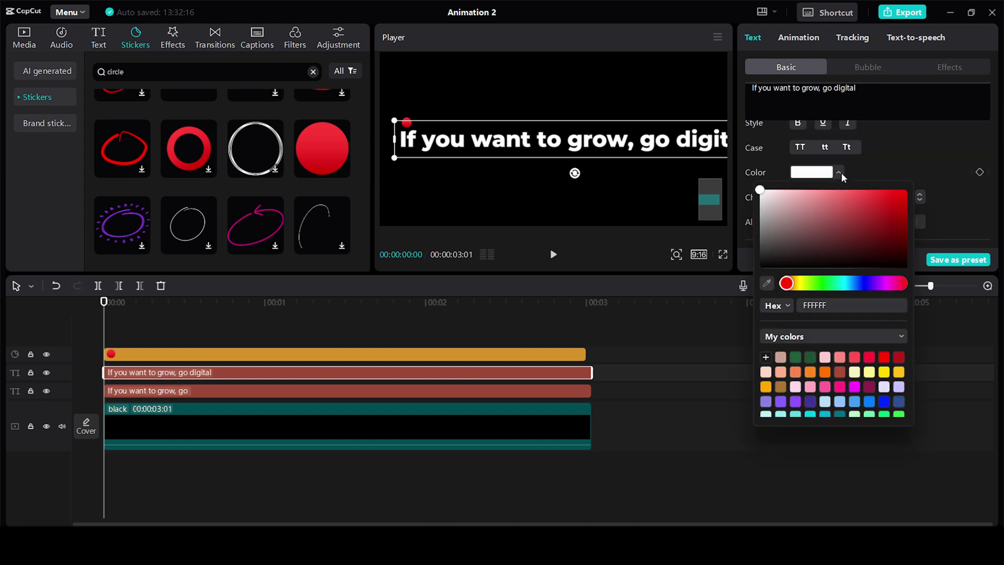
pyautogui.click(767, 284)
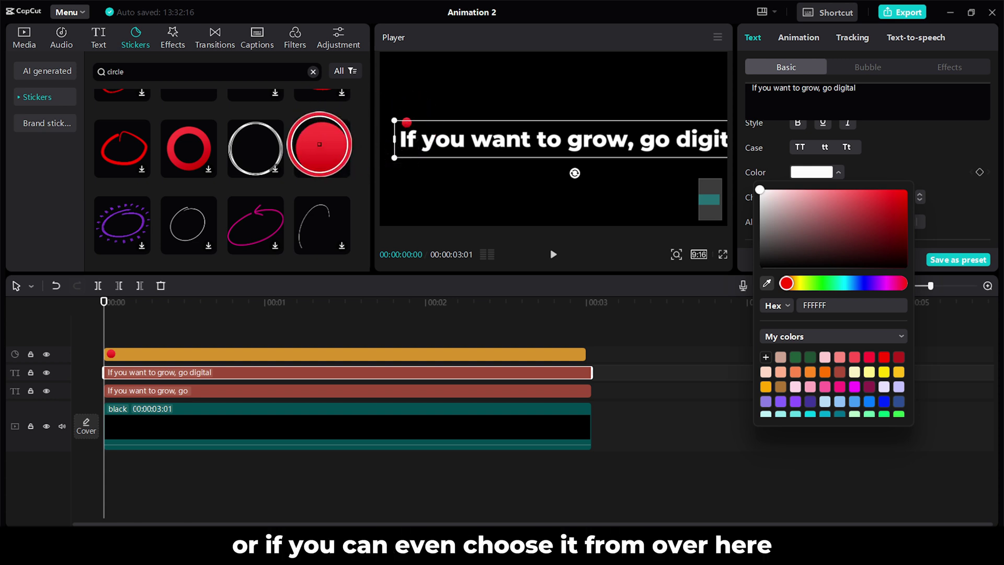
pyautogui.click(322, 148)
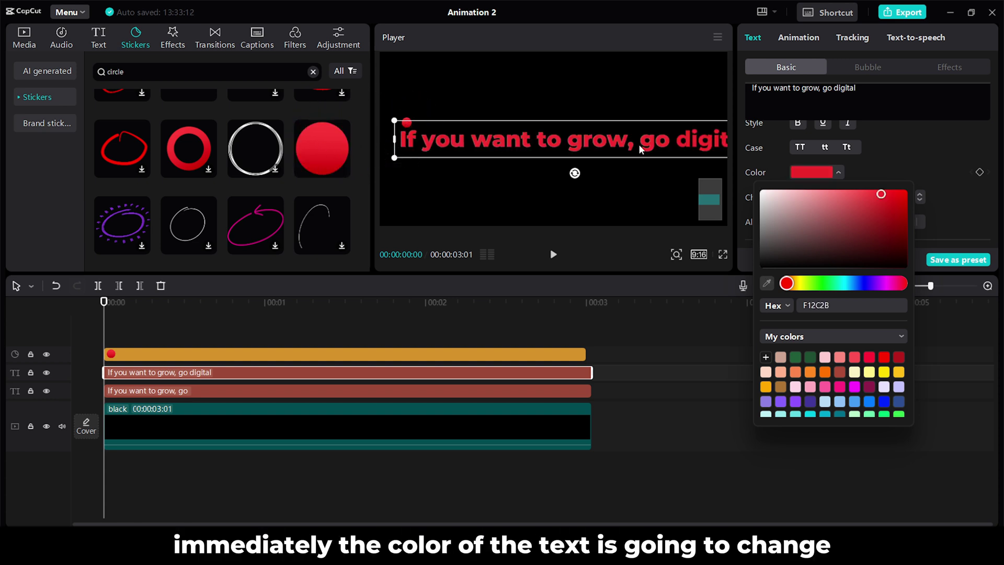
pyautogui.rightClick(215, 374)
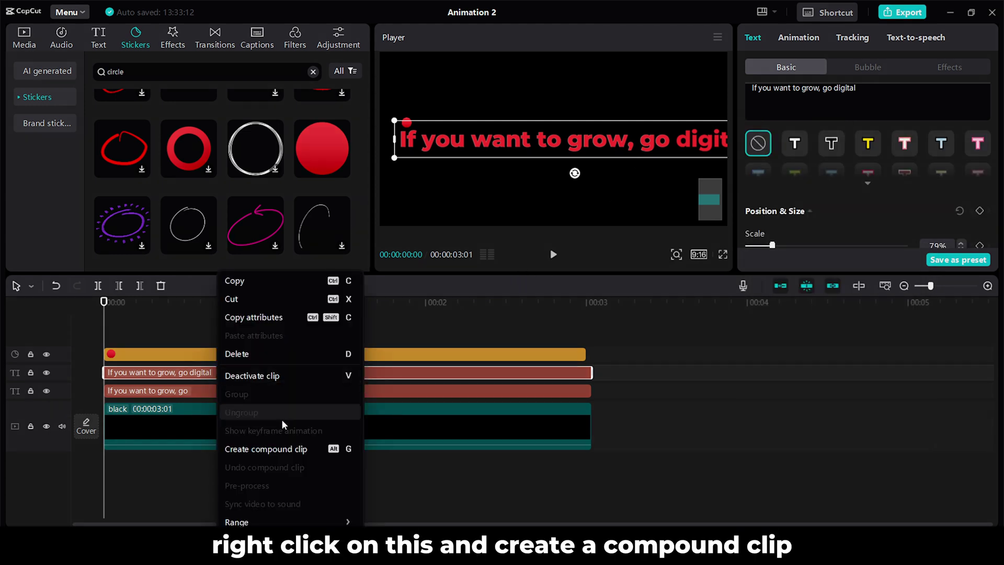
pyautogui.click(280, 451)
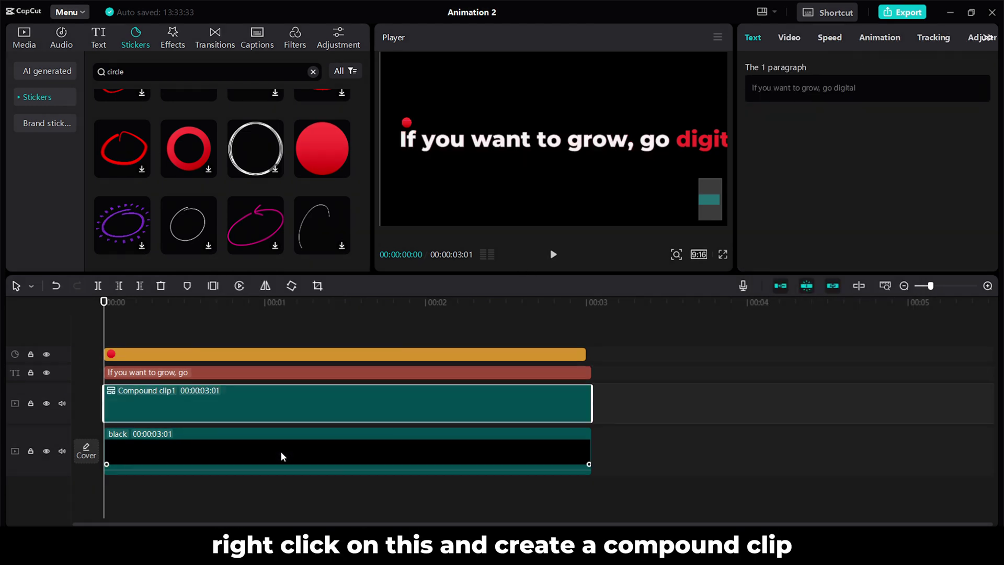
# Step: Apply a Horizontal mask to the compound clip, turned vertical at X -494 before the text, with a mask keyframe at the start
pyautogui.click(784, 38)
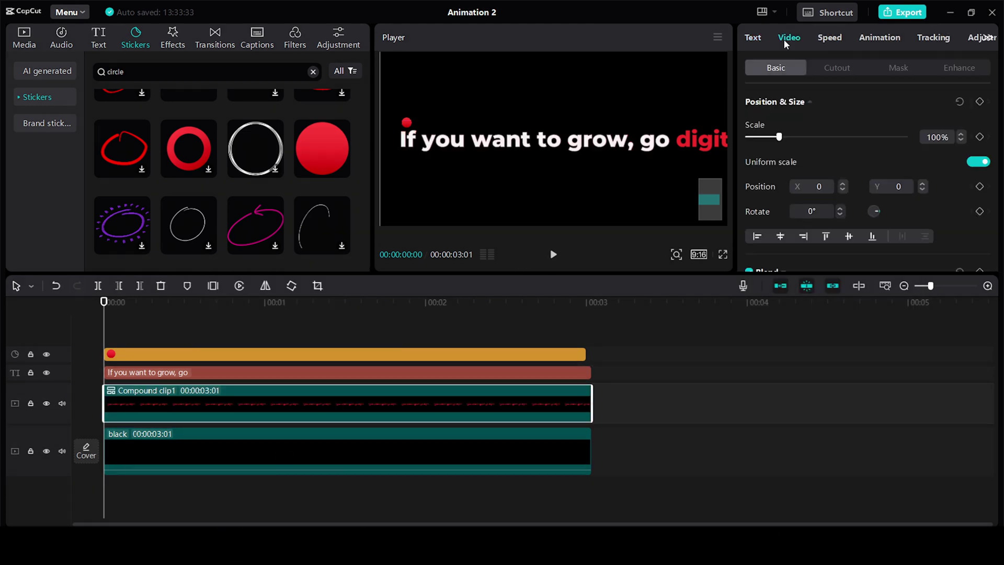
pyautogui.click(899, 68)
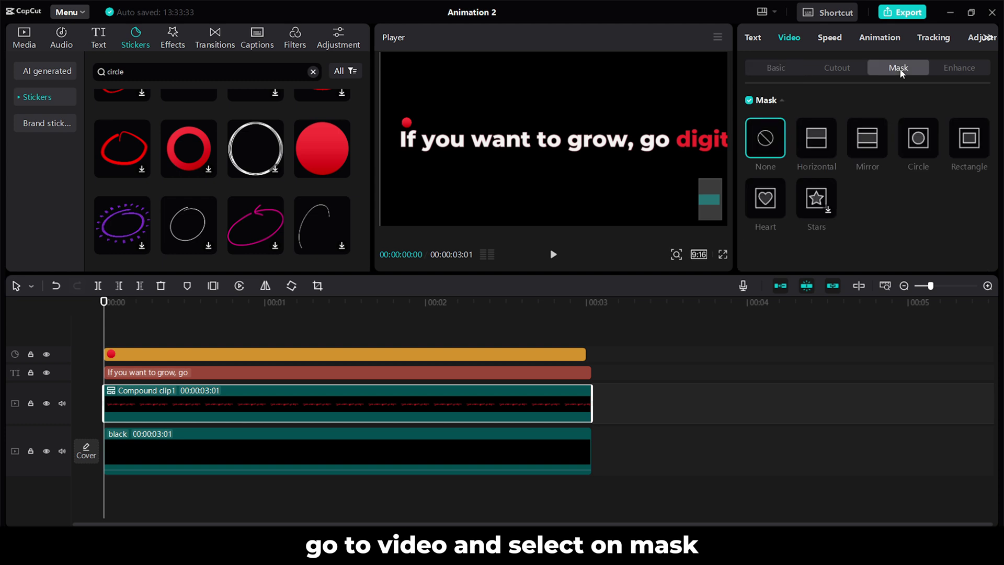
pyautogui.click(823, 144)
pyautogui.moveTo(678, 138); pyautogui.dragTo(394, 158)
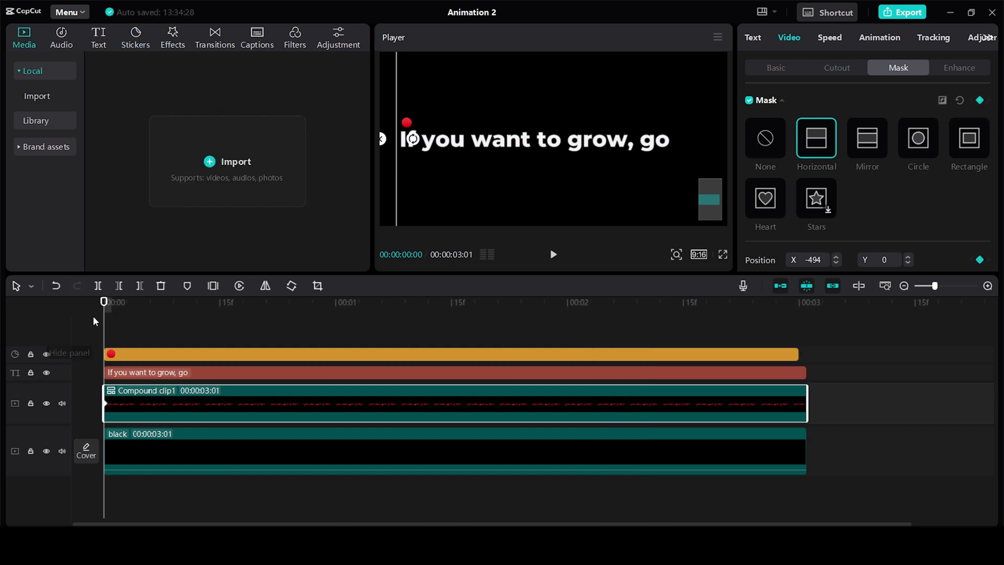
# Step: Add a second mask keyframe at 00:00:02:26 and move the mask past the word "digital" to X 516, Y -50
pyautogui.hotkey('ctrl', '-')
pyautogui.moveTo(520, 306); pyautogui.dragTo(538, 308)
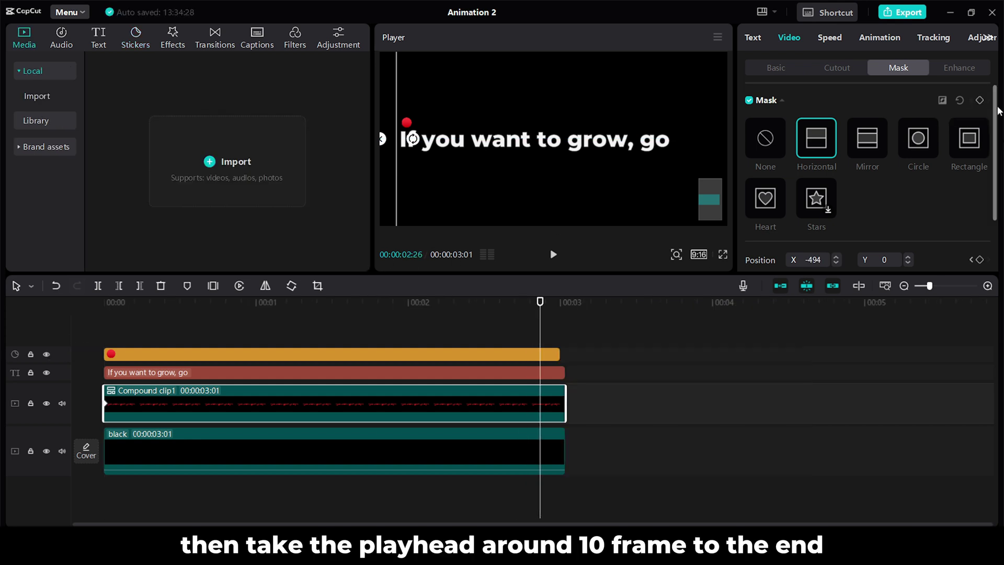
pyautogui.click(979, 101)
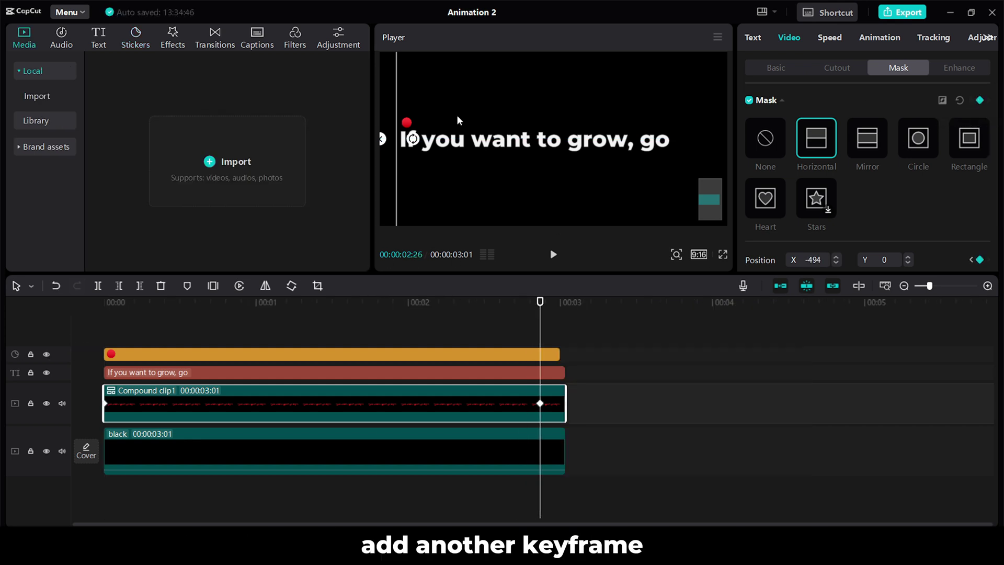
pyautogui.moveTo(395, 152); pyautogui.dragTo(732, 167)
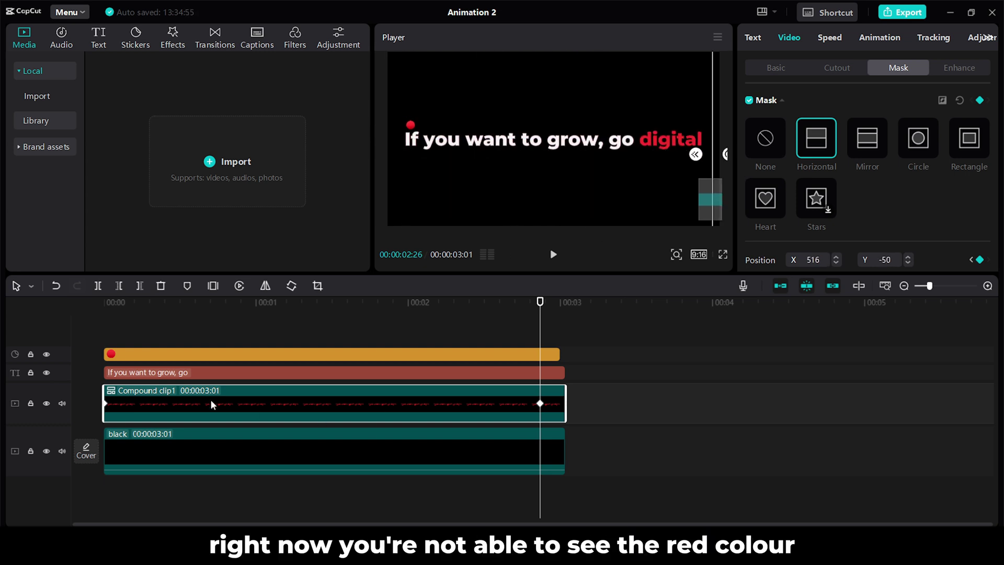
# Step: Turn the white "If you want to grow, go" text into a compound clip and set its layer to 1
pyautogui.click(310, 371)
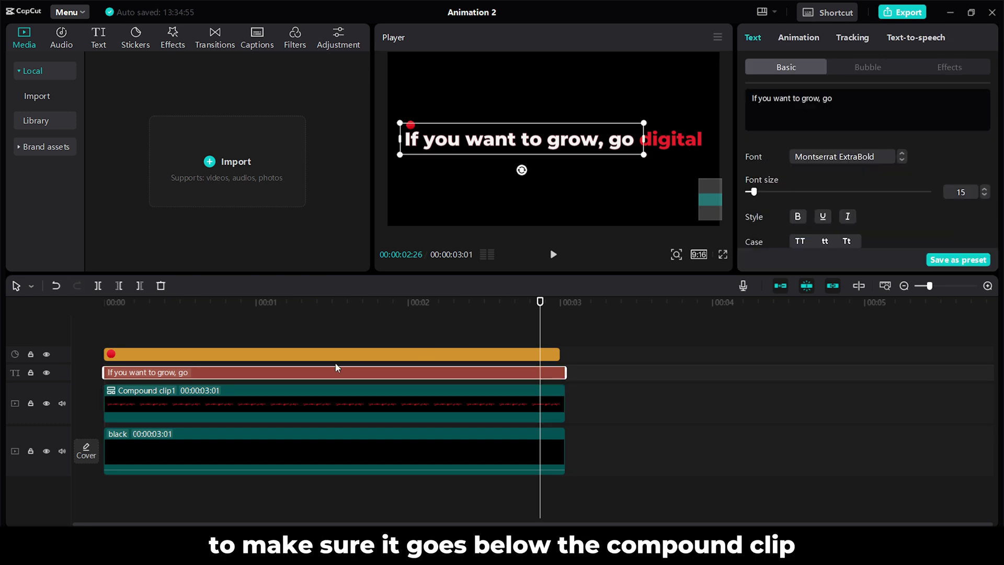
pyautogui.rightClick(225, 372)
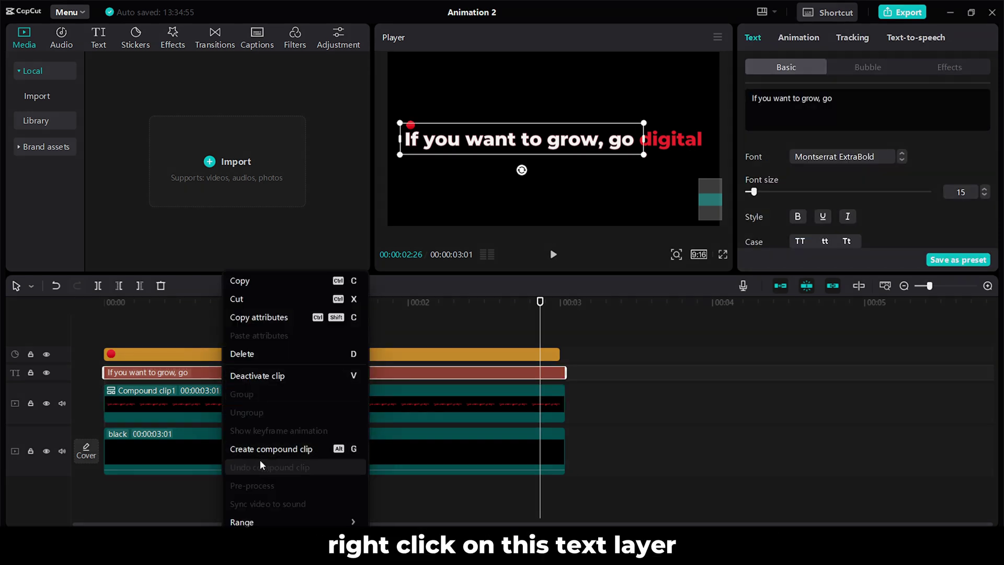
pyautogui.click(271, 449)
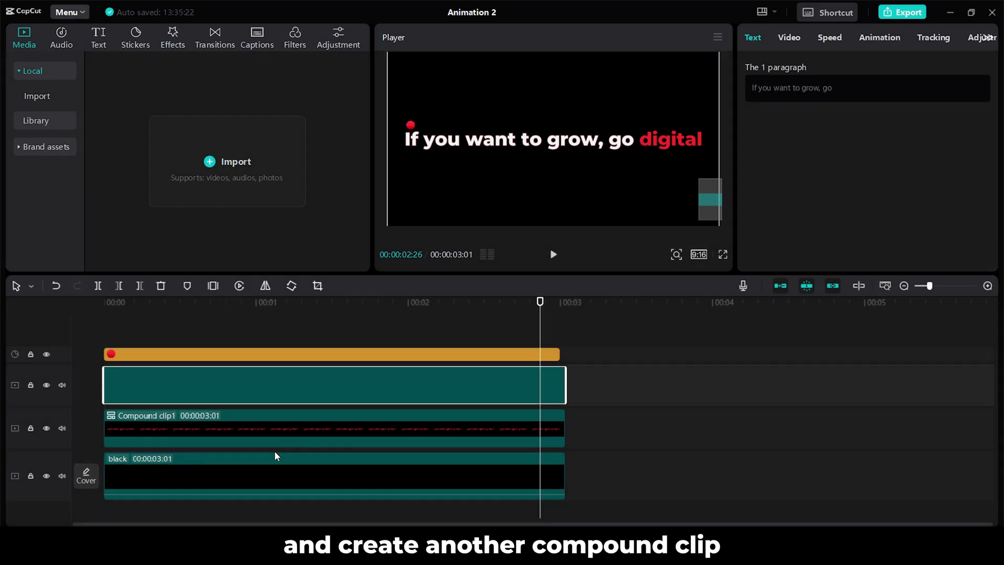
pyautogui.click(776, 68)
pyautogui.scroll(-5, 798, 231)
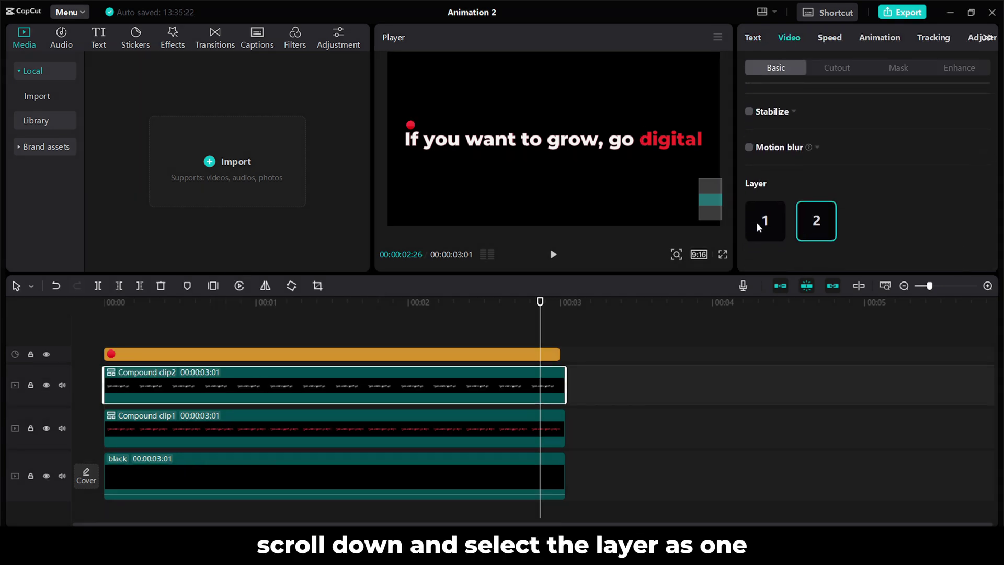
pyautogui.click(756, 221)
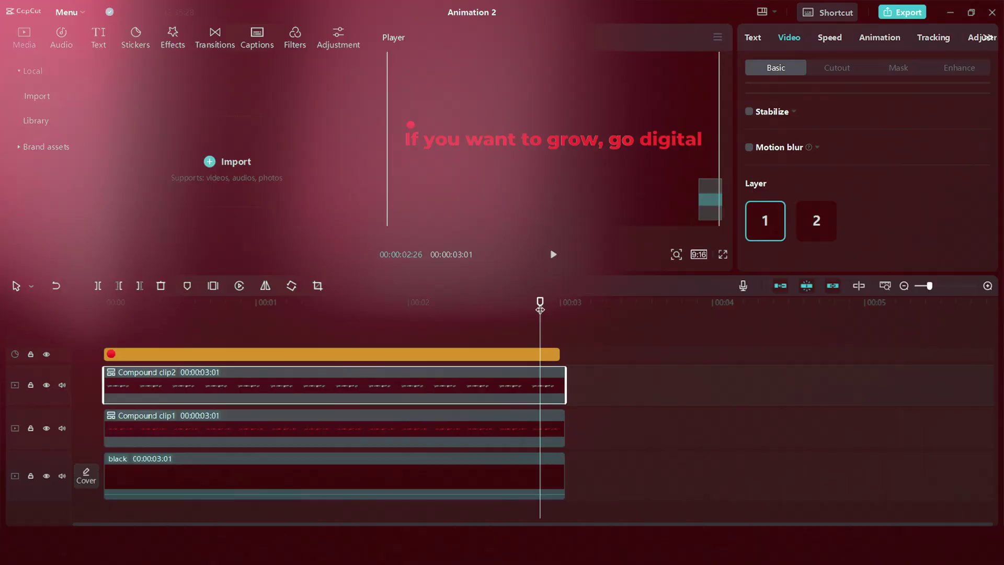
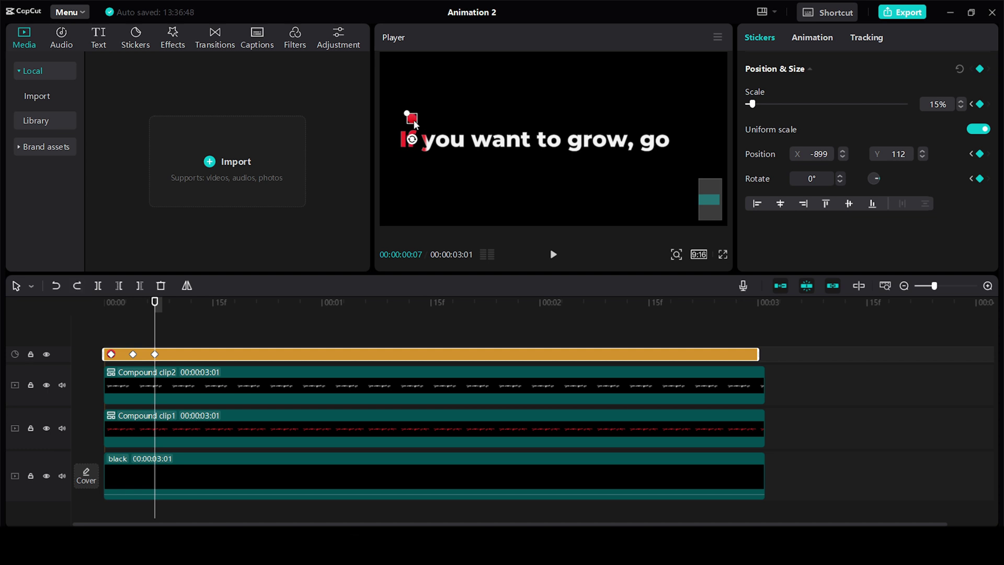
# Step: Keyframe the circle sticker's position every three frames up to 00:00:01:13, bouncing it along the letters to X 0, Y 58
pyautogui.press('Right')
pyautogui.press('Right')
pyautogui.press('Right')
pyautogui.press('Right')
pyautogui.press('Right')
pyautogui.press('Right')
pyautogui.moveTo(420, 131); pyautogui.dragTo(564, 124)
pyautogui.press('Right')
pyautogui.press('Right')
pyautogui.press('Right')
pyautogui.press('Right')
pyautogui.press('Right')
pyautogui.press('Right')
pyautogui.press('Right')
pyautogui.press('Right')
pyautogui.press('Right')
pyautogui.press('Right')
pyautogui.press('Right')
pyautogui.press('Right')
pyautogui.press('Right')
pyautogui.press('Right')
pyautogui.press('Right')
pyautogui.click(980, 69)
pyautogui.press('Right')
pyautogui.press('Right')
pyautogui.press('Right')
pyautogui.press('Right')
pyautogui.press('Right')
pyautogui.press('Right')
pyautogui.press('Right')
pyautogui.press('Right')
pyautogui.press('Right')
pyautogui.press('Right')
pyautogui.press('Right')
pyautogui.press('Right')
pyautogui.press('Right')
pyautogui.press('Right')
pyautogui.press('Right')
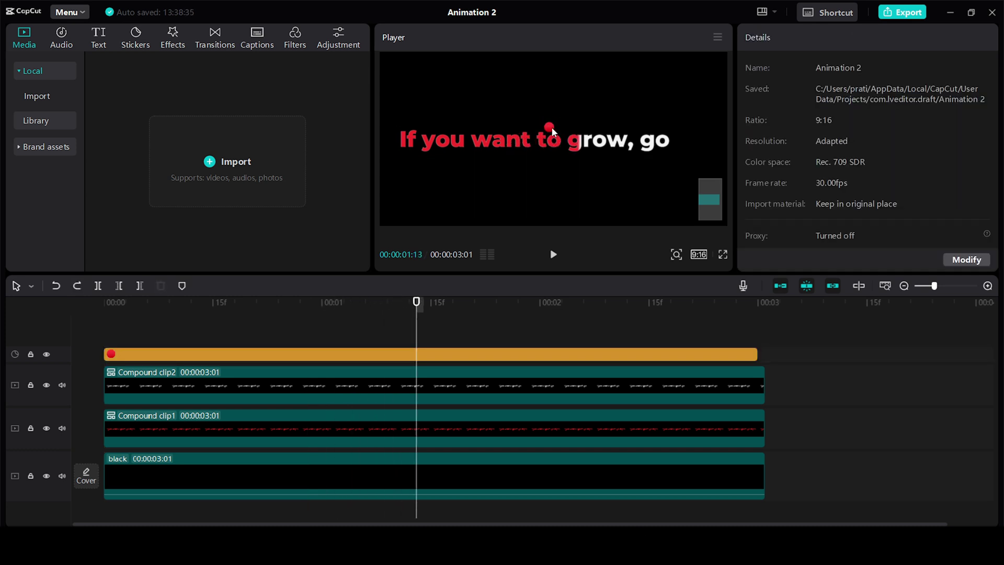
pyautogui.click(557, 147)
pyautogui.press('Right')
pyautogui.press('Right')
pyautogui.press('Right')
pyautogui.press('Left')
pyautogui.press('Left')
pyautogui.press('Left')
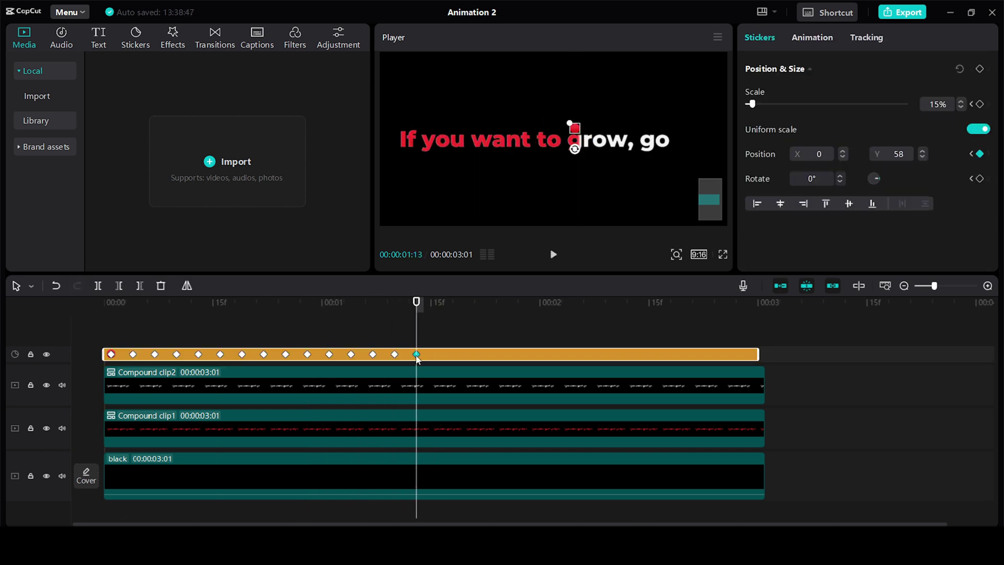
# Step: Continue the circle's bounce with position keyframes every three frames until 00:00:02:01, ending above the word "go" at X 448, Y 61
pyautogui.press('Right')
pyautogui.press('Right')
pyautogui.press('Right')
pyautogui.moveTo(571, 132)
pyautogui.mouseDown()
pyautogui.moveTo(582, 118)
pyautogui.moveTo(599, 128)
pyautogui.moveTo(654, 126)
pyautogui.mouseUp()
pyautogui.press('Right')
pyautogui.press('Right')
pyautogui.press('Right')
pyautogui.press('Right')
pyautogui.press('Right')
pyautogui.press('Right')
pyautogui.press('Right')
pyautogui.press('Right')
pyautogui.press('Right')
pyautogui.press('Right')
pyautogui.press('Right')
pyautogui.press('Right')
pyautogui.press('Right')
pyautogui.press('Right')
pyautogui.press('Right')
pyautogui.press('Right')
pyautogui.press('Right')
pyautogui.press('Right')
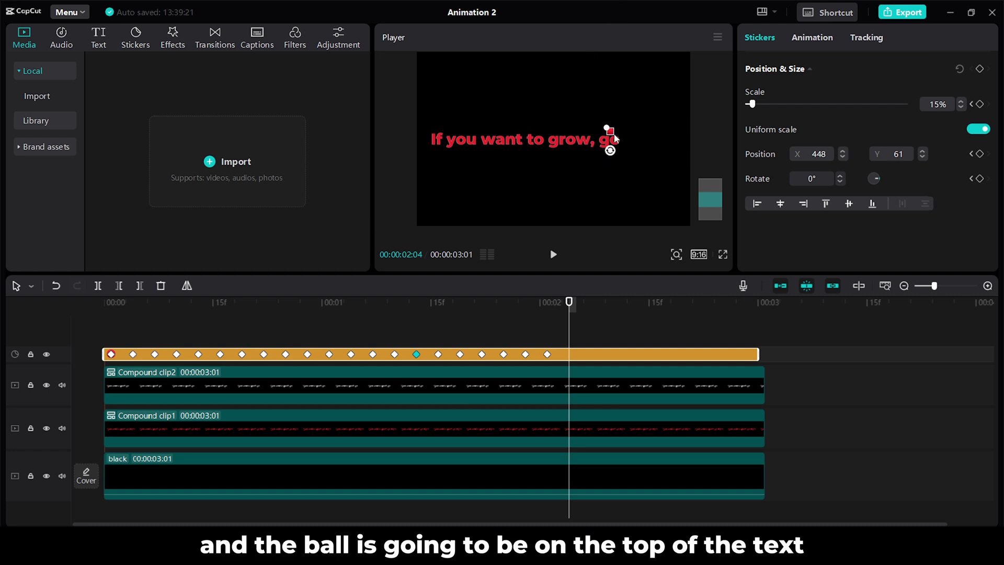
# Step: Add a default text at 00:00:02:00 on a new track above the sticker and trim its end to 00:00:03:01
pyautogui.click(563, 310)
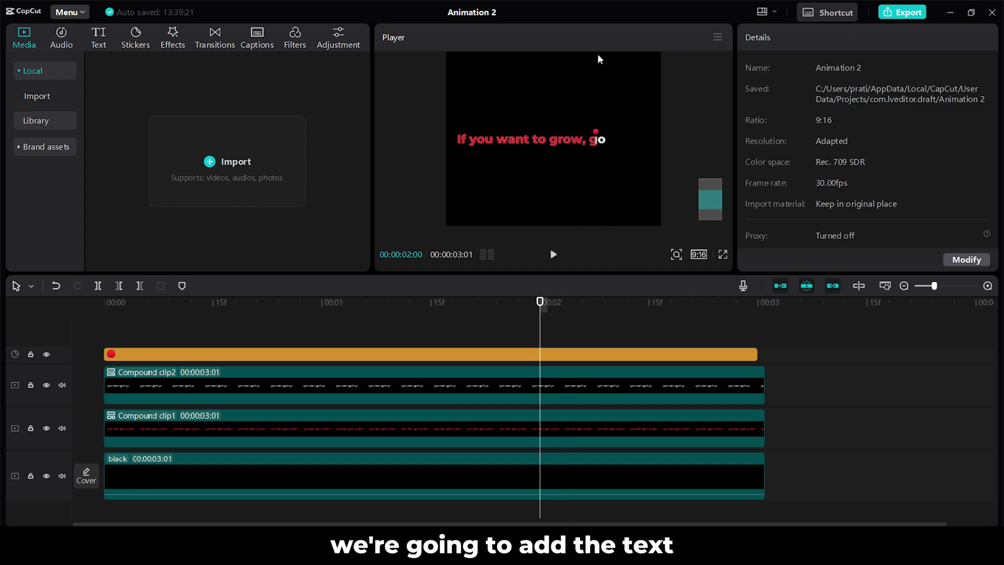
pyautogui.click(98, 37)
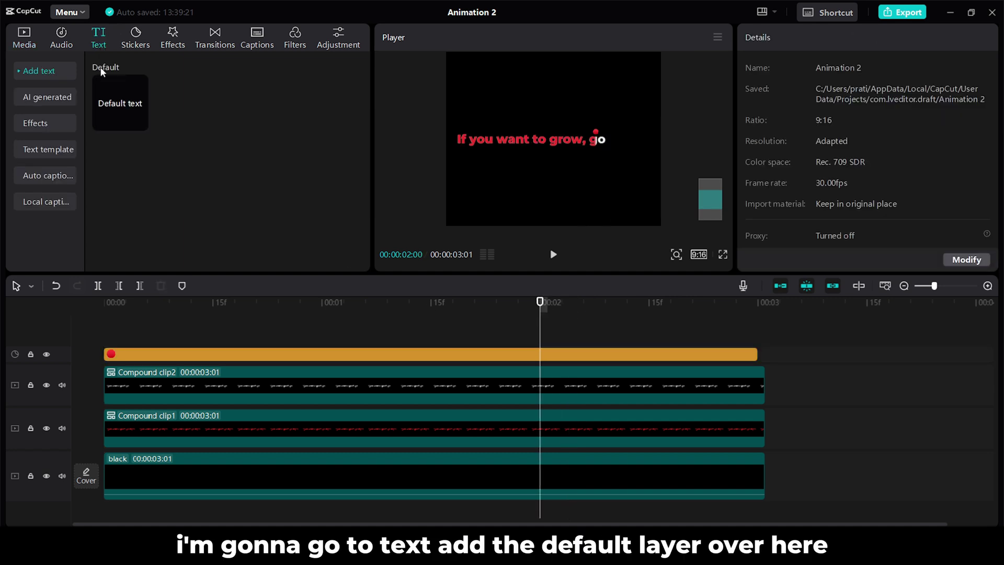
pyautogui.moveTo(121, 103); pyautogui.dragTo(531, 355)
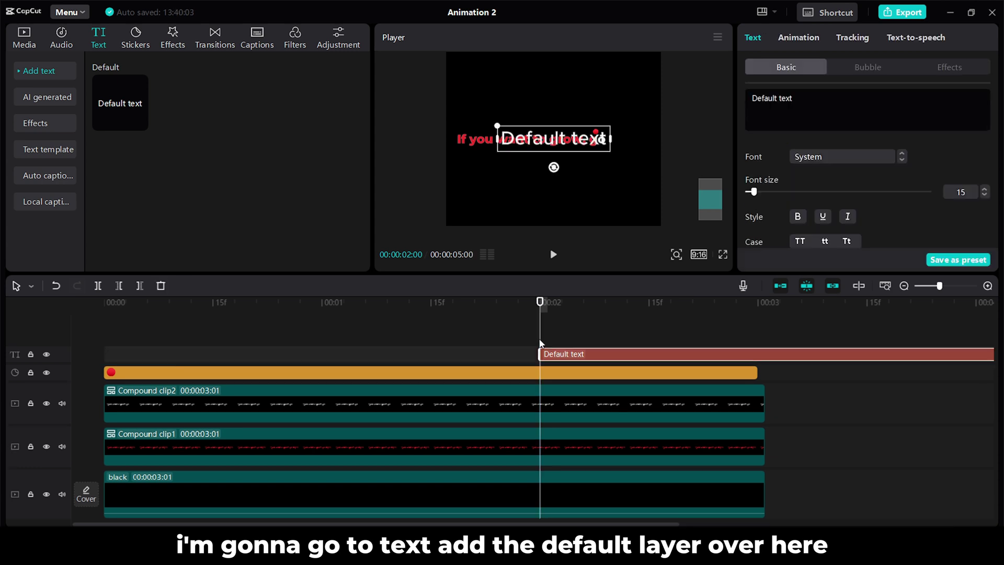
pyautogui.click(767, 303)
pyautogui.press('w')
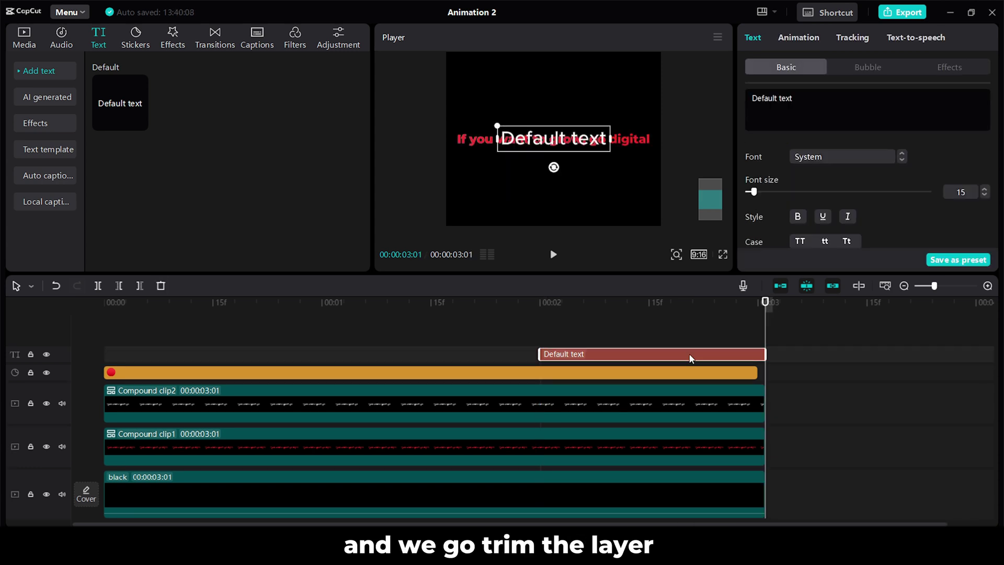
# Step: Replace the default text with about 14 stacked lines of "go" and set the font to Montserrat ExtraBold
pyautogui.click(795, 110)
pyautogui.hotkey('ctrl', 'a')
pyautogui.press('BackSpace')
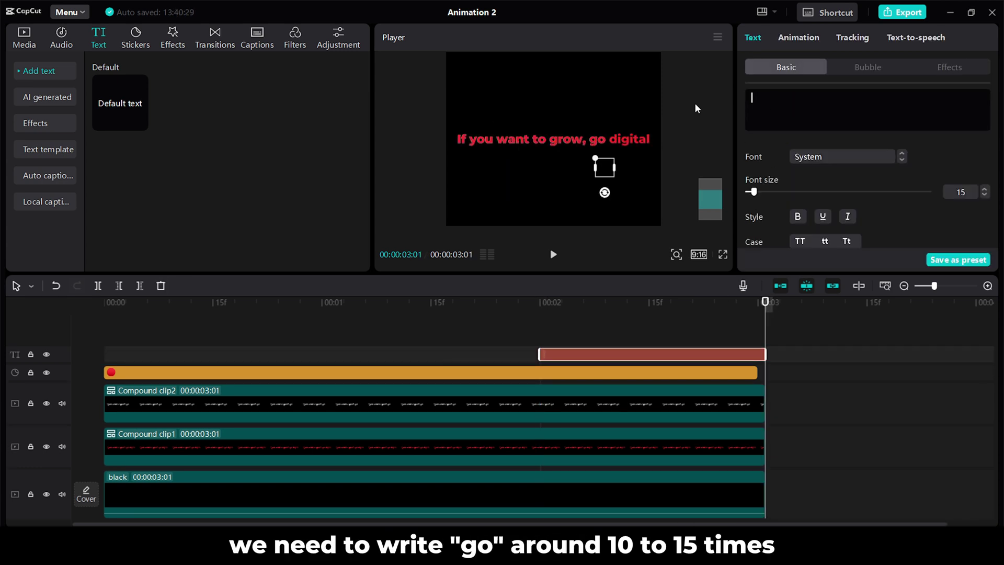
pyautogui.write('go')
pyautogui.press('Return')
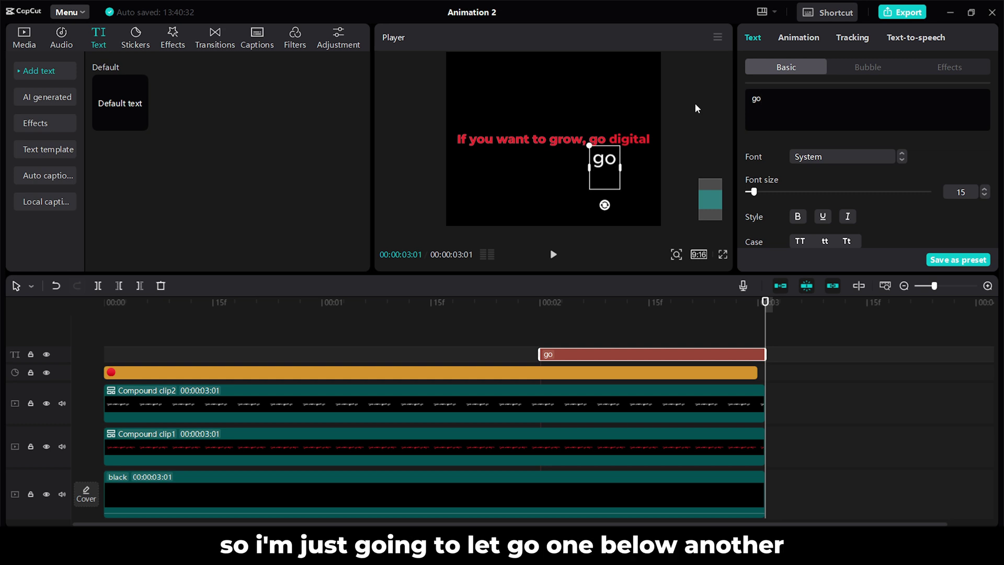
pyautogui.write('go')
pyautogui.press('Return')
pyautogui.write('go go go go go ')
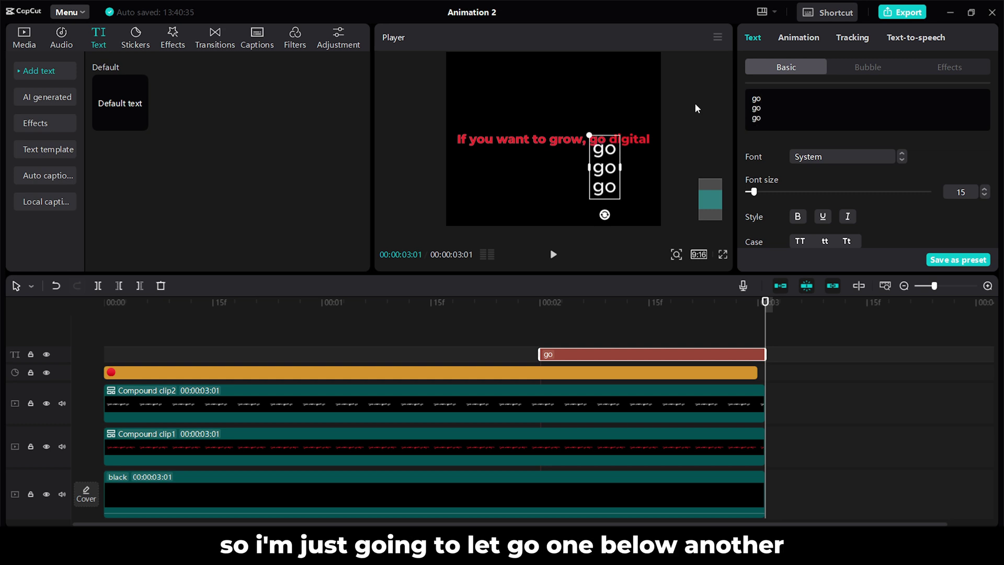
pyautogui.write('go go go go go go')
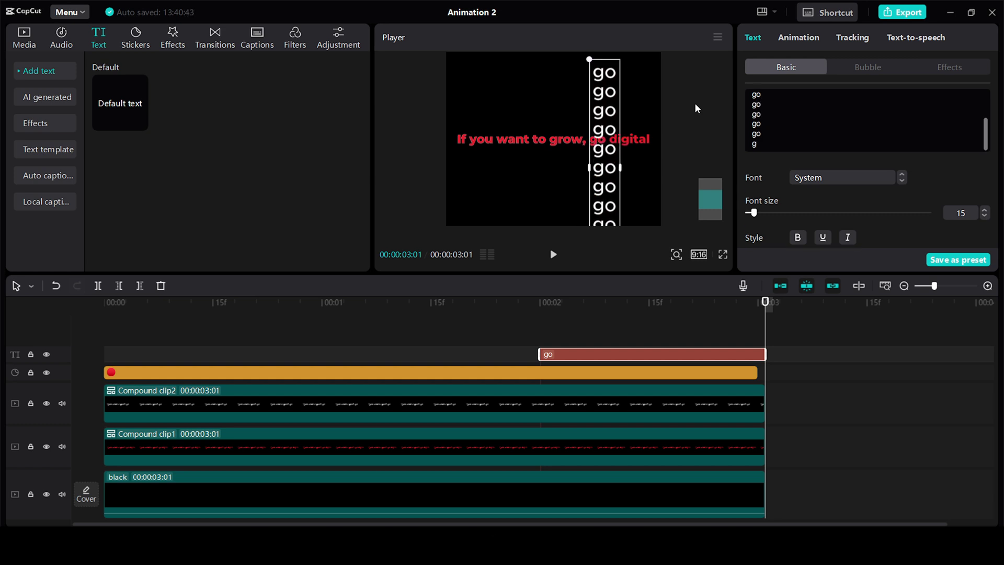
pyautogui.click(844, 181)
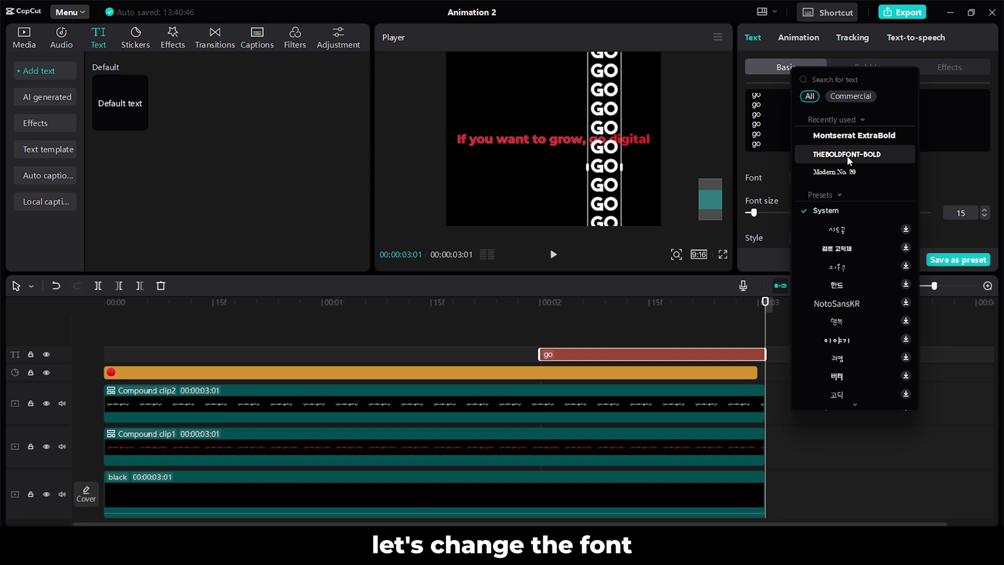
pyautogui.click(854, 135)
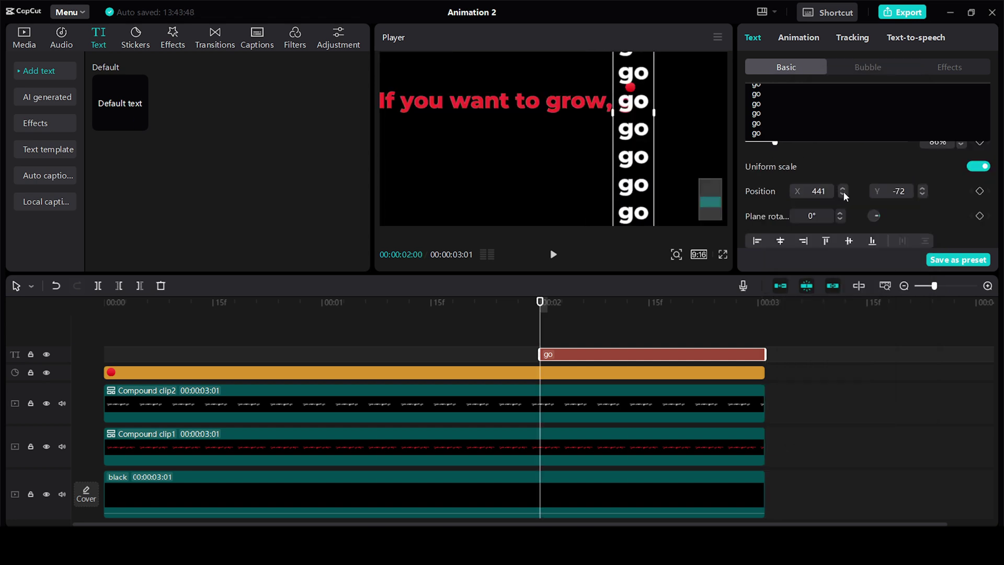
# Step: Align the column of "go" lines with the "go" of the sentence, at position X 441, Y -74
pyautogui.click(843, 194)
pyautogui.click(843, 194)
pyautogui.click(843, 195)
pyautogui.click(843, 195)
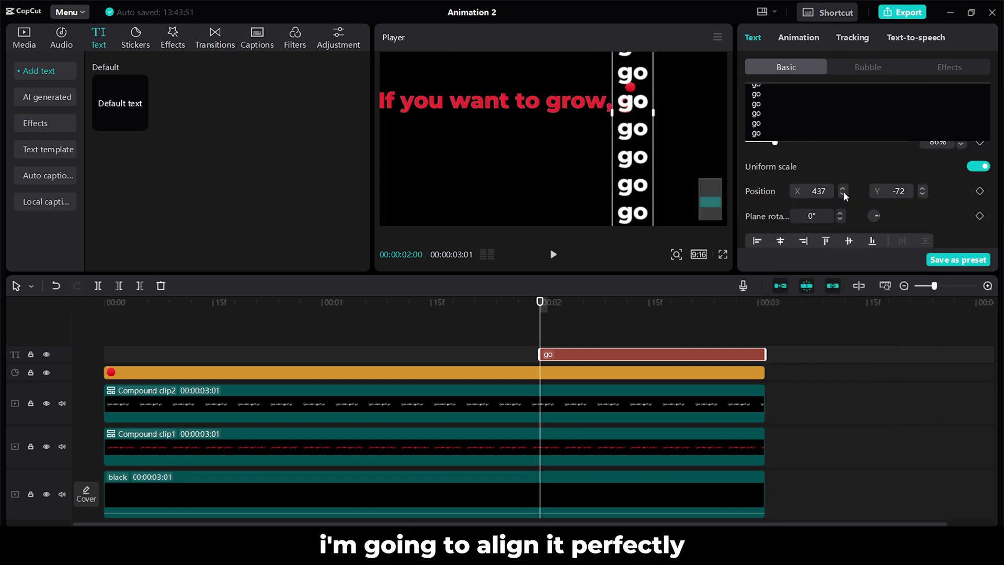
pyautogui.moveTo(630, 157); pyautogui.dragTo(631, 156)
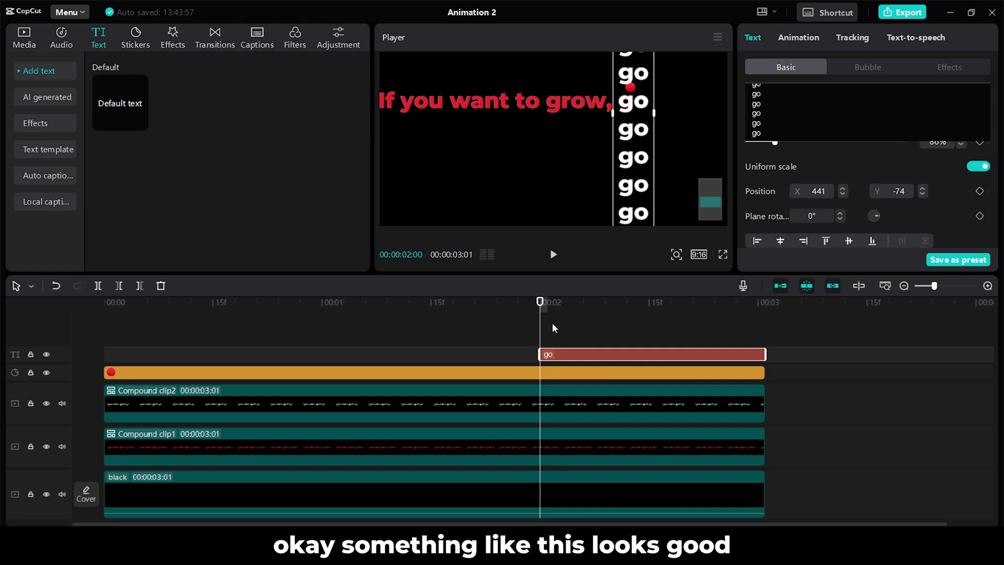
# Step: Apply the Fold entrance animation to the "go" column, trying Open in its place and switching back to Fold
pyautogui.moveTo(542, 310)
pyautogui.mouseDown()
pyautogui.moveTo(527, 310)
pyautogui.moveTo(547, 310)
pyautogui.mouseUp()
pyautogui.click(799, 37)
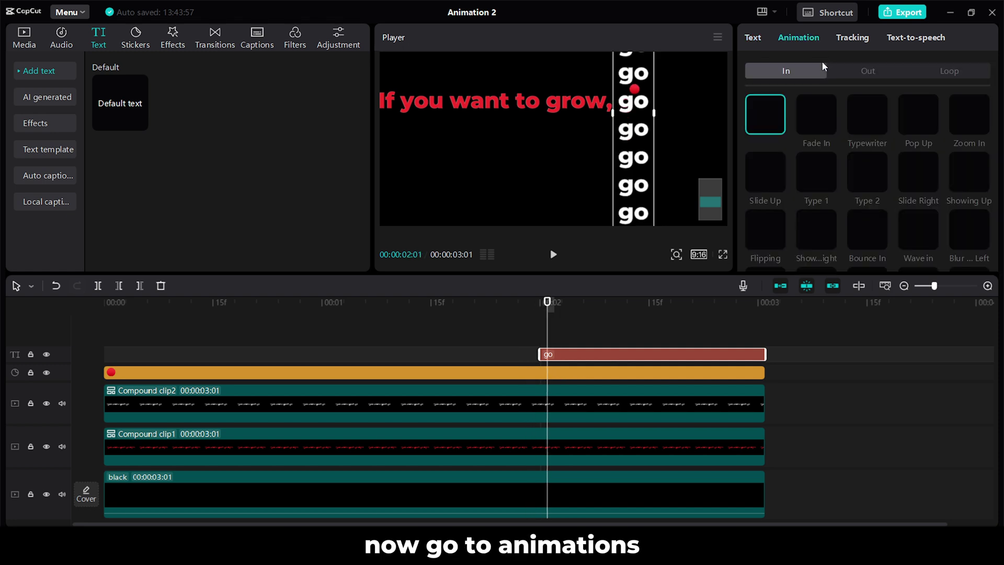
pyautogui.scroll(-5, 836, 206)
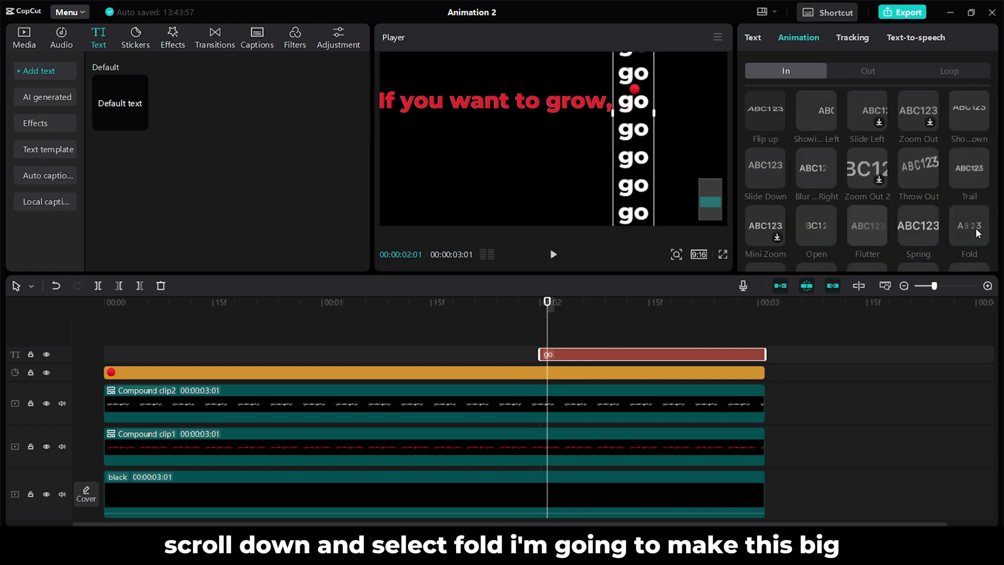
pyautogui.click(977, 234)
pyautogui.moveTo(501, 273); pyautogui.dragTo(501, 345)
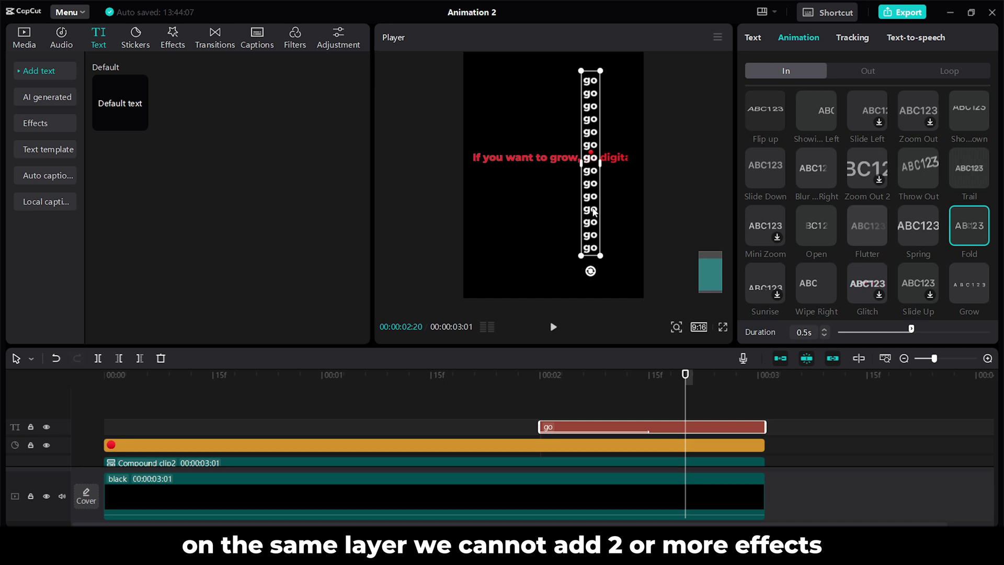
pyautogui.click(815, 230)
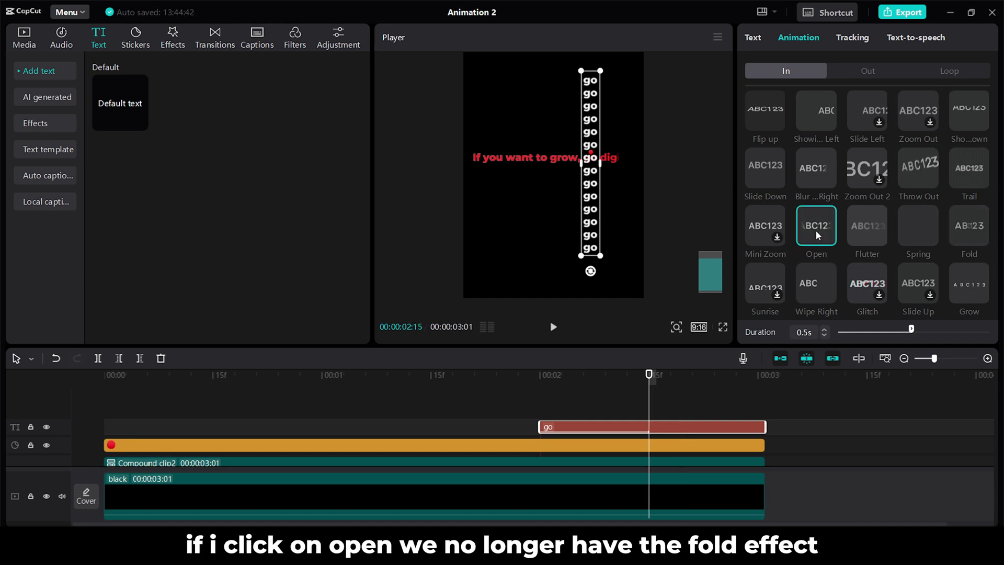
pyautogui.click(966, 230)
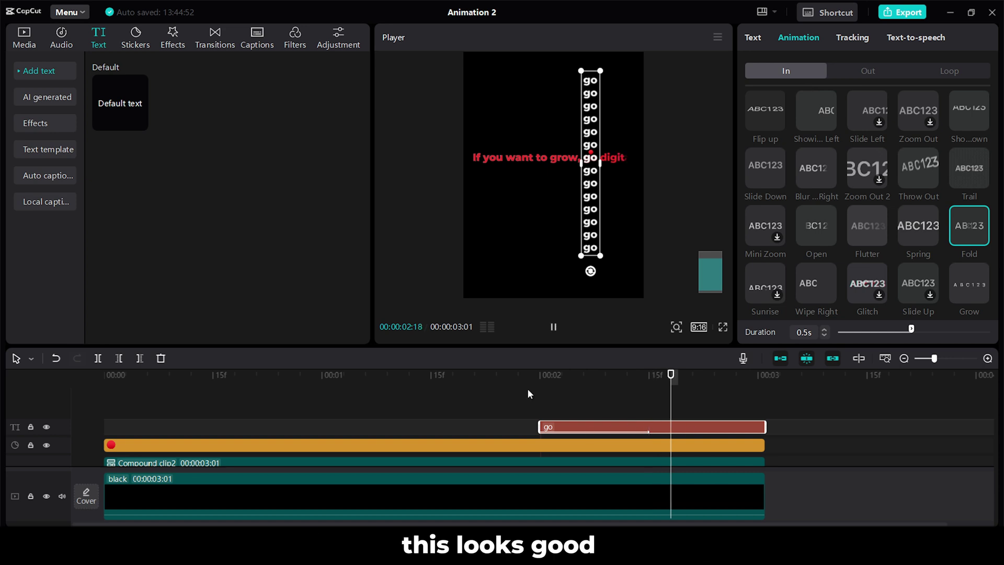
# Step: Turn the "go" column text into a compound clip and give it the Fade In entrance animation
pyautogui.rightClick(619, 432)
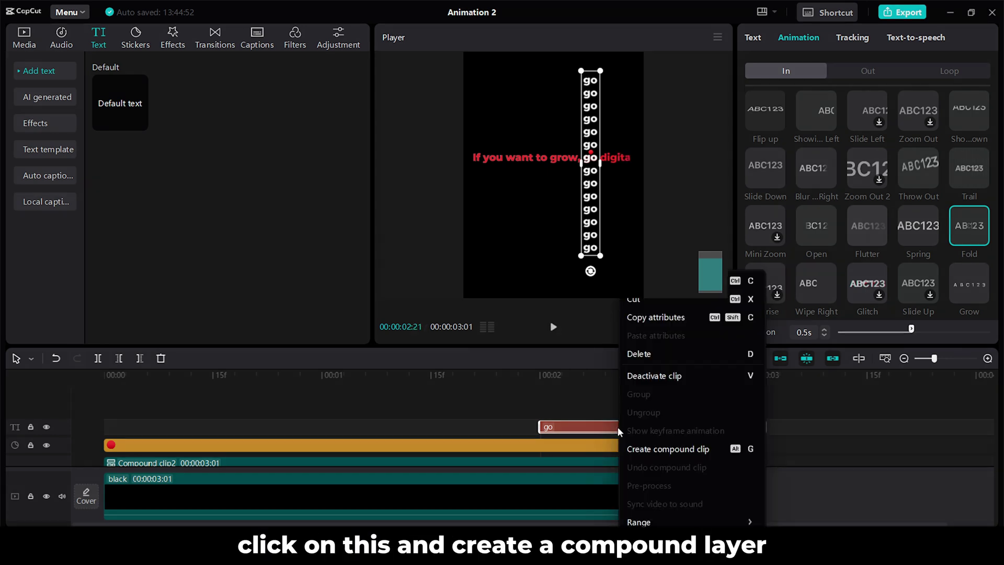
pyautogui.click(652, 449)
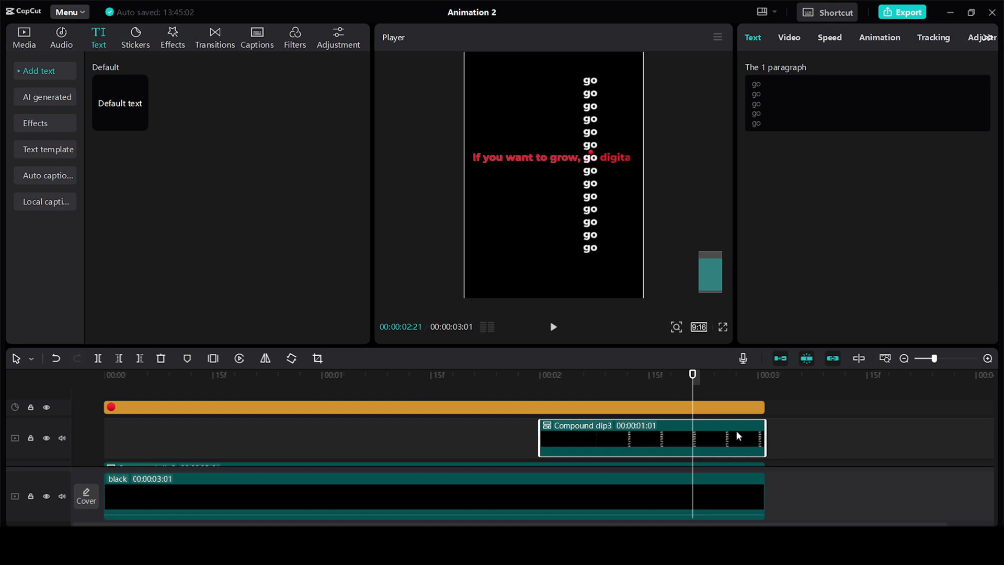
pyautogui.click(861, 40)
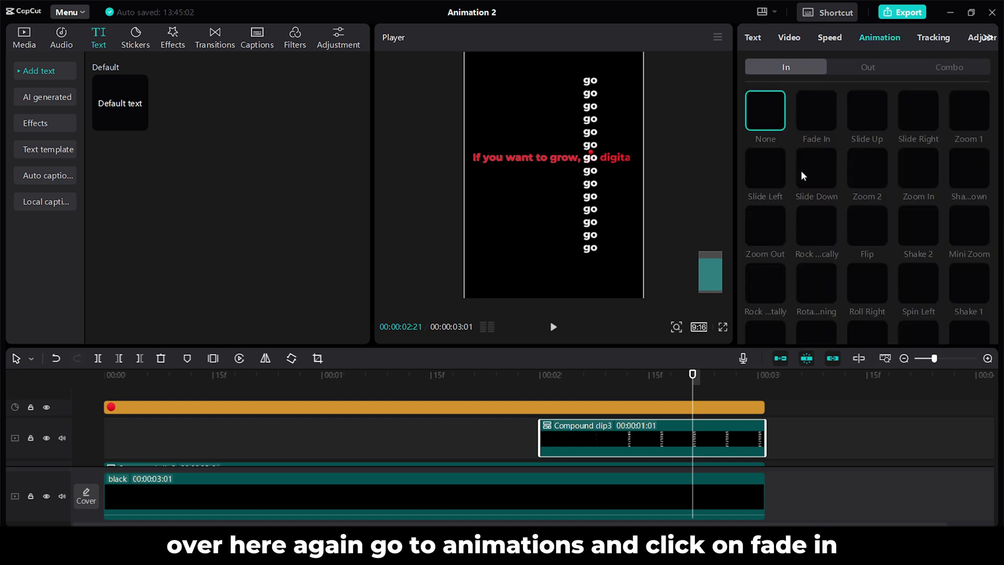
pyautogui.click(815, 114)
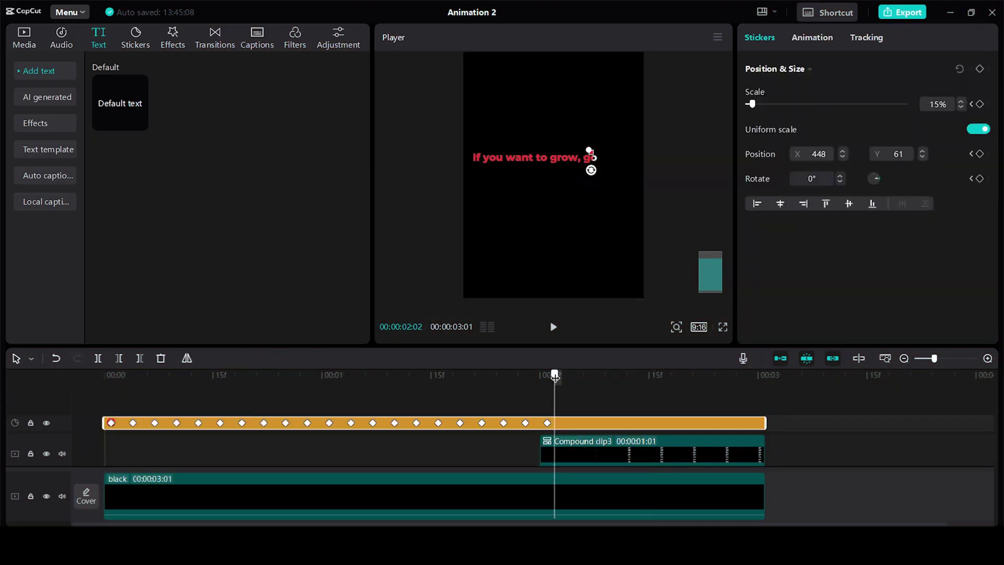
# Step: Keyframe the red circle at the top of the "go" column at 00:00:02:06, at position X 442, Y 978
pyautogui.moveTo(554, 374); pyautogui.dragTo(618, 373)
pyautogui.click(548, 422)
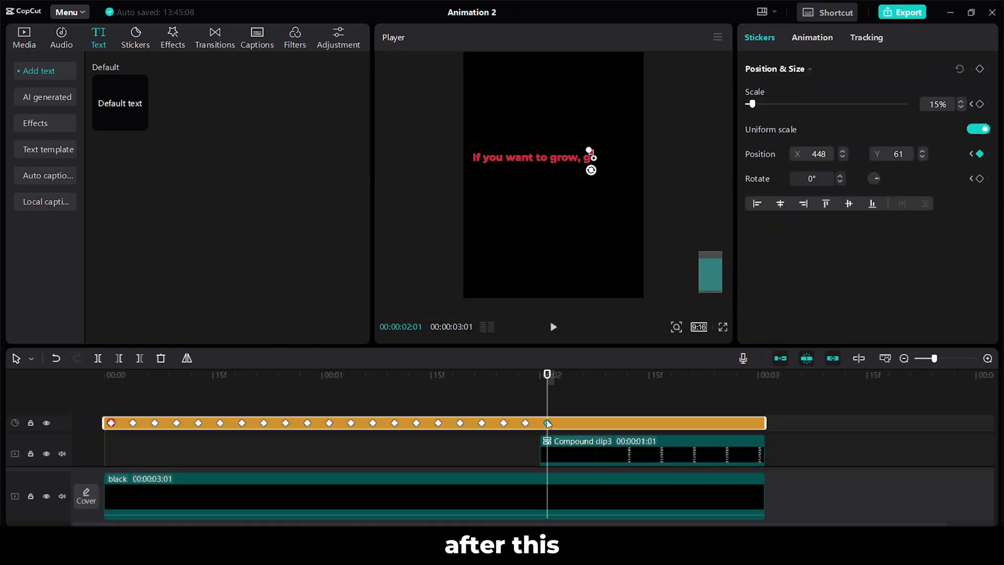
pyautogui.press('Right')
pyautogui.press('Right')
pyautogui.press('Right')
pyautogui.press('Right')
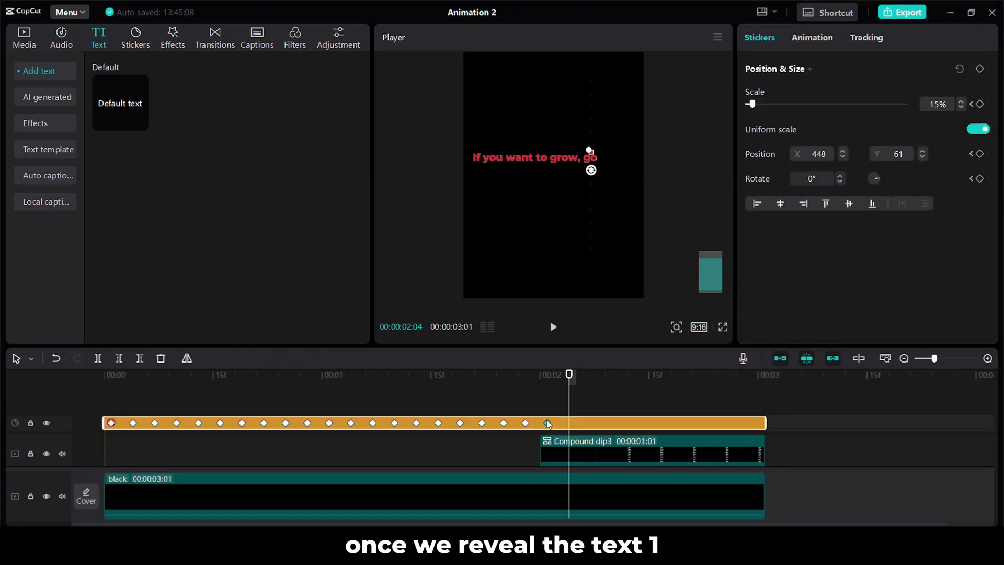
pyautogui.press('Right')
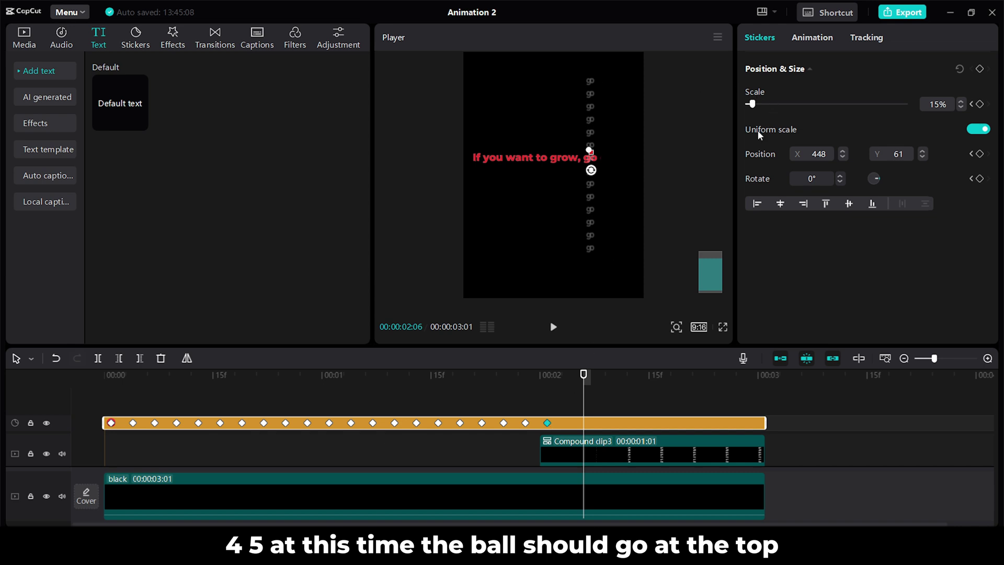
pyautogui.scroll(4, 605, 161)
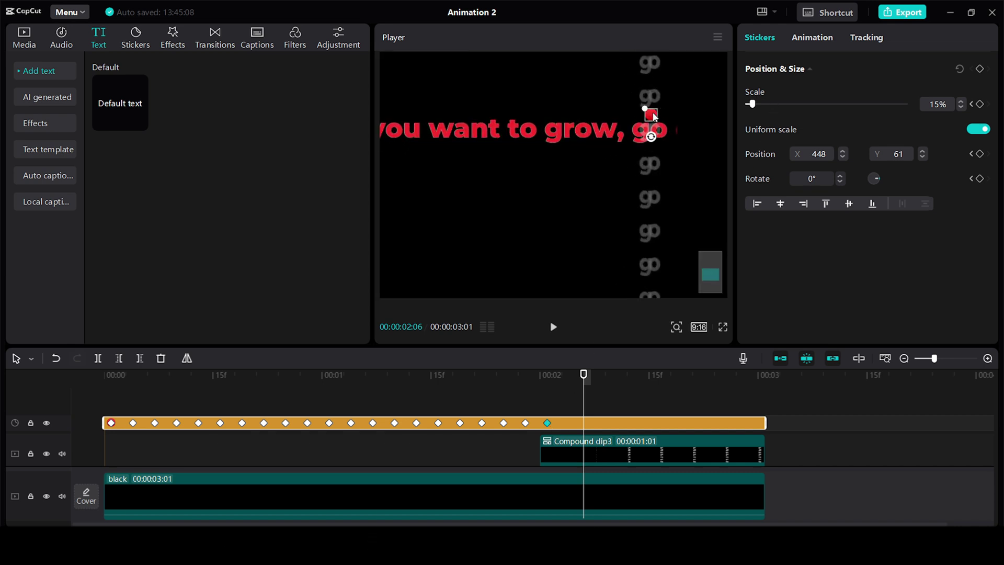
pyautogui.moveTo(658, 114); pyautogui.dragTo(657, 100)
pyautogui.hotkey('ctrl', 'z')
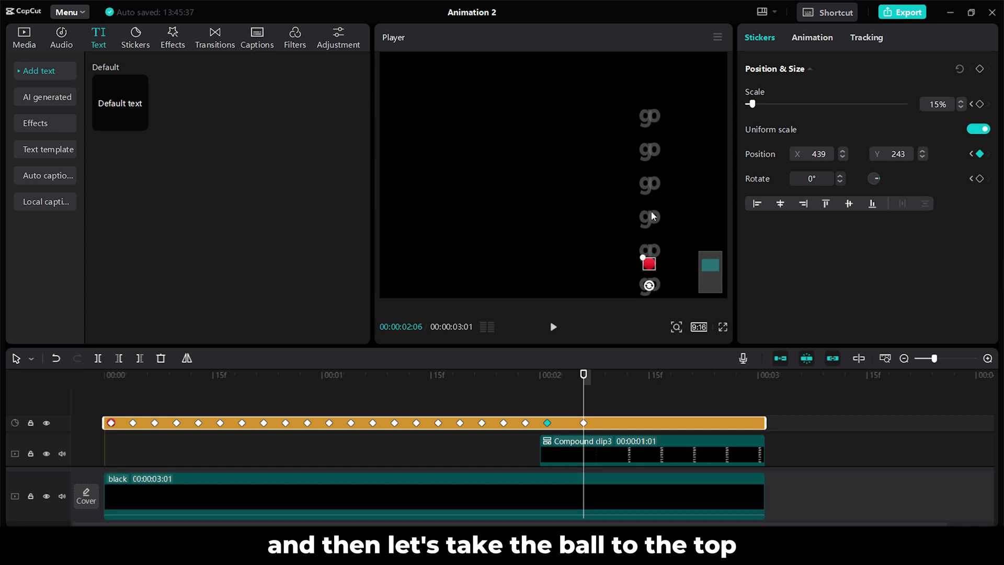
pyautogui.moveTo(648, 284); pyautogui.dragTo(653, 106)
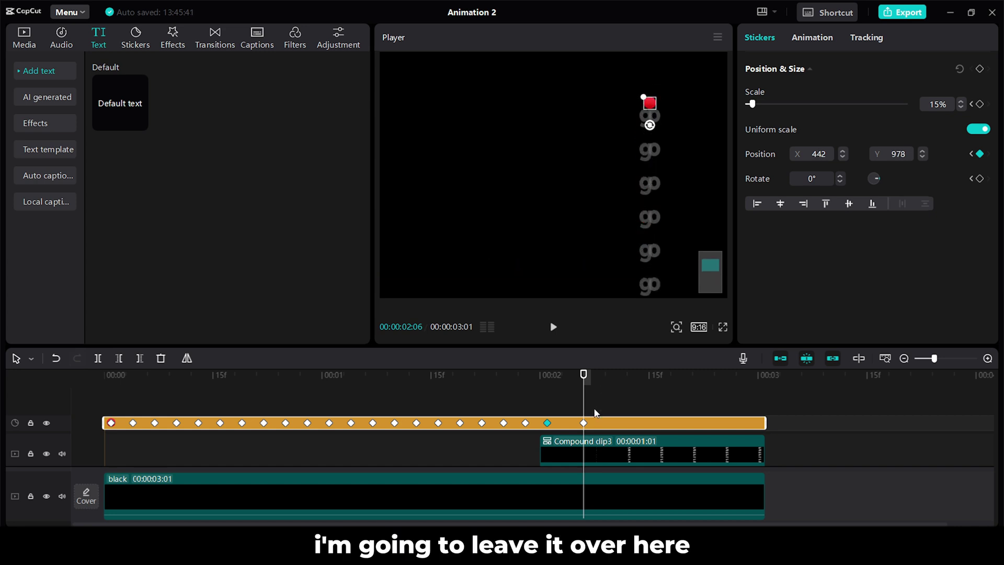
# Step: Move the circle's last position keyframe to about 00:00:02:12 and preview its rise from 00:00:02:00 in full screen
pyautogui.moveTo(584, 423); pyautogui.dragTo(629, 430)
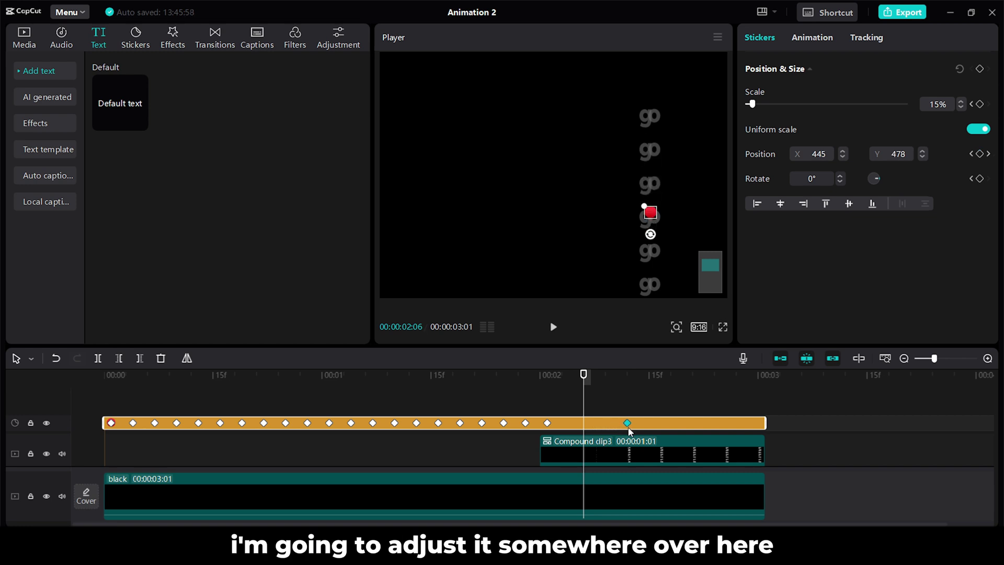
pyautogui.moveTo(582, 382); pyautogui.dragTo(541, 381)
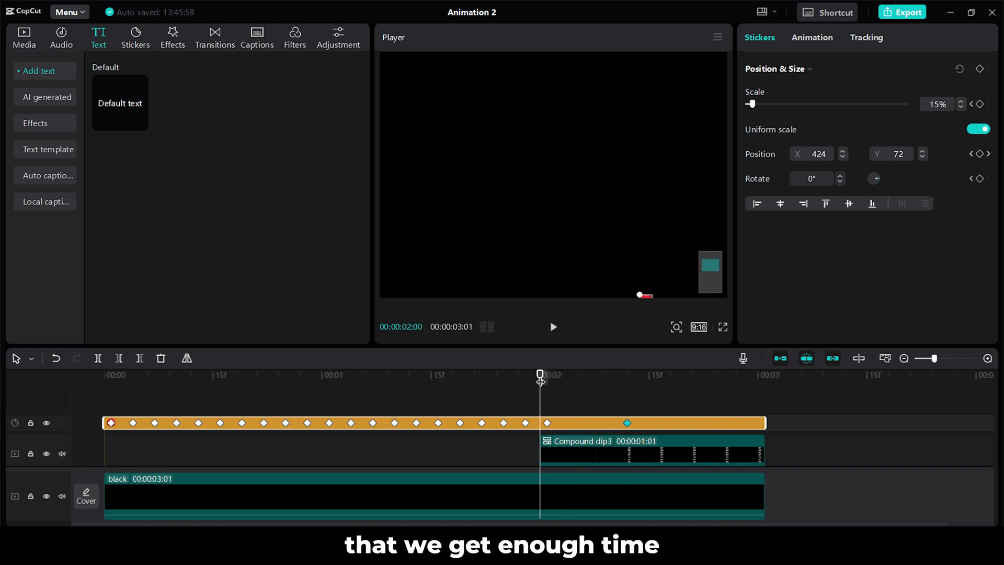
pyautogui.click(723, 327)
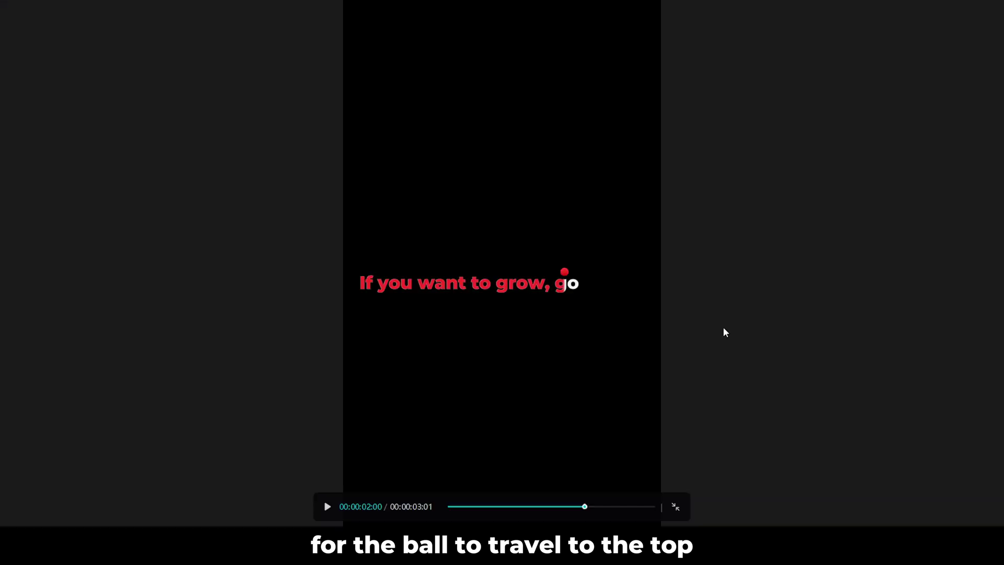
pyautogui.press('space')
pyautogui.press('space')
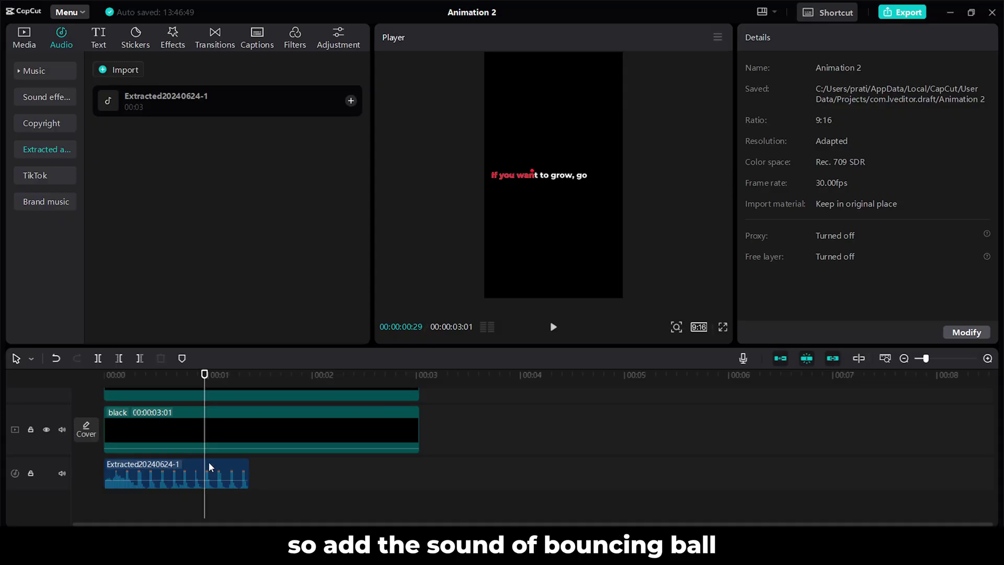
# Step: Split the extracted bouncing audio at 00:00:00:29 and paste a copy of its second part directly after it
pyautogui.click(205, 461)
pyautogui.hotkey('ctrl', 'b')
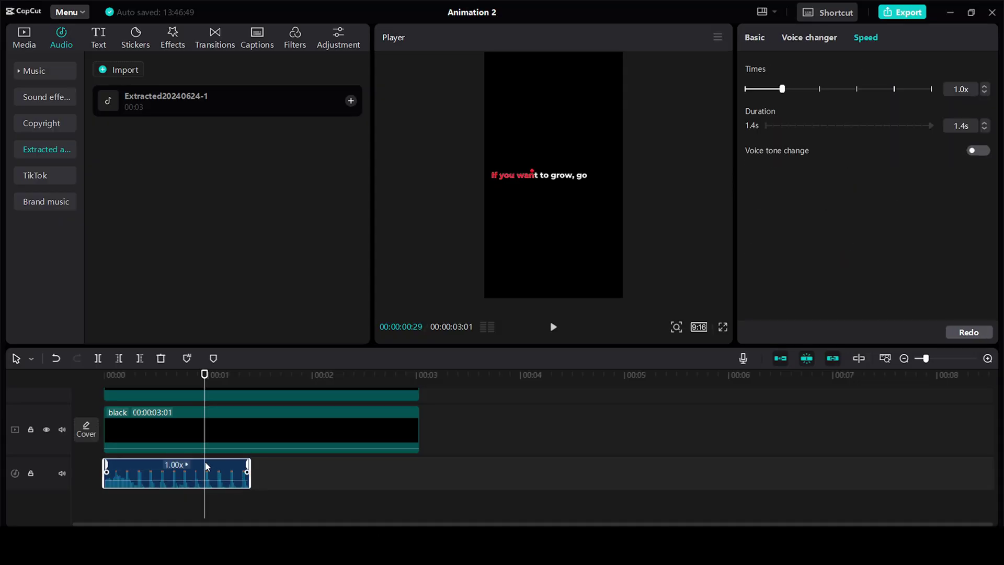
pyautogui.rightClick(219, 461)
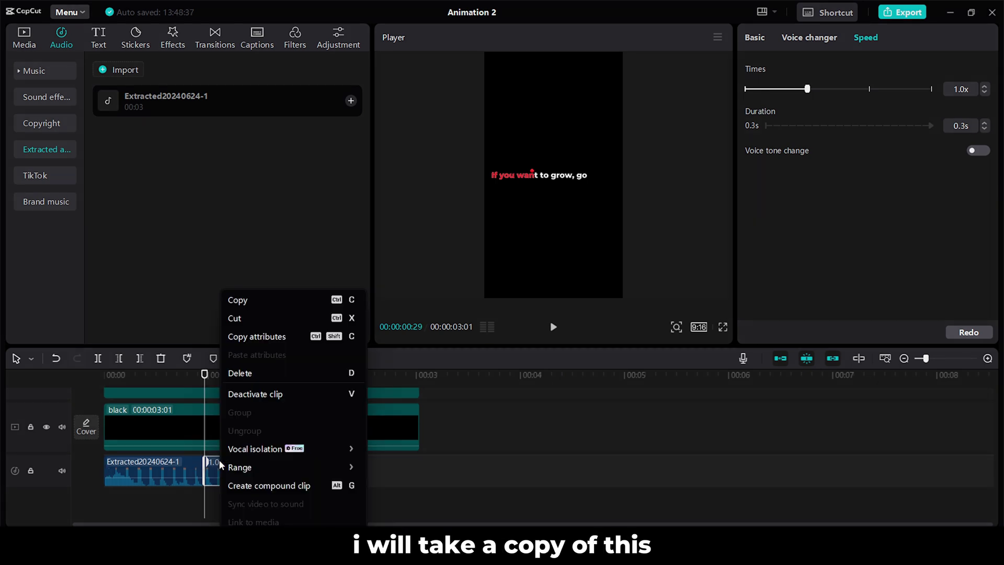
pyautogui.click(270, 305)
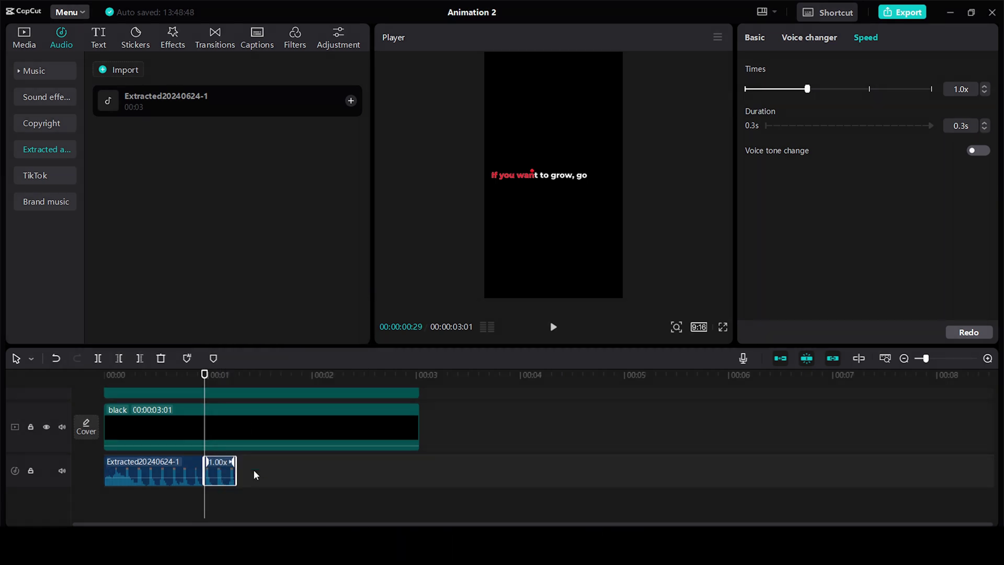
pyautogui.click(238, 494)
pyautogui.hotkey('ctrl', 'v')
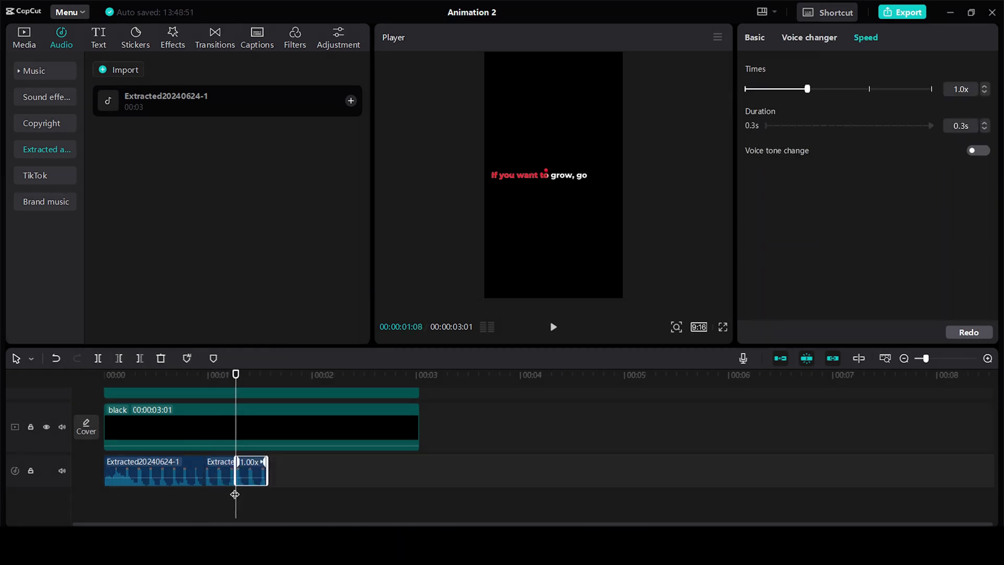
# Step: Play the animation from the start to check the bounce sound against the circle's movement
pyautogui.click(180, 498)
pyautogui.click(146, 500)
pyautogui.click(99, 500)
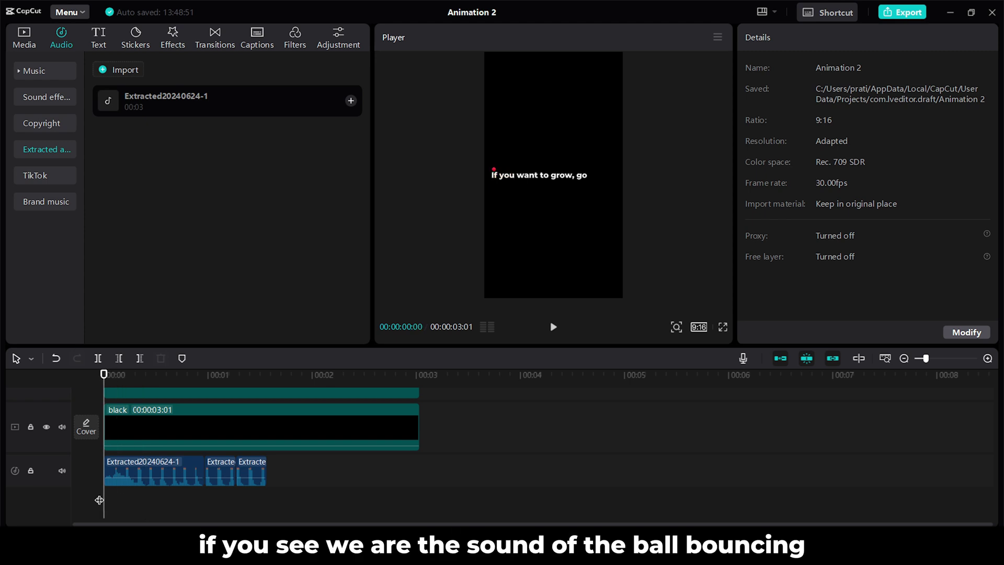
pyautogui.press('space')
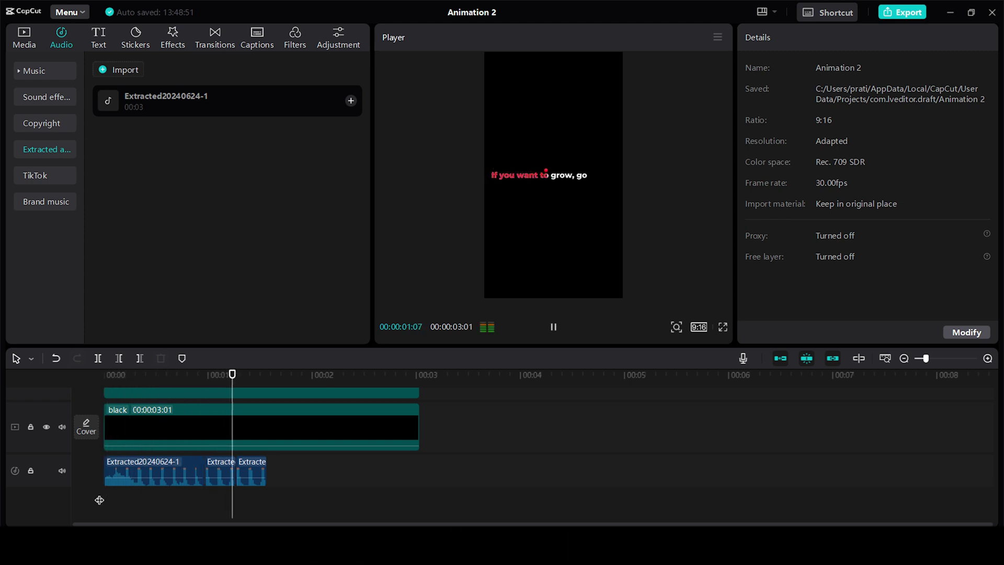
pyautogui.press('space')
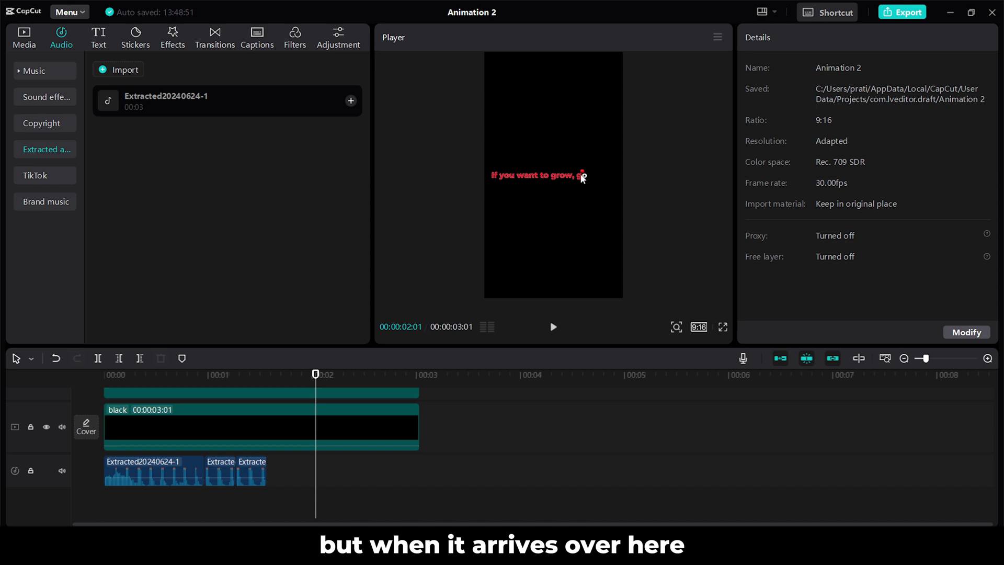
pyautogui.press('space')
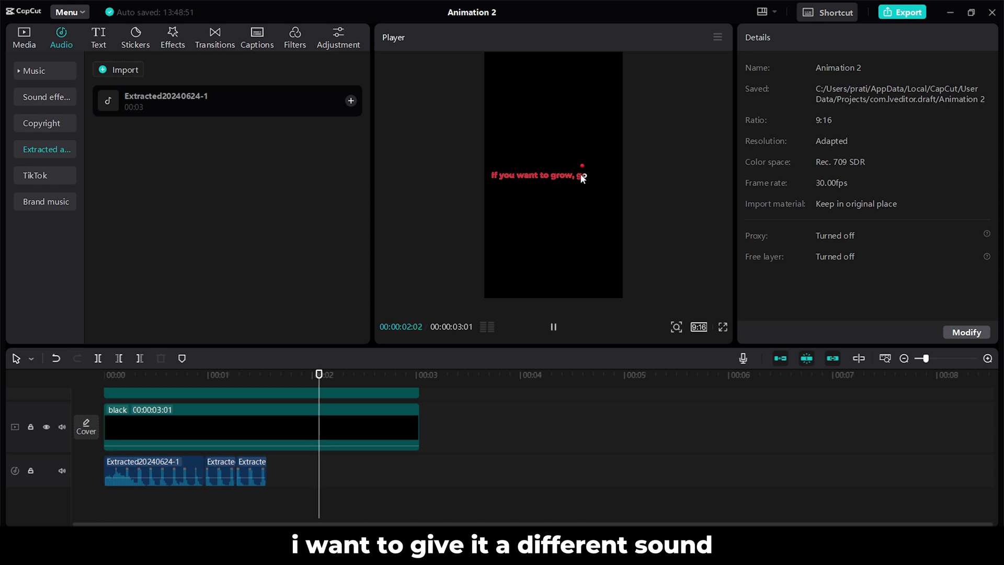
pyautogui.press('space')
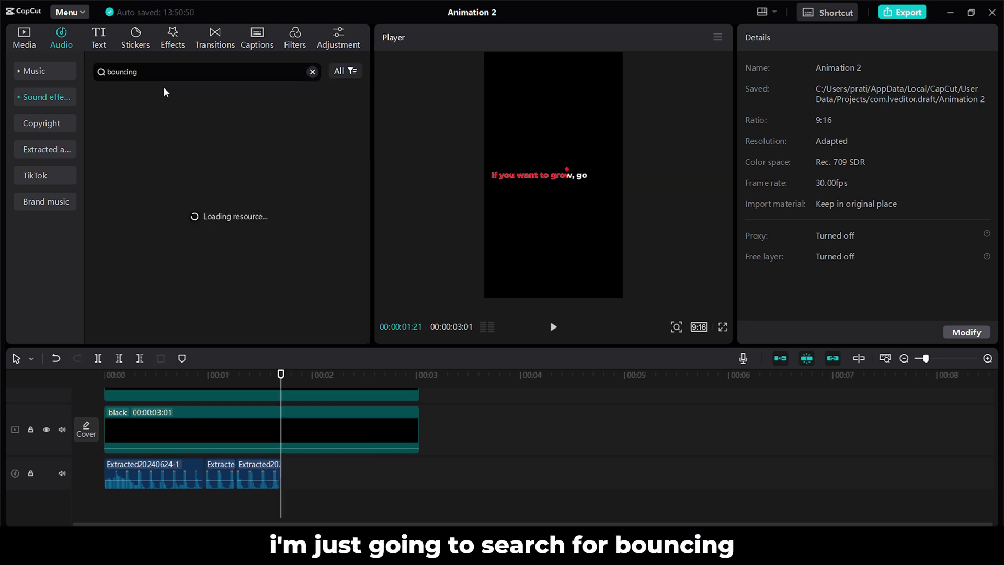
# Step: Add Cartoon bouncing sound 2 after the extracted bounce clips, slow it to 0.6x and lower its volume
pyautogui.click(180, 107)
pyautogui.moveTo(180, 106); pyautogui.dragTo(279, 474)
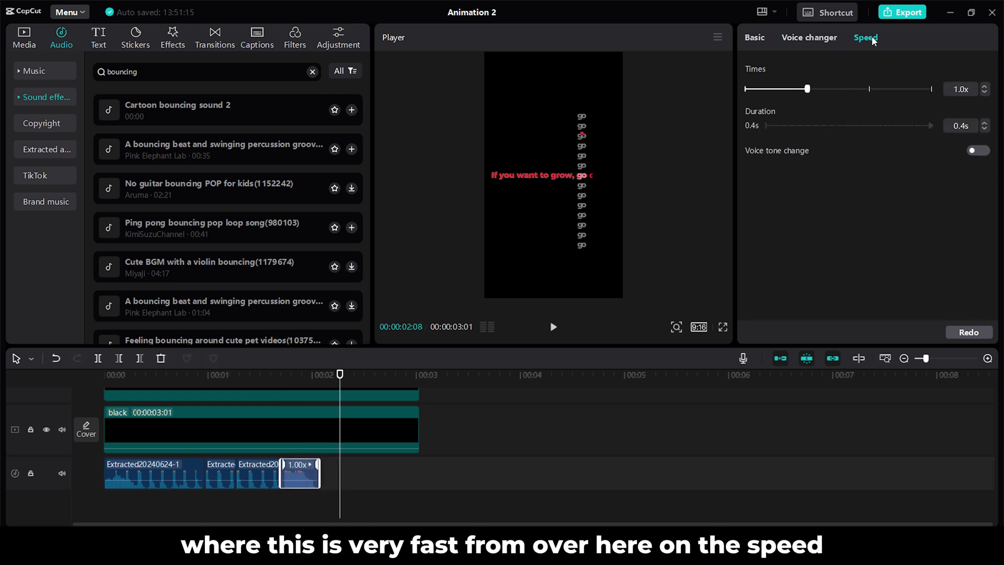
pyautogui.moveTo(807, 90); pyautogui.dragTo(780, 90)
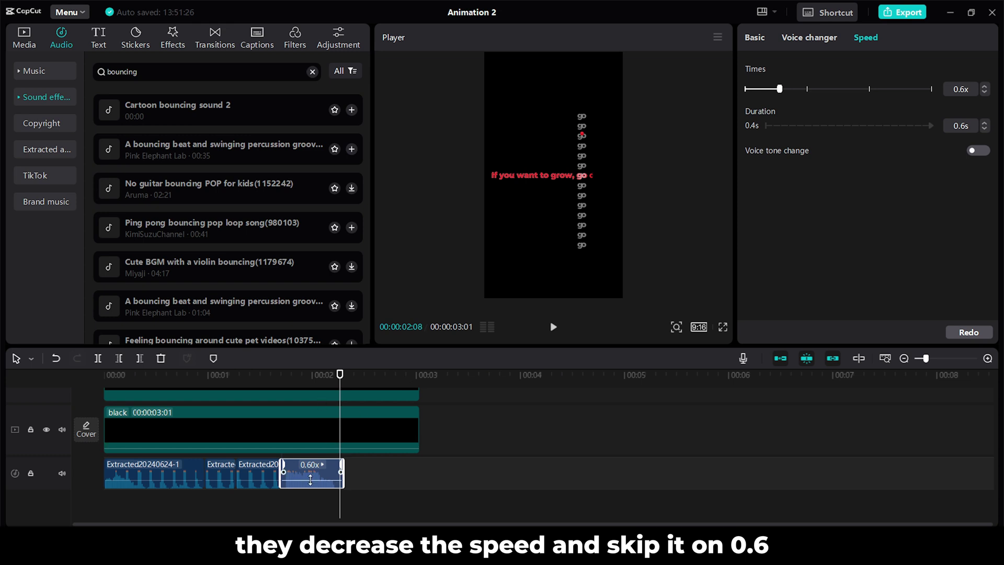
pyautogui.moveTo(312, 472); pyautogui.dragTo(312, 480)
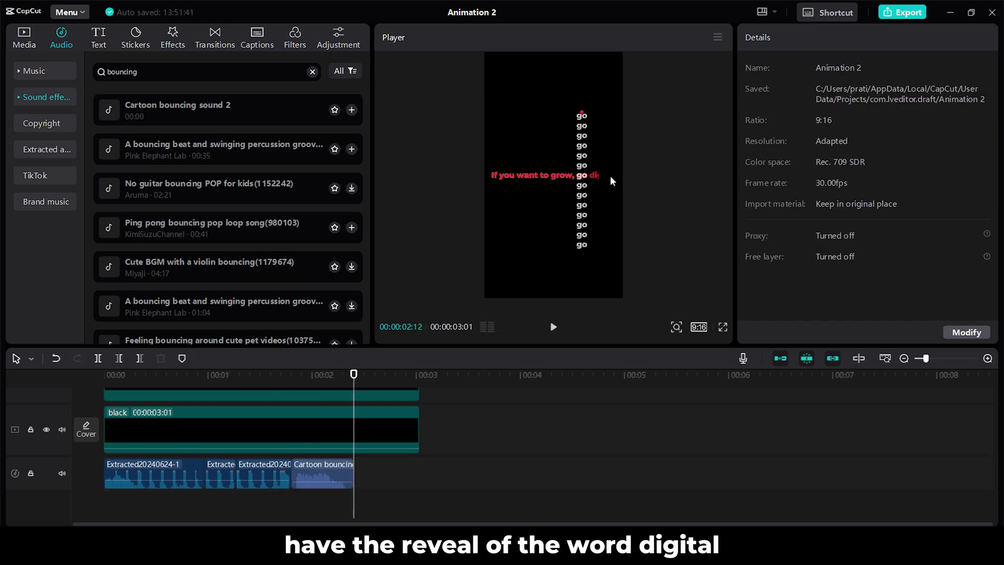
# Step: Search the sound effects for "woosh" and add Deep woosh after the cartoon bouncing clip, at 00:00:02:12
pyautogui.doubleClick(169, 72)
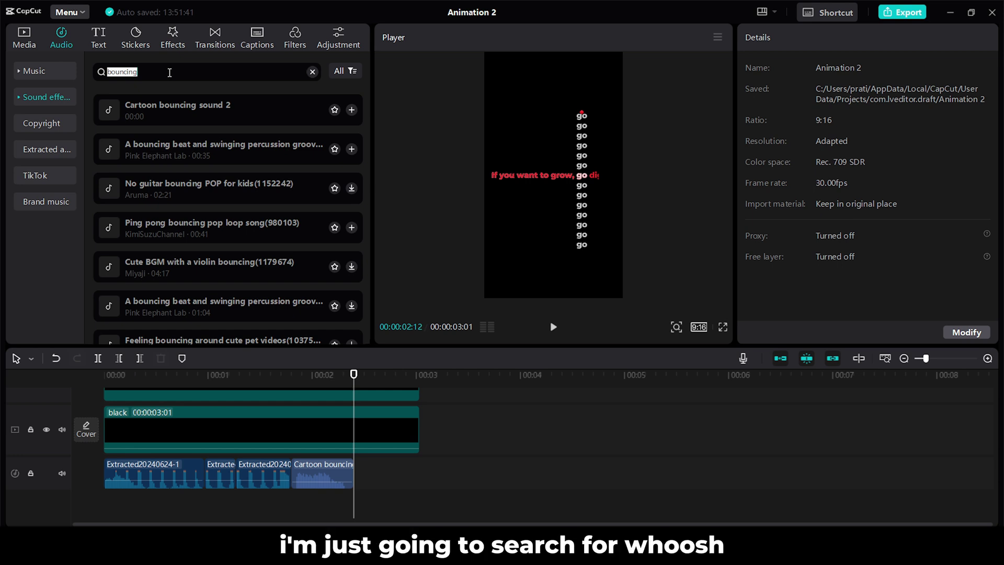
pyautogui.write('woosh')
pyautogui.press('Return')
pyautogui.moveTo(224, 309); pyautogui.dragTo(361, 474)
# Step: Trim both ends of the Deep woosh clip to 0.8 s and give it a fade-out of about 0.7 s
pyautogui.moveTo(682, 473); pyautogui.dragTo(470, 477)
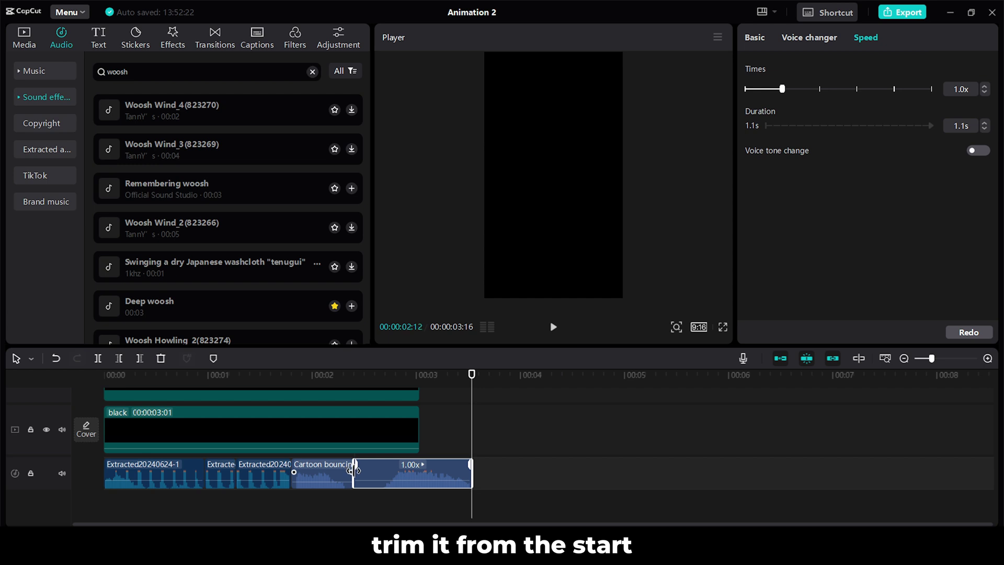
pyautogui.moveTo(353, 470); pyautogui.dragTo(385, 474)
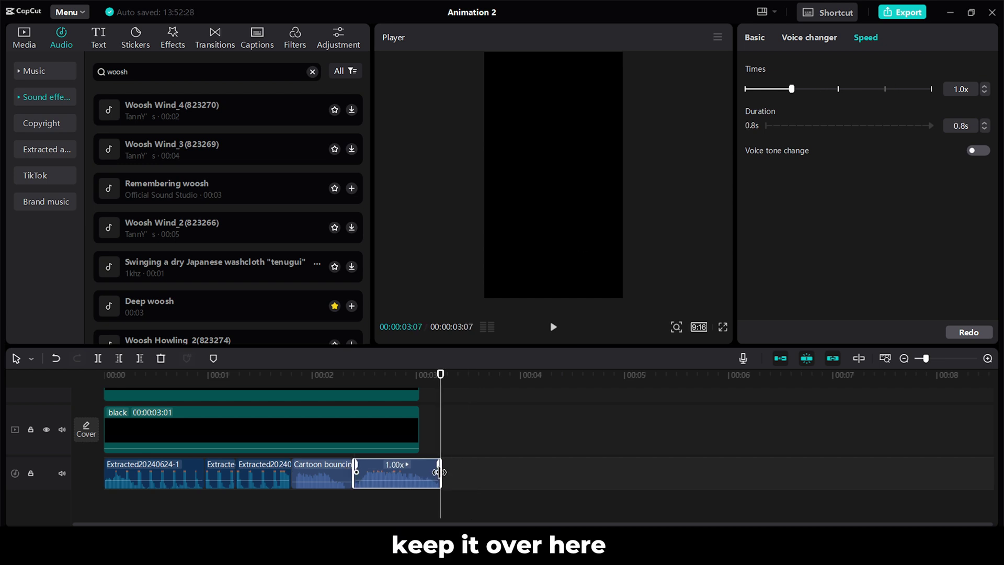
pyautogui.moveTo(436, 471); pyautogui.dragTo(420, 472)
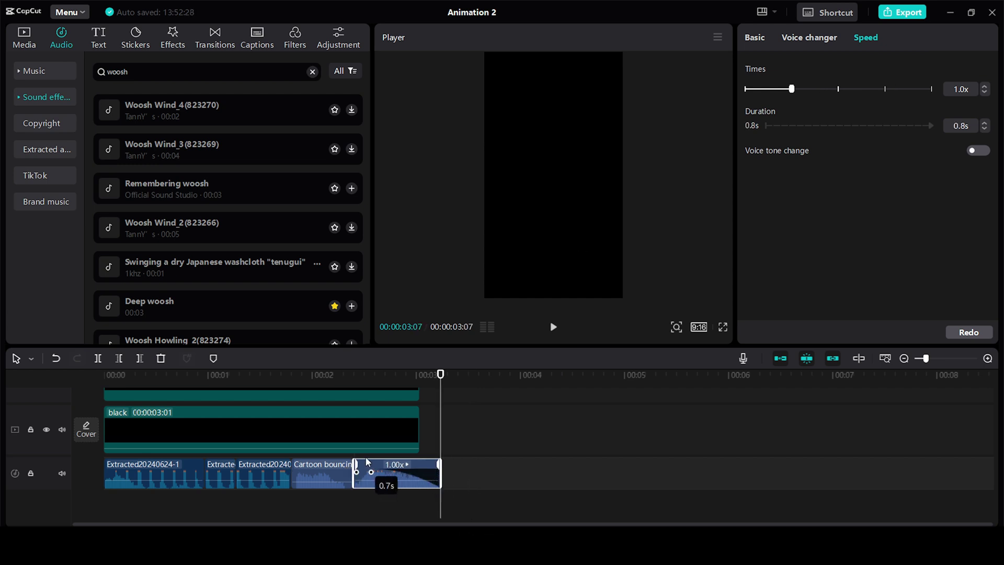
pyautogui.moveTo(356, 463); pyautogui.dragTo(379, 484)
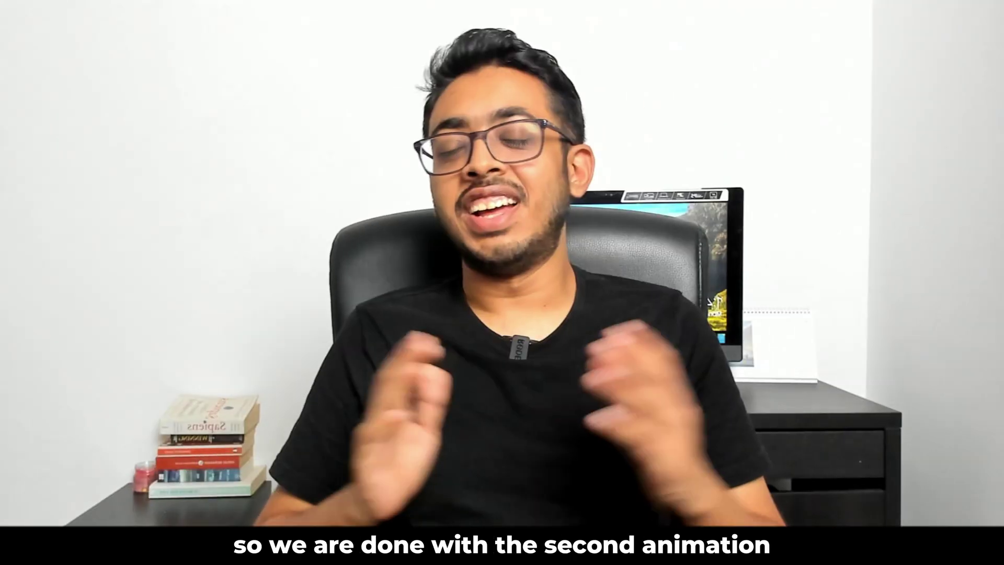